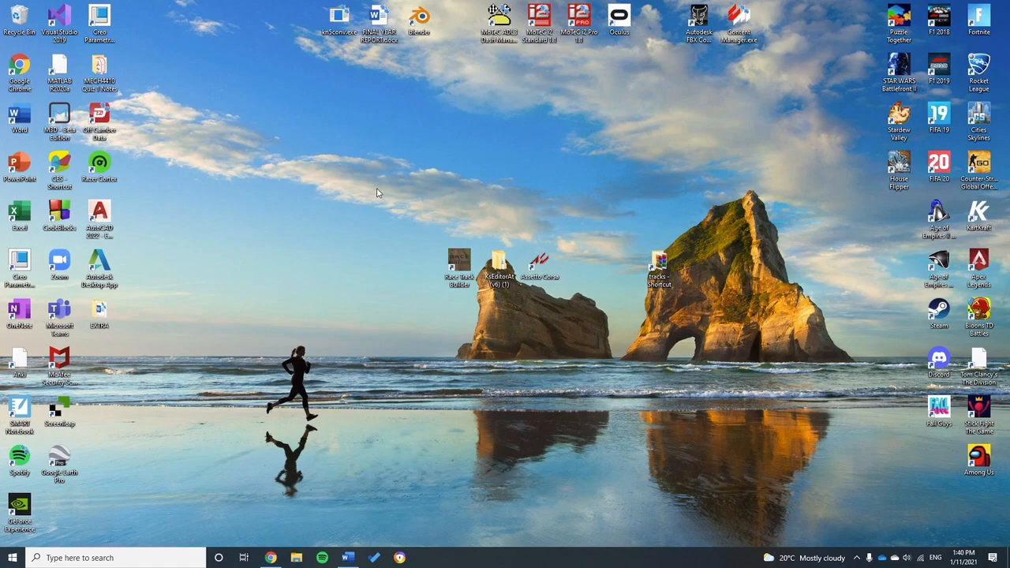
pyautogui.moveTo(377, 193); pyautogui.dragTo(574, 306)
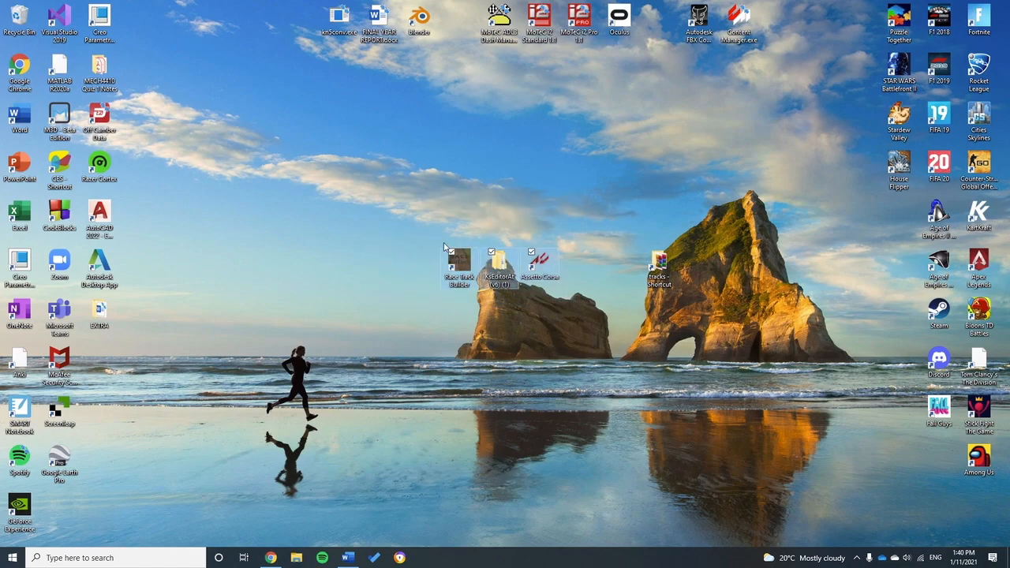
pyautogui.moveTo(415, 220); pyautogui.dragTo(487, 303)
pyautogui.moveTo(477, 233); pyautogui.dragTo(520, 297)
pyautogui.moveTo(520, 224); pyautogui.dragTo(563, 300)
pyautogui.moveTo(429, 222); pyautogui.dragTo(477, 297)
pyautogui.click(580, 228)
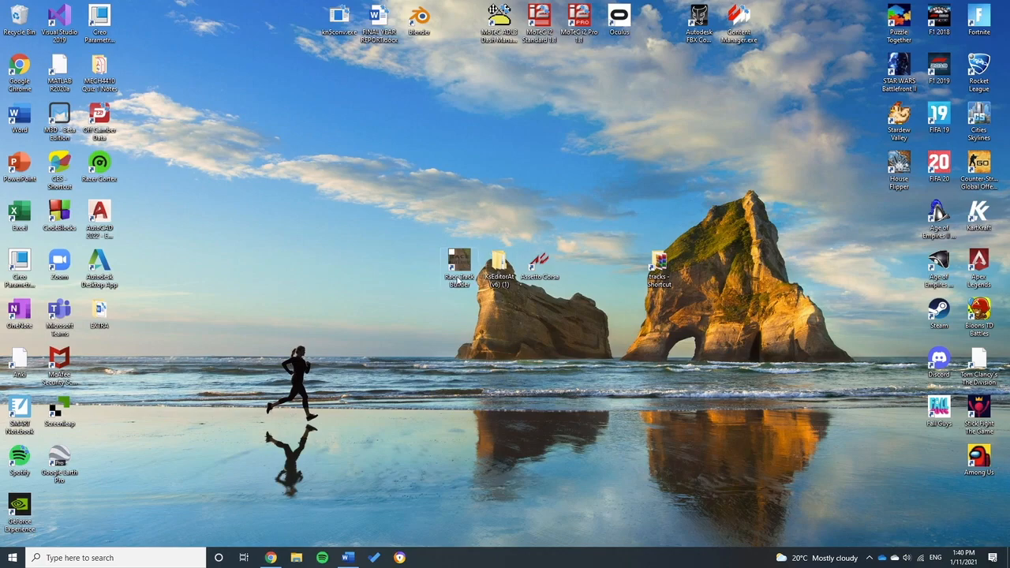
# Open Race Track Builder and name the new project Newcastle Kart
pyautogui.doubleClick(457, 268)
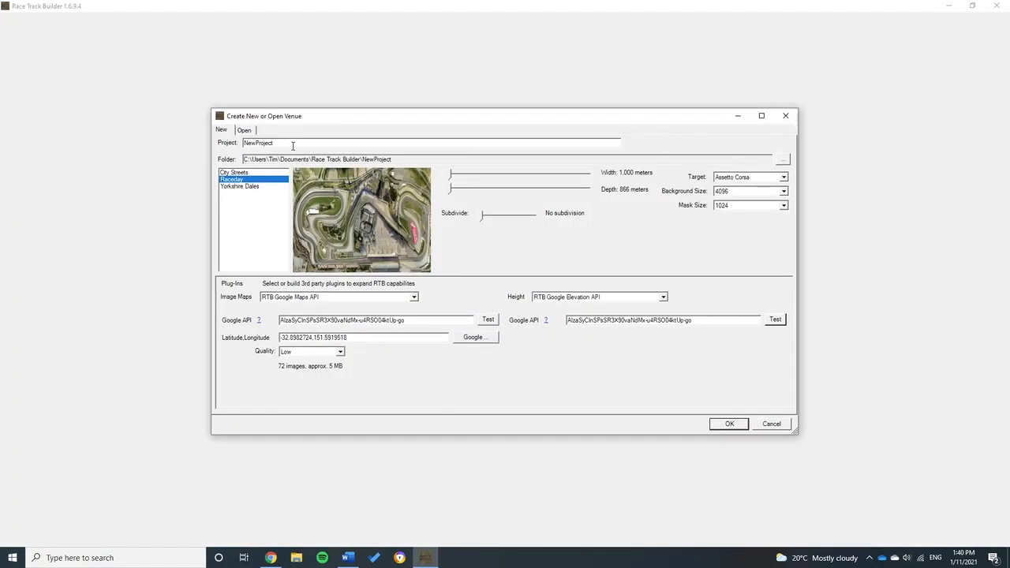
pyautogui.moveTo(293, 146); pyautogui.dragTo(218, 144)
pyautogui.write('Newcastle Ka')
# Go through the venue templates and choose Raceday for the new project
pyautogui.click(249, 173)
pyautogui.click(248, 186)
pyautogui.click(248, 173)
pyautogui.click(249, 180)
pyautogui.doubleClick(392, 320)
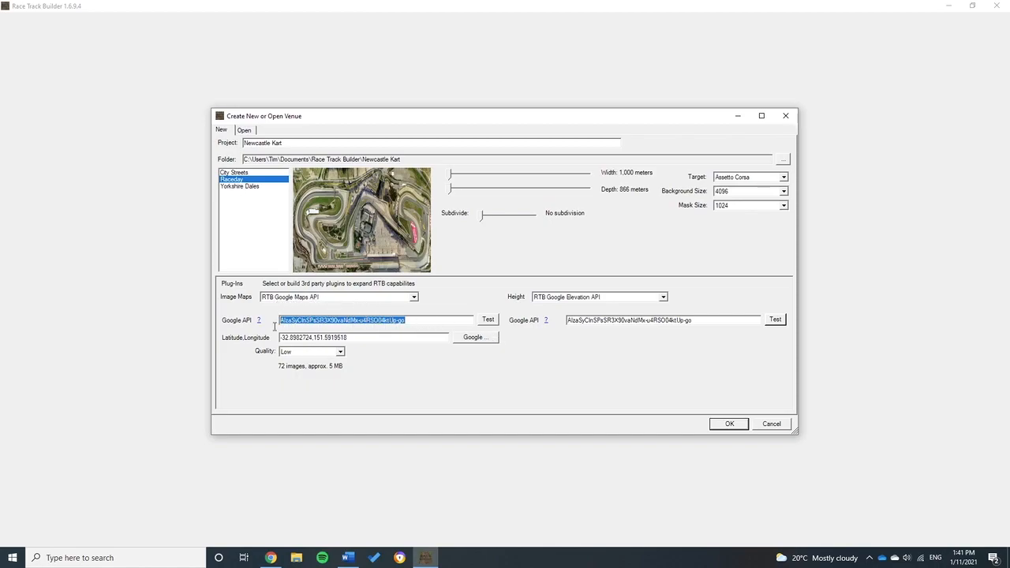
pyautogui.moveTo(709, 321); pyautogui.dragTo(548, 325)
pyautogui.doubleClick(429, 328)
pyautogui.moveTo(695, 322); pyautogui.dragTo(566, 324)
pyautogui.click(709, 323)
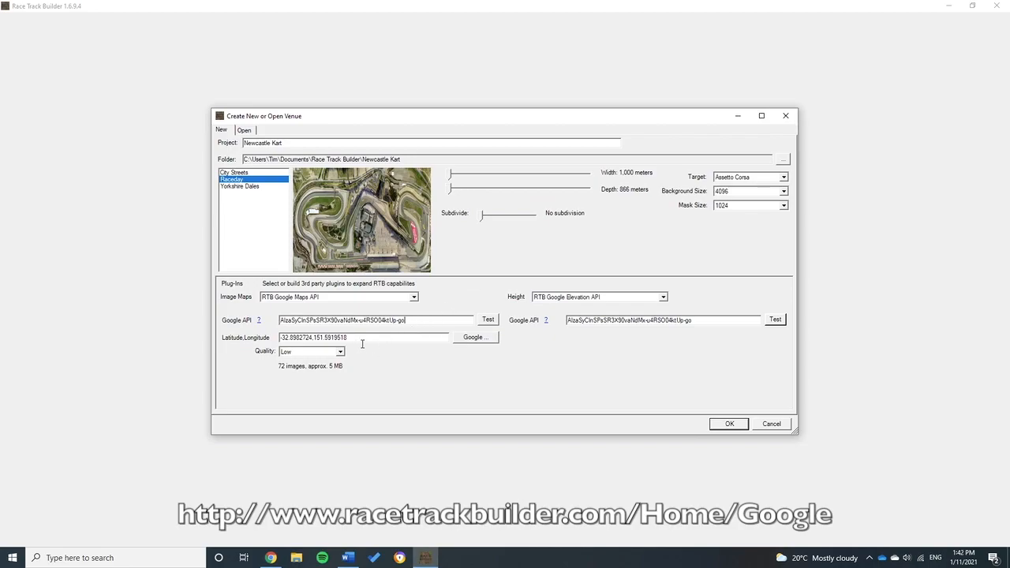
pyautogui.moveTo(372, 339); pyautogui.dragTo(268, 344)
pyautogui.click(363, 341)
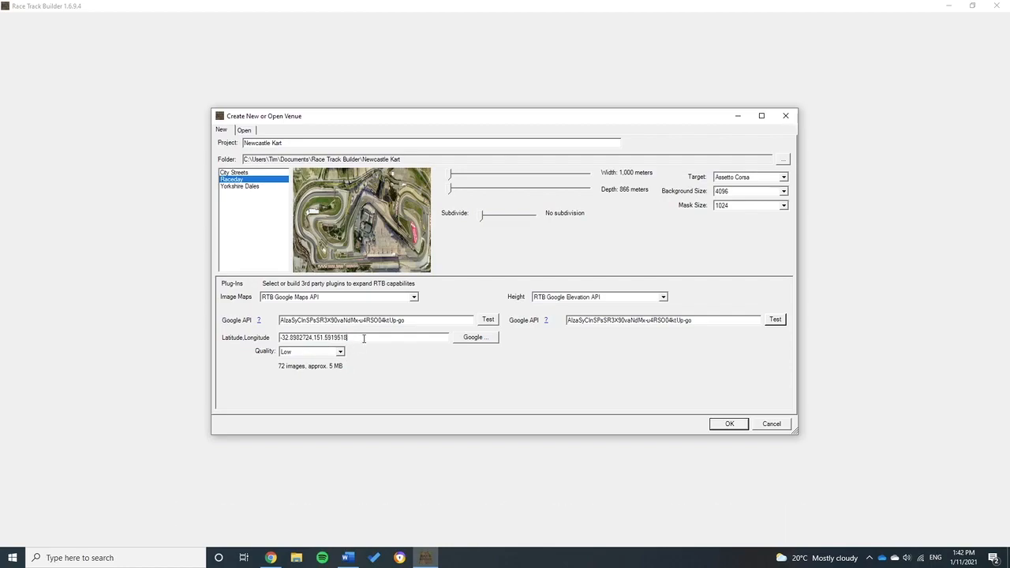
# Switch to Google Maps in Chrome, shift the map around Newcastle Kart Racing Club and copy the latitude and longitude from the web address
pyautogui.click(271, 558)
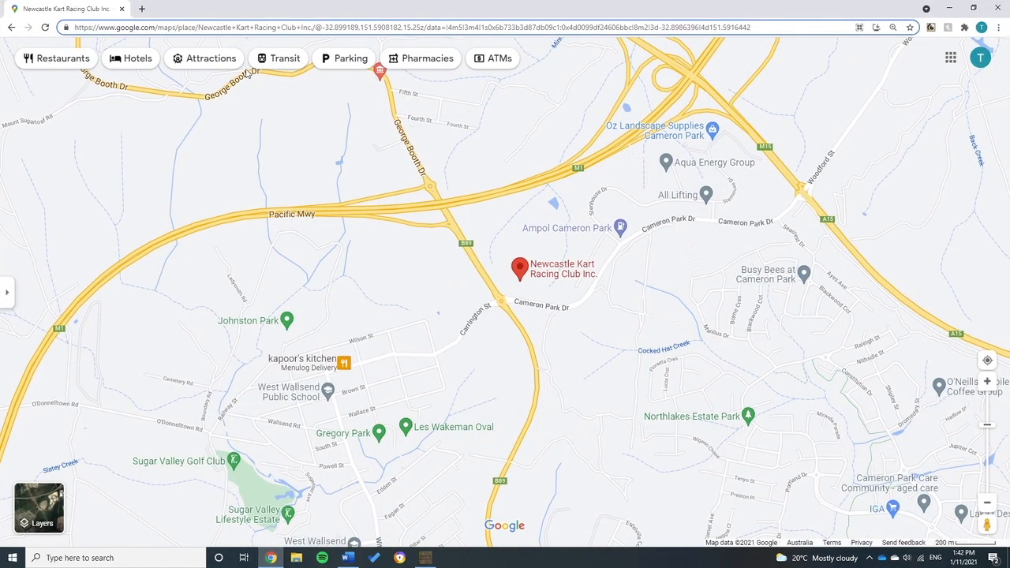
pyautogui.click(553, 153)
pyautogui.moveTo(494, 145); pyautogui.dragTo(448, 150)
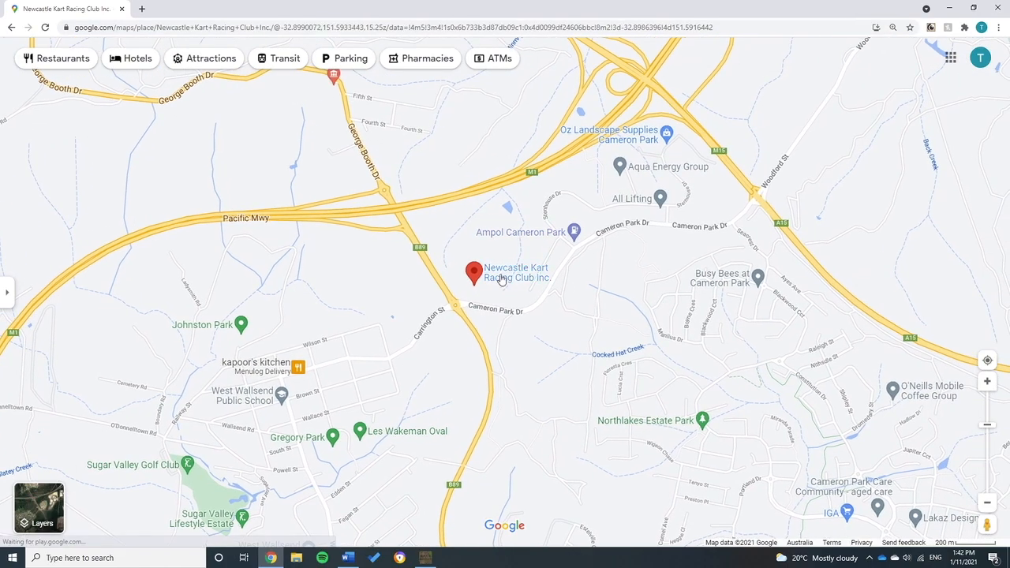
pyautogui.moveTo(283, 32); pyautogui.dragTo(369, 36)
pyautogui.hotkey('ctrl', 'c')
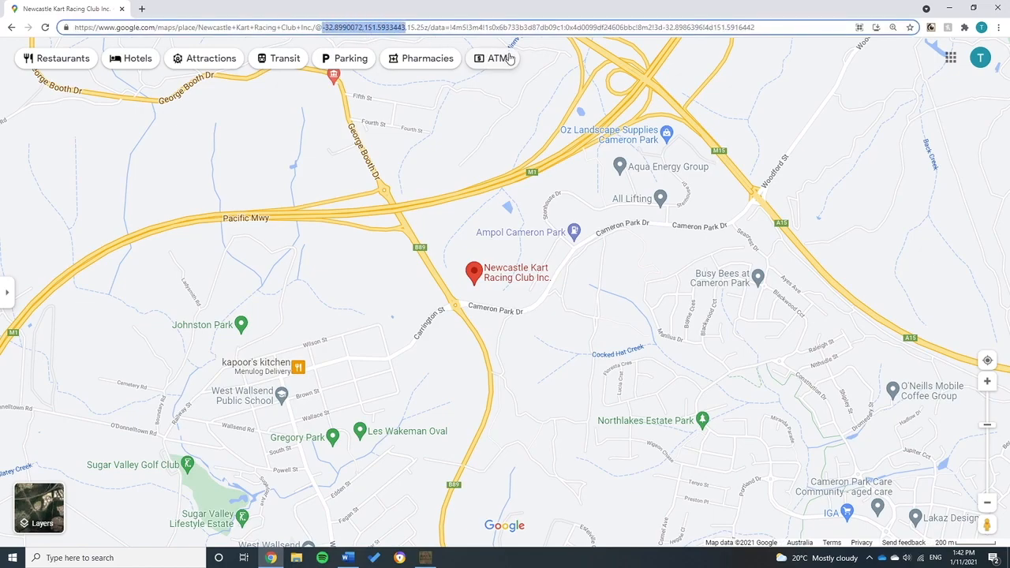
# Return to Race Track Builder and replace the venue's latitude and longitude with the copied coordinates -32.8990072,151.5933443
pyautogui.click(425, 558)
pyautogui.moveTo(376, 337); pyautogui.dragTo(259, 352)
pyautogui.hotkey('ctrl', 'v')
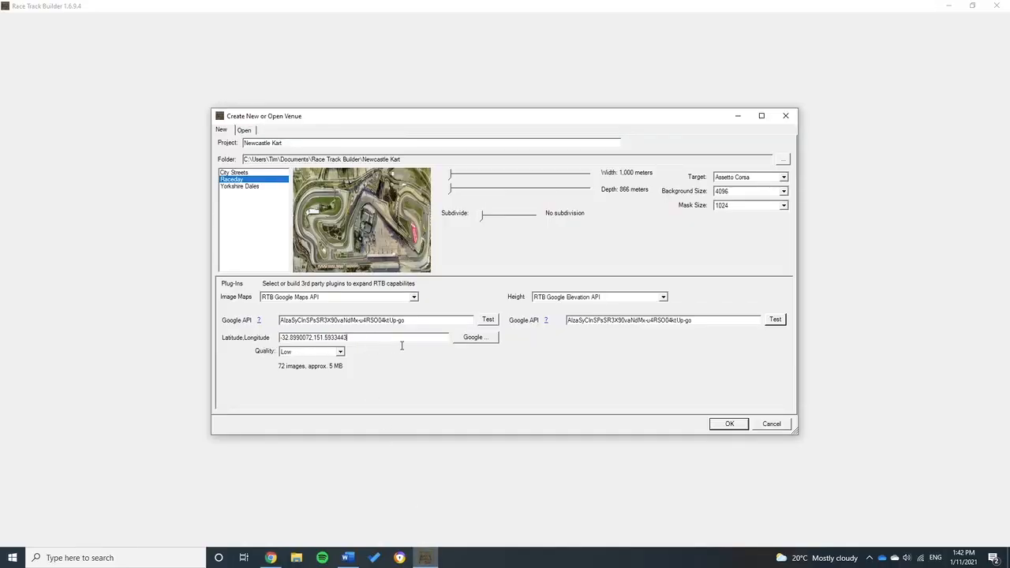
# Centre the Google satellite area on the kart track at -32.8977859,151.5918875, and make the venue 2,000 meters wide and 1,732 meters deep
pyautogui.click(485, 338)
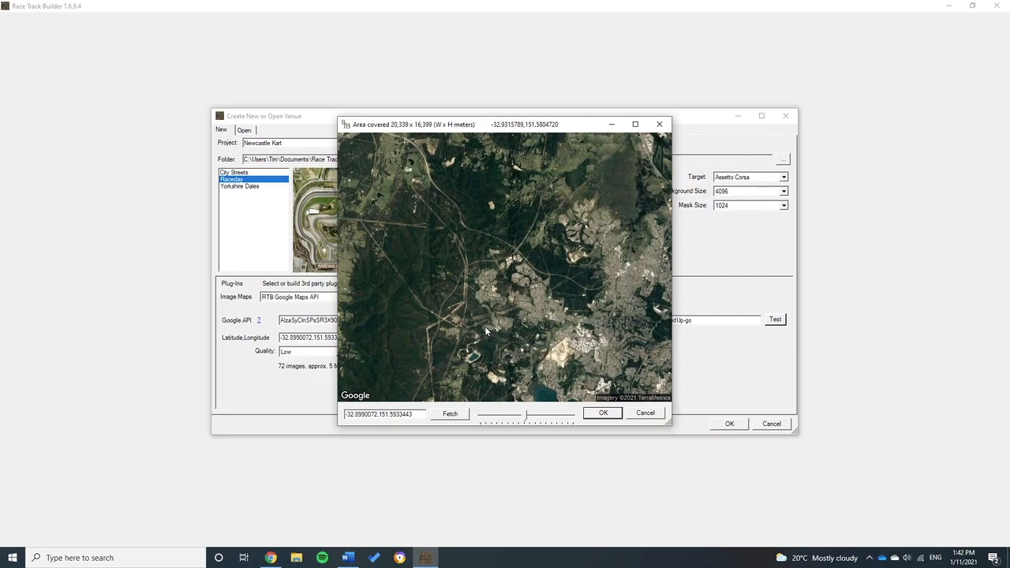
pyautogui.click(546, 424)
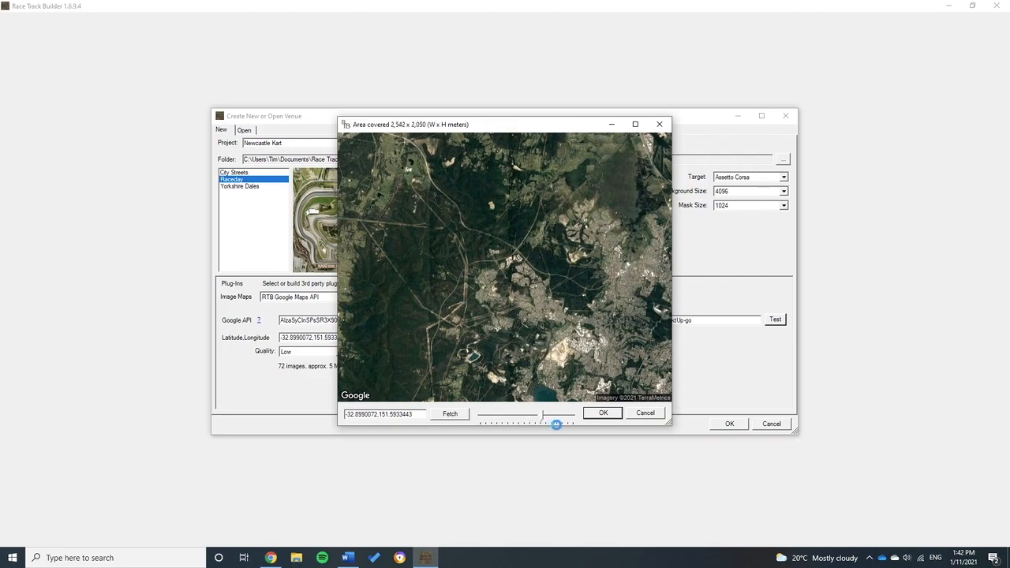
pyautogui.moveTo(498, 277); pyautogui.dragTo(562, 319)
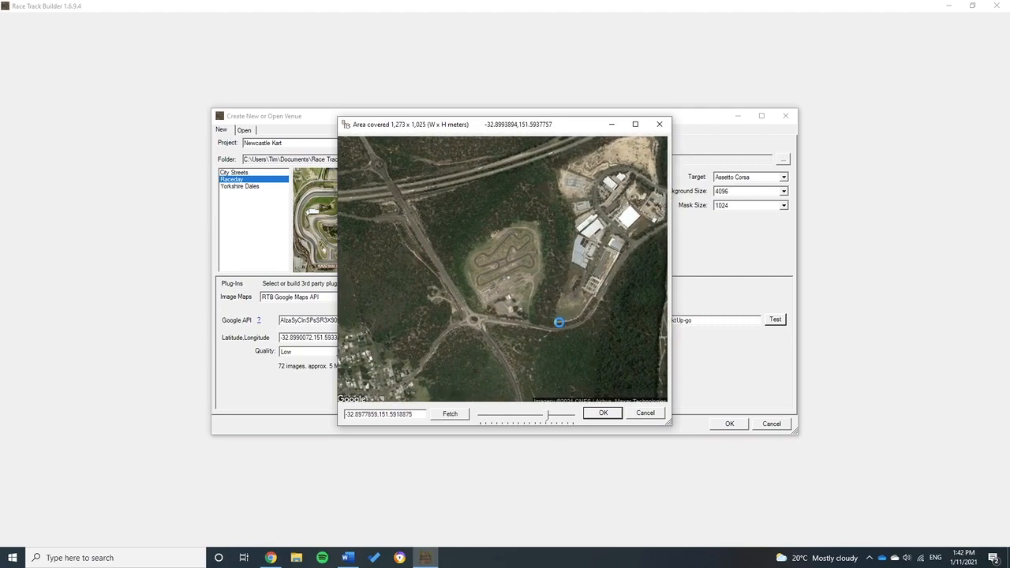
pyautogui.click(600, 413)
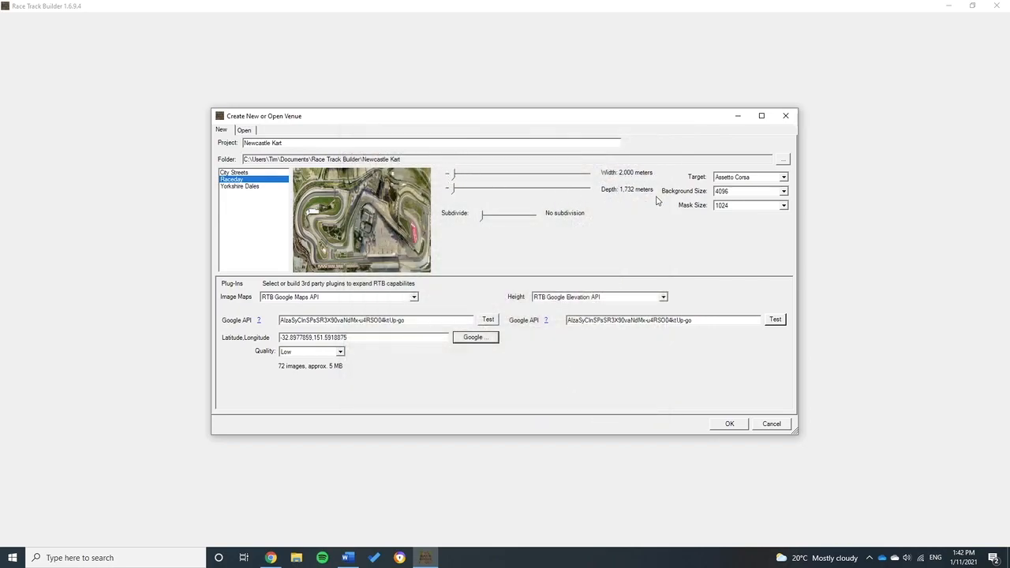
# Set the satellite image quality to High and create the venue
pyautogui.click(340, 352)
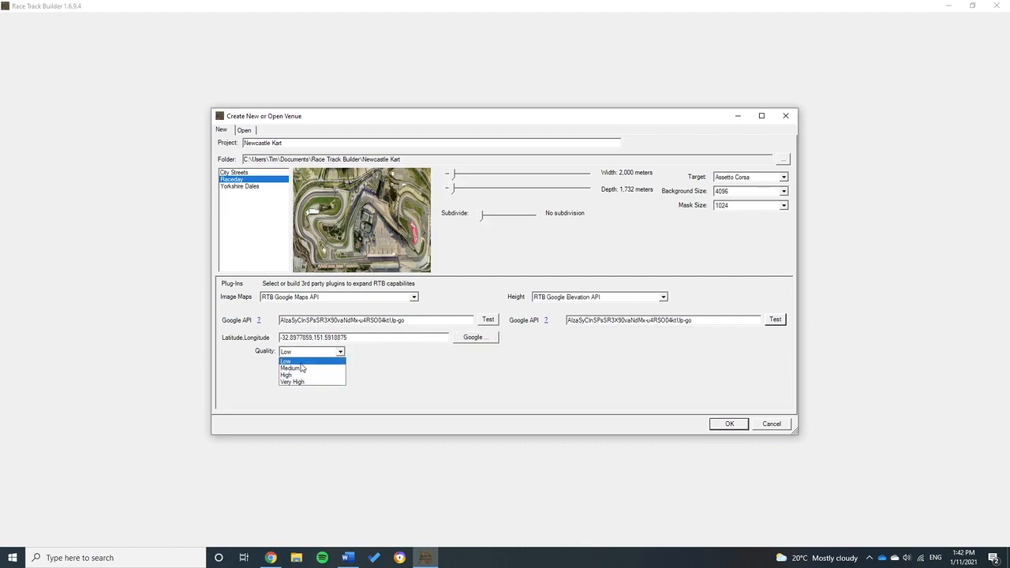
pyautogui.click(347, 361)
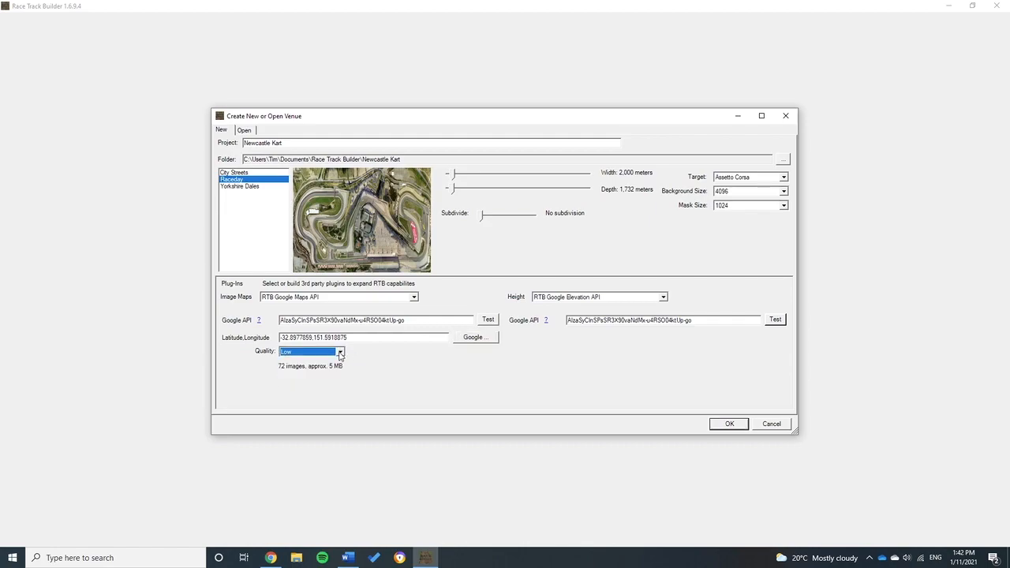
pyautogui.click(340, 352)
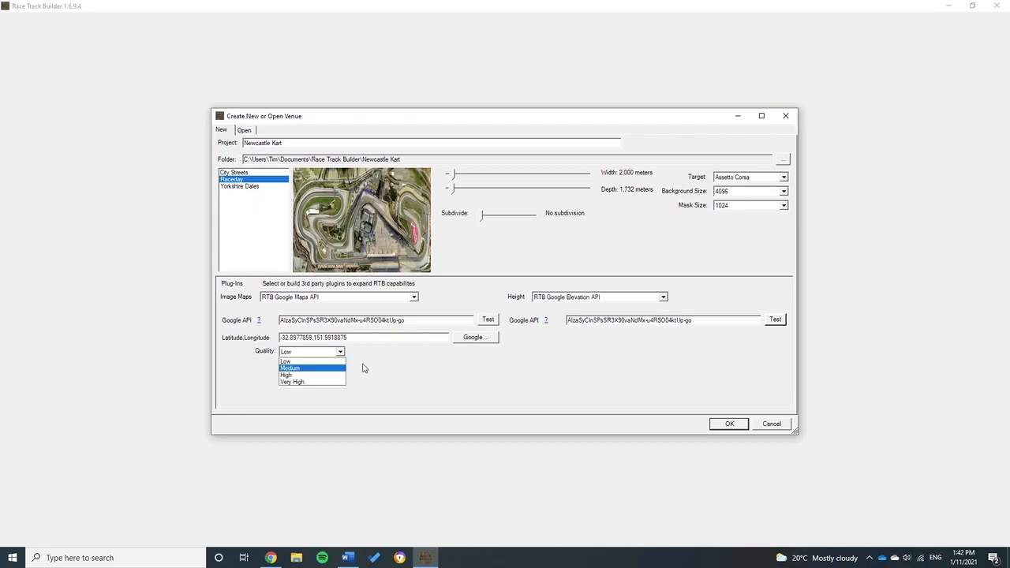
pyautogui.click(362, 368)
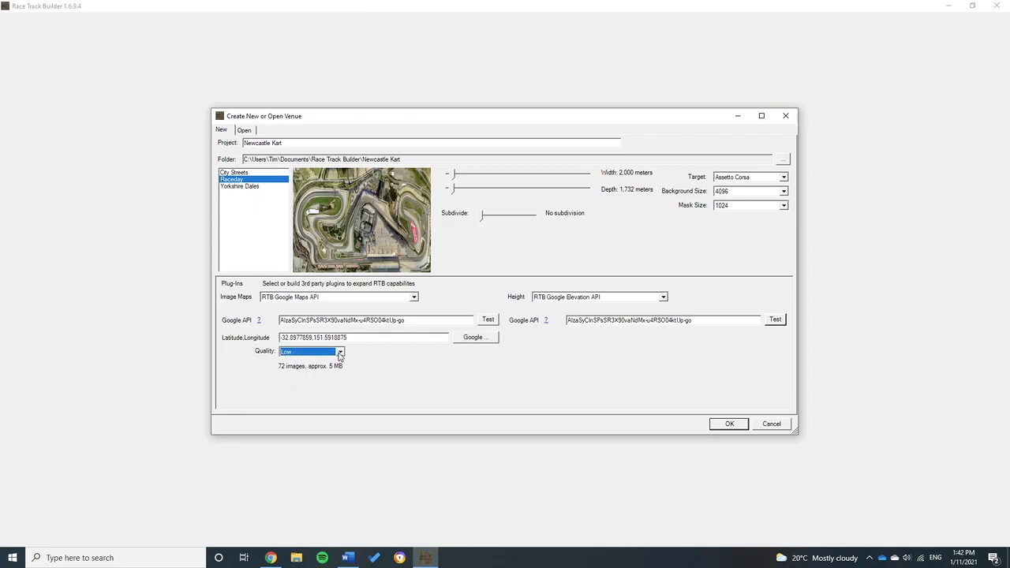
pyautogui.click(340, 353)
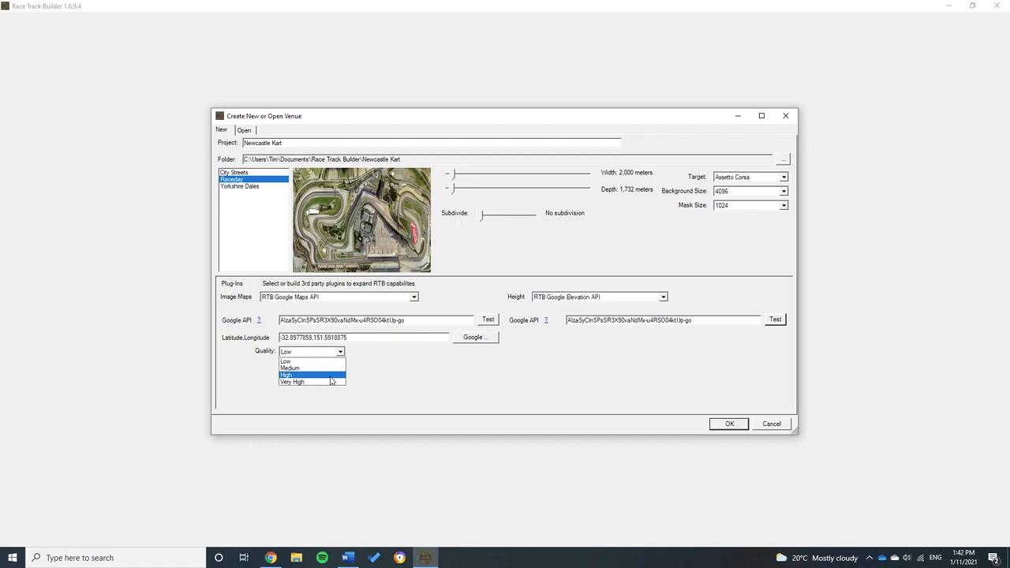
pyautogui.click(330, 377)
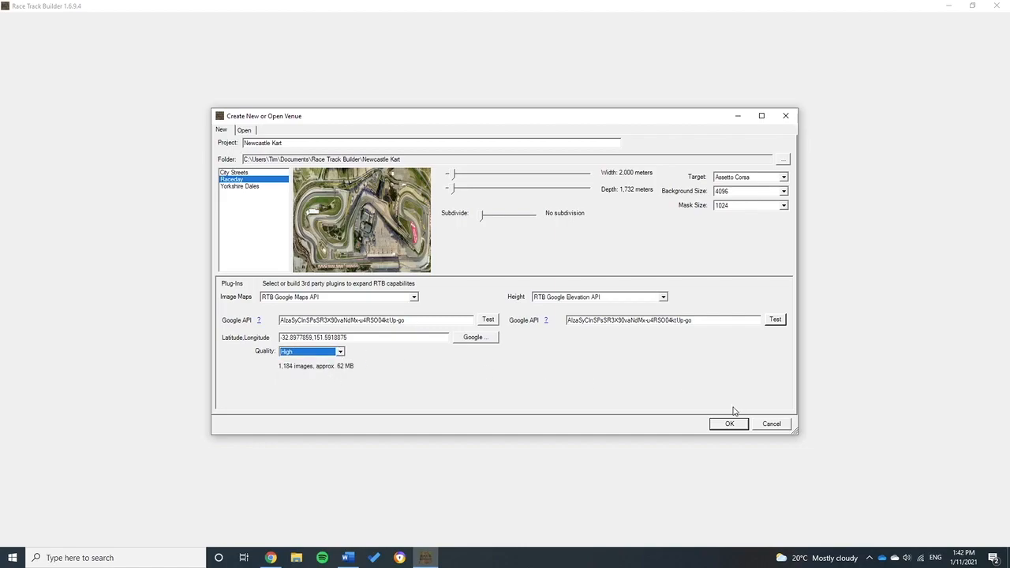
pyautogui.click(735, 426)
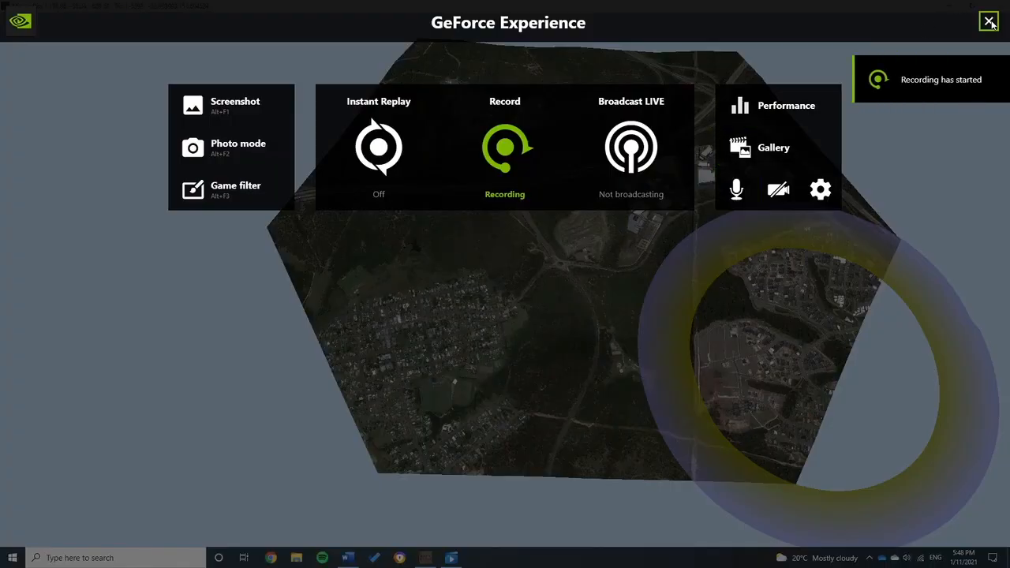
# Examine the imported terrain and the kart track from several distances and positions, using both coarse and fine zooming
pyautogui.hotkey('alt', 'z')
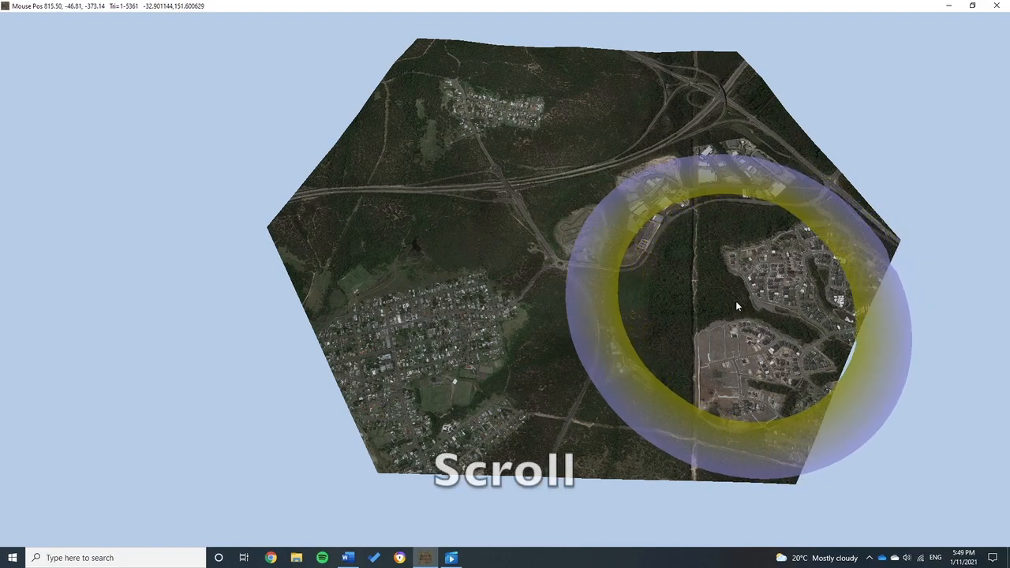
pyautogui.scroll(3, 736, 300)
pyautogui.scroll(3, 519, 199)
pyautogui.scroll(-7, 519, 199)
pyautogui.scroll(4, 519, 199)
pyautogui.scroll(8, 520, 202)
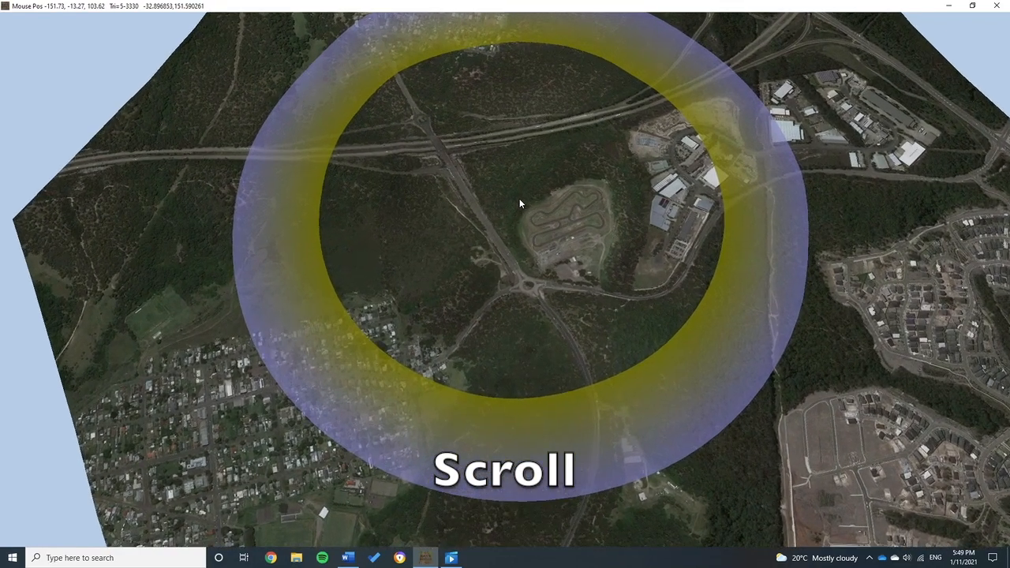
pyautogui.scroll(-2, 519, 204)
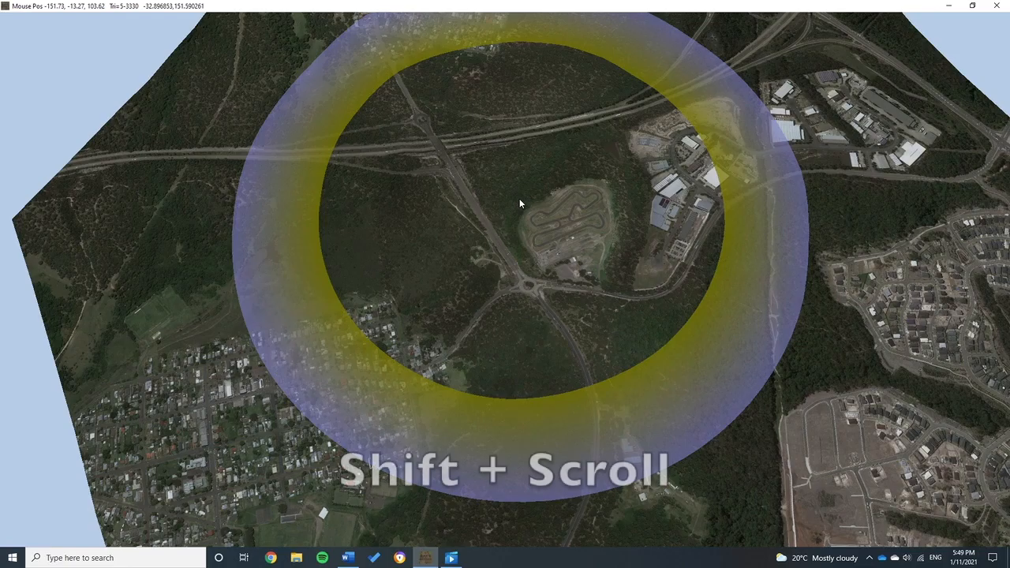
pyautogui.keyDown('shift'); pyautogui.scroll(-3, 519, 198); pyautogui.keyUp('shift')
pyautogui.keyDown('shift'); pyautogui.scroll(3, 519, 199); pyautogui.keyUp('shift')
pyautogui.keyDown('shift'); pyautogui.scroll(2, 545, 201); pyautogui.keyUp('shift')
pyautogui.keyDown('shift'); pyautogui.scroll(-2, 600, 207); pyautogui.keyUp('shift')
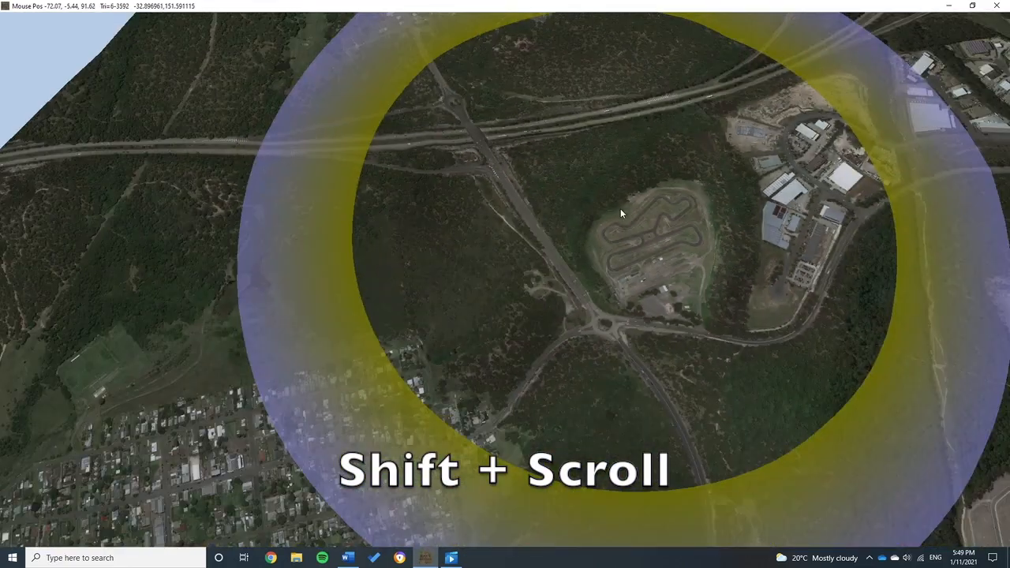
pyautogui.keyDown('shift'); pyautogui.scroll(-5, 621, 212); pyautogui.keyUp('shift')
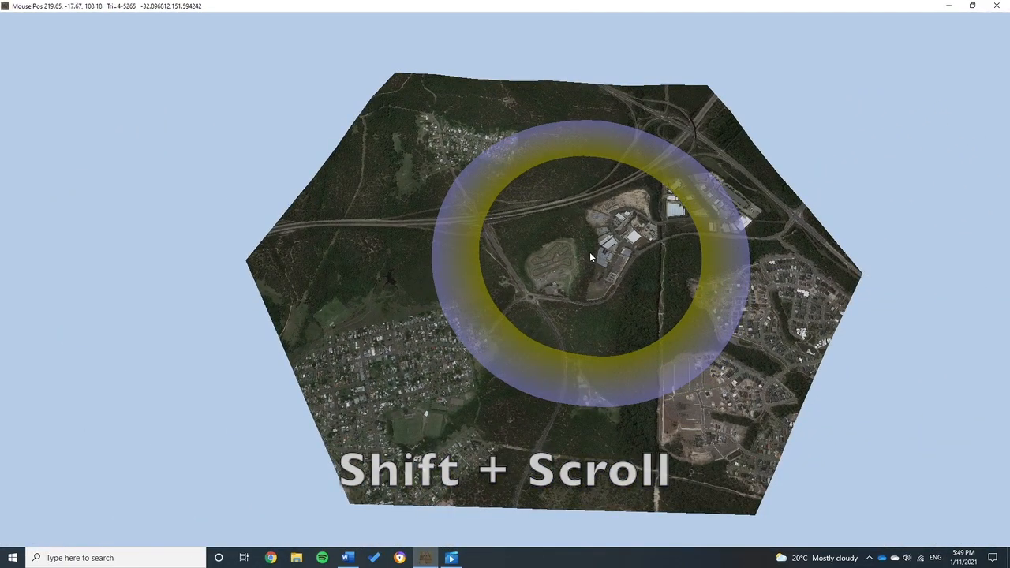
pyautogui.moveTo(581, 283)
pyautogui.mouseDown(button='right')
pyautogui.moveTo(584, 255)
pyautogui.moveTo(568, 316)
pyautogui.moveTo(551, 302)
pyautogui.moveTo(591, 249)
pyautogui.moveTo(586, 291)
pyautogui.moveTo(552, 312)
pyautogui.moveTo(581, 278)
pyautogui.moveTo(586, 315)
pyautogui.moveTo(589, 271)
pyautogui.moveTo(564, 191)
pyautogui.moveTo(579, 296)
pyautogui.moveTo(601, 307)
pyautogui.moveTo(665, 191)
pyautogui.moveTo(571, 284)
pyautogui.moveTo(523, 216)
pyautogui.moveTo(542, 304)
pyautogui.moveTo(652, 263)
pyautogui.moveTo(604, 221)
pyautogui.moveTo(563, 290)
pyautogui.moveTo(543, 235)
pyautogui.moveTo(560, 288)
pyautogui.moveTo(580, 256)
pyautogui.mouseUp(button='right')
pyautogui.moveTo(579, 256); pyautogui.dragTo(589, 341)
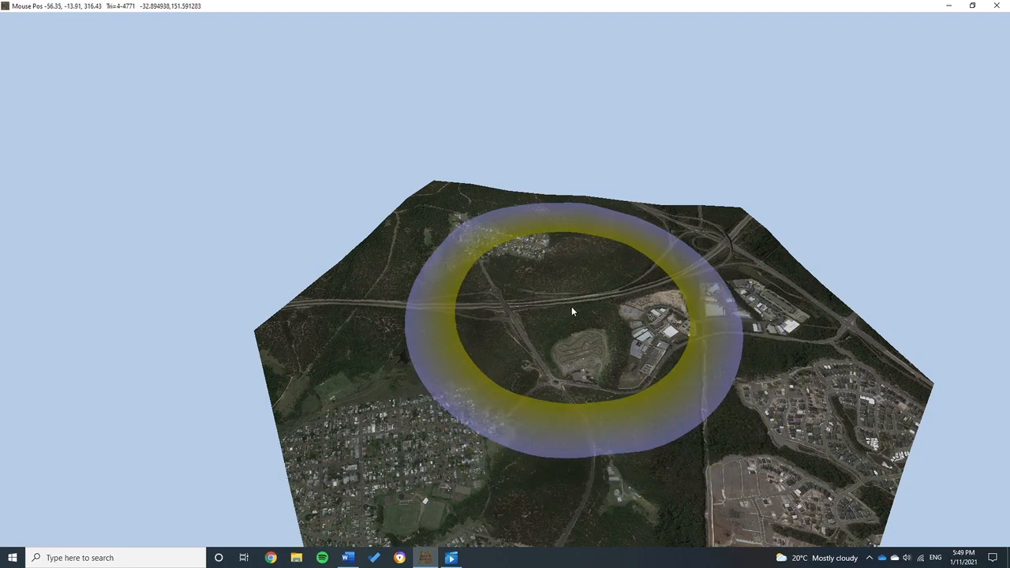
# Display the terrain's wireframe to inspect the mesh density around the kart track
pyautogui.moveTo(585, 311); pyautogui.dragTo(580, 291, button='middle')
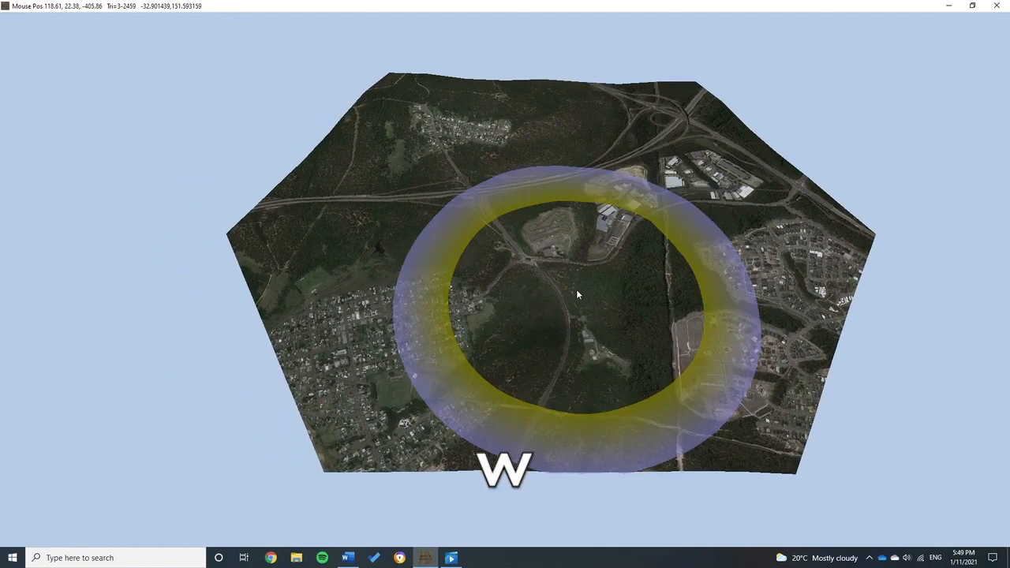
pyautogui.press('w')
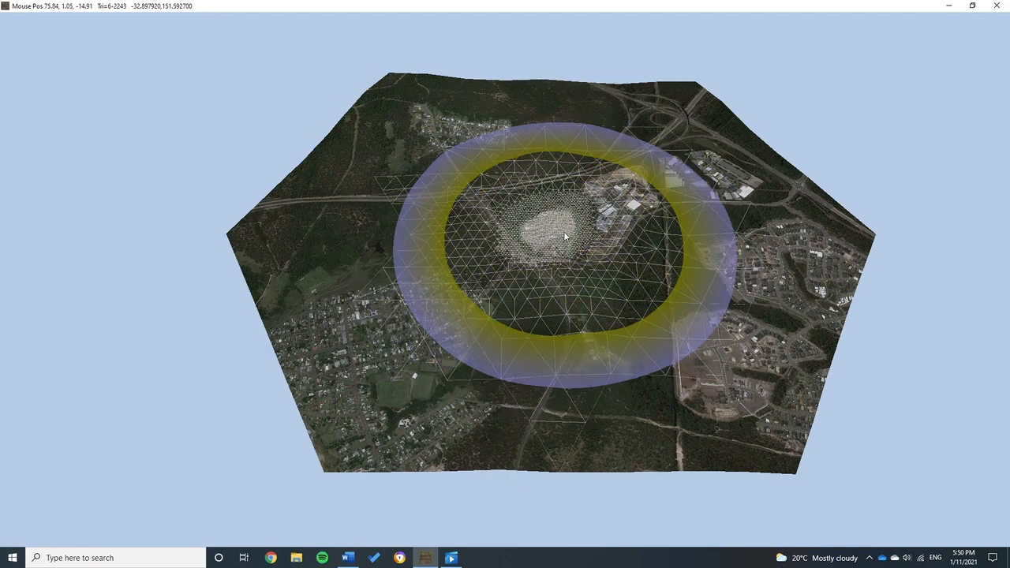
pyautogui.moveTo(549, 214); pyautogui.dragTo(606, 250, button='middle')
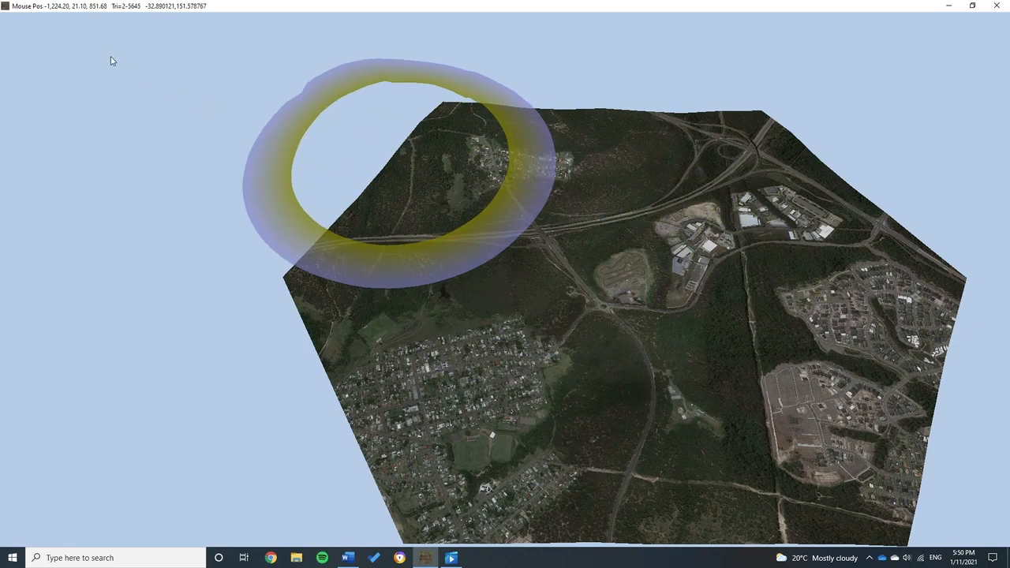
# Extend the terrain by adding a row of triangles along its northern edge, beyond the village and the highway interchange
pyautogui.moveTo(15, 46)
pyautogui.moveTo(586, 216); pyautogui.dragTo(477, 153, button='right')
pyautogui.moveTo(30, 28)
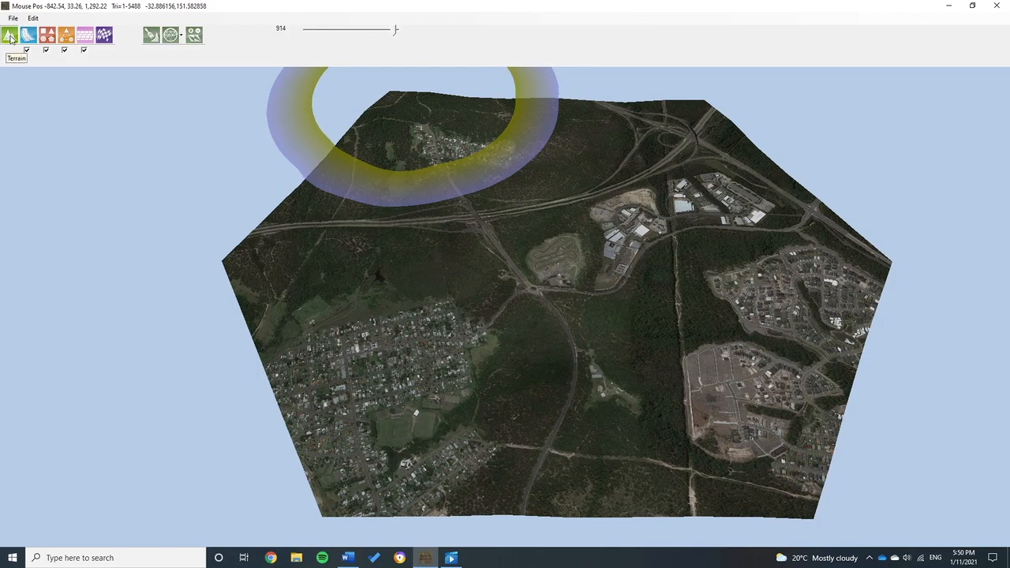
pyautogui.click(194, 34)
pyautogui.moveTo(564, 167); pyautogui.dragTo(531, 189, button='right')
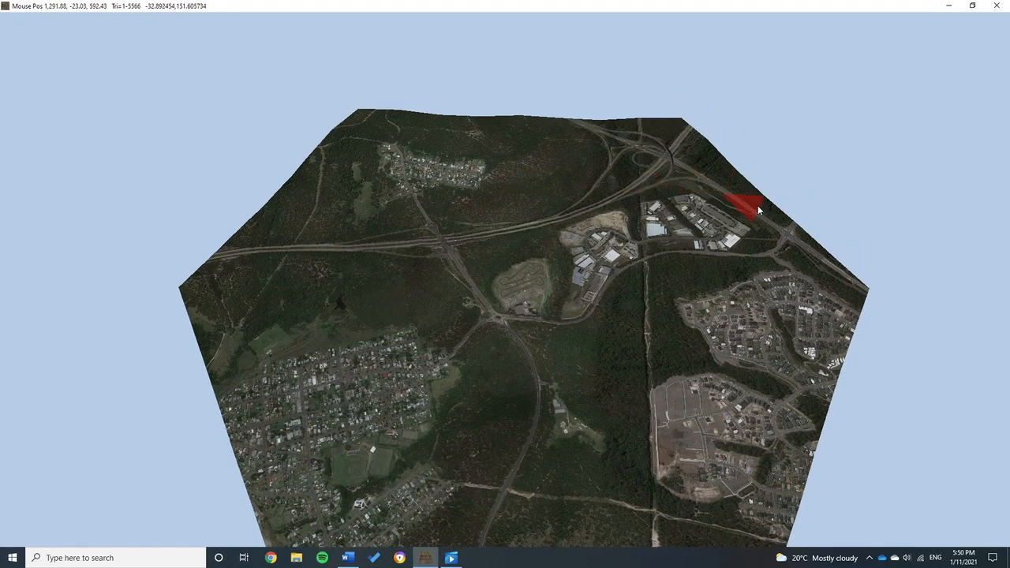
pyautogui.moveTo(756, 204); pyautogui.dragTo(783, 225, button='right')
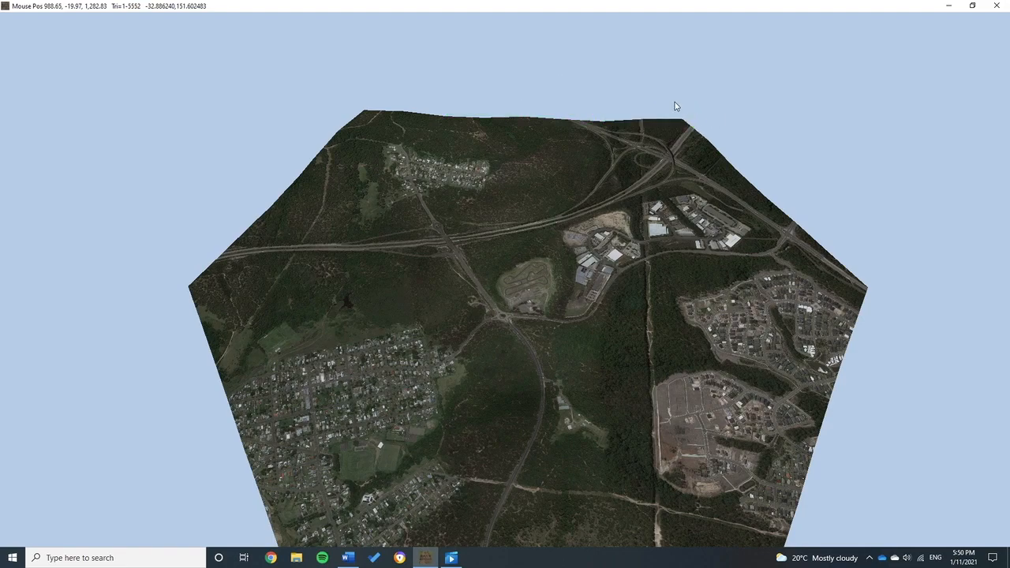
pyautogui.moveTo(606, 227); pyautogui.dragTo(442, 120, button='right')
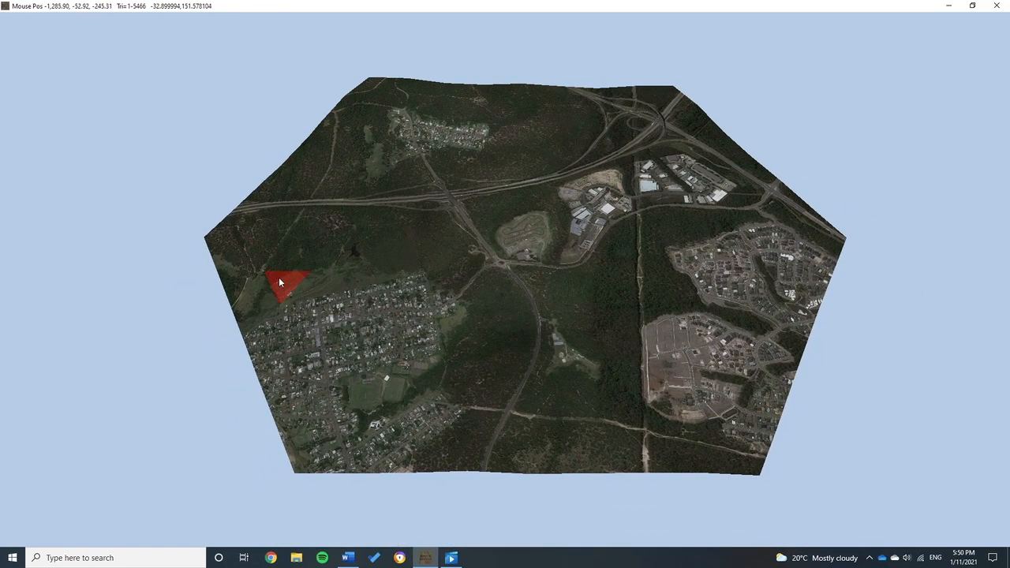
pyautogui.moveTo(397, 92)
pyautogui.mouseDown(button='right')
pyautogui.moveTo(355, 150)
pyautogui.moveTo(339, 142)
pyautogui.mouseUp(button='right')
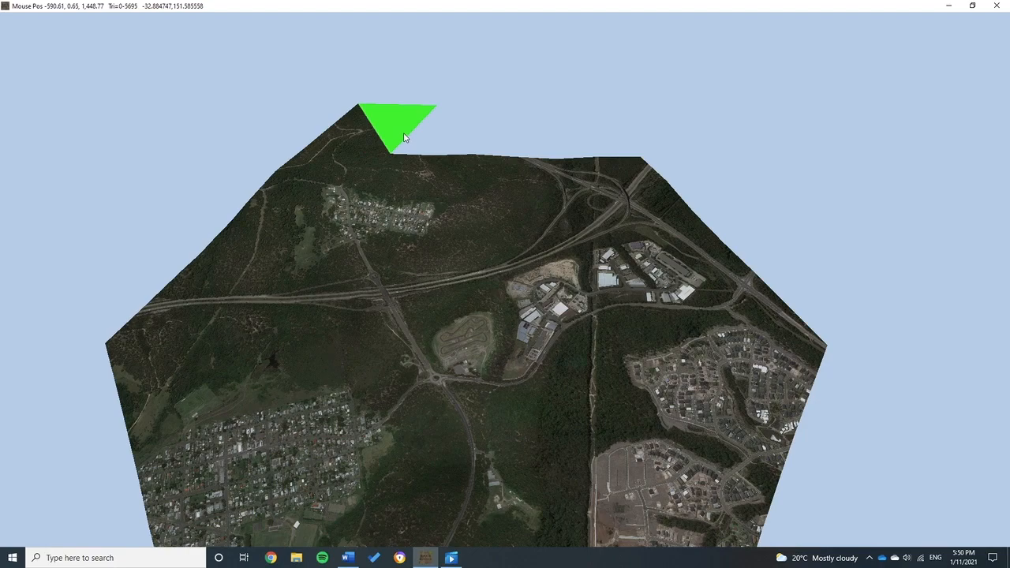
pyautogui.click(595, 144)
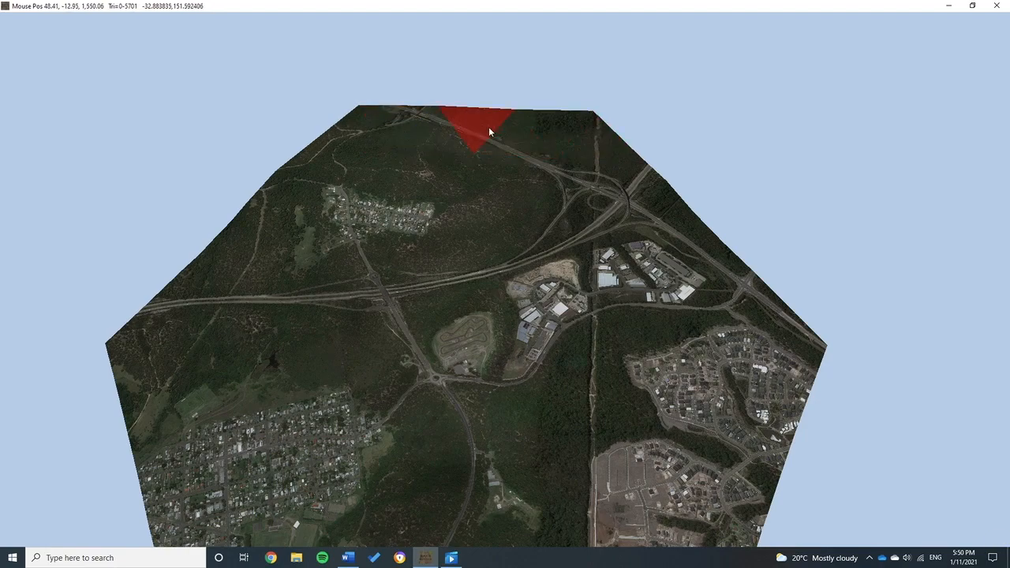
# Examine the extended terrain from several angles and distances, including close to the kart track
pyautogui.moveTo(556, 138); pyautogui.dragTo(526, 142, button='right')
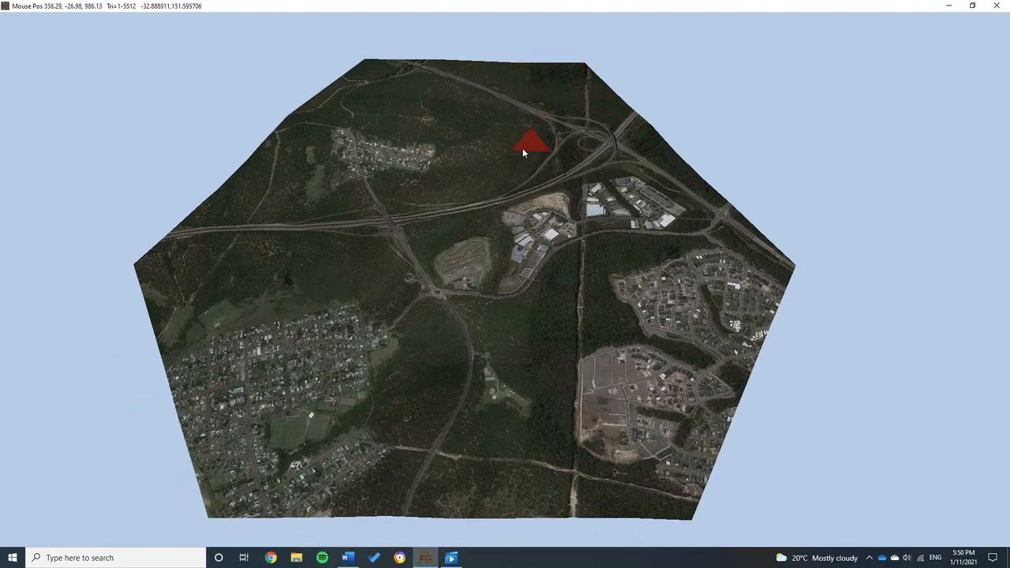
pyautogui.moveTo(529, 249); pyautogui.dragTo(488, 228, button='middle')
pyautogui.moveTo(488, 229); pyautogui.dragTo(553, 417, button='right')
pyautogui.scroll(8, 553, 415)
pyautogui.moveTo(513, 408); pyautogui.dragTo(478, 296, button='middle')
pyautogui.scroll(5, 426, 334)
pyautogui.moveTo(426, 333); pyautogui.dragTo(617, 278, button='middle')
pyautogui.scroll(-8, 524, 395)
pyautogui.scroll(-3, 616, 278)
# Activate Circle Subdivision and try several small and large circle sizes over the terrain
pyautogui.moveTo(174, 41)
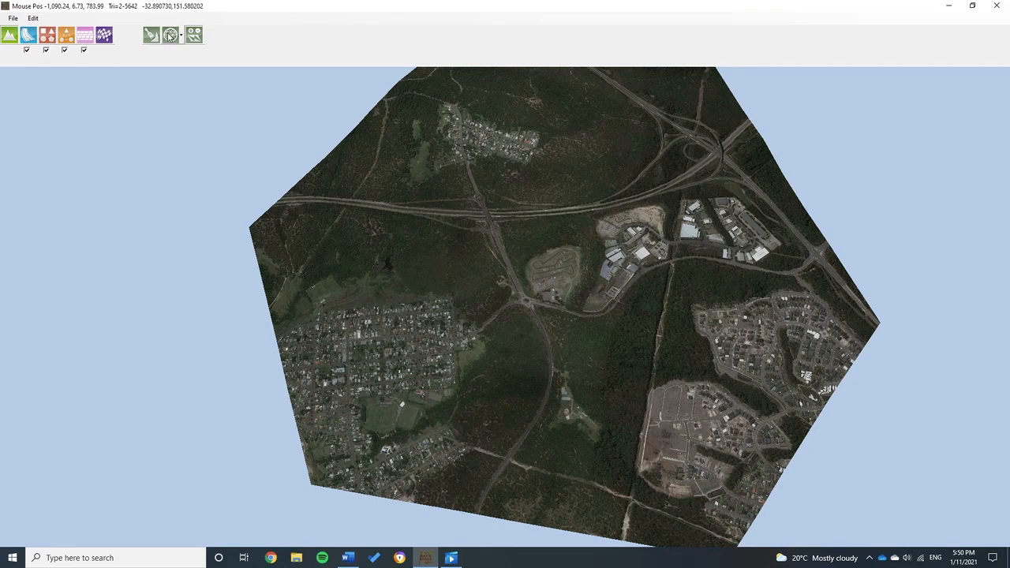
pyautogui.click(170, 36)
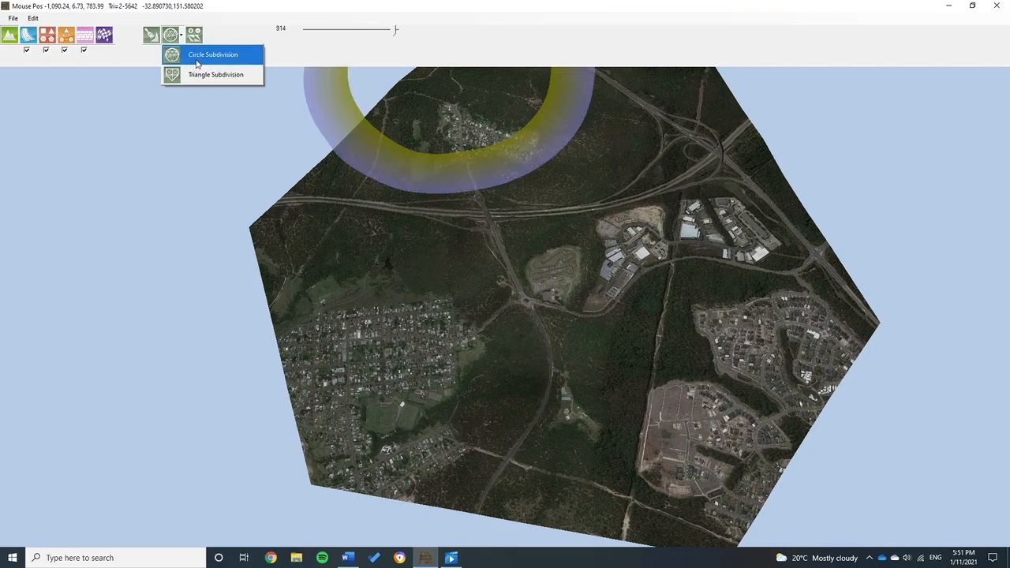
pyautogui.click(196, 61)
pyautogui.moveTo(573, 296); pyautogui.dragTo(647, 303, button='middle')
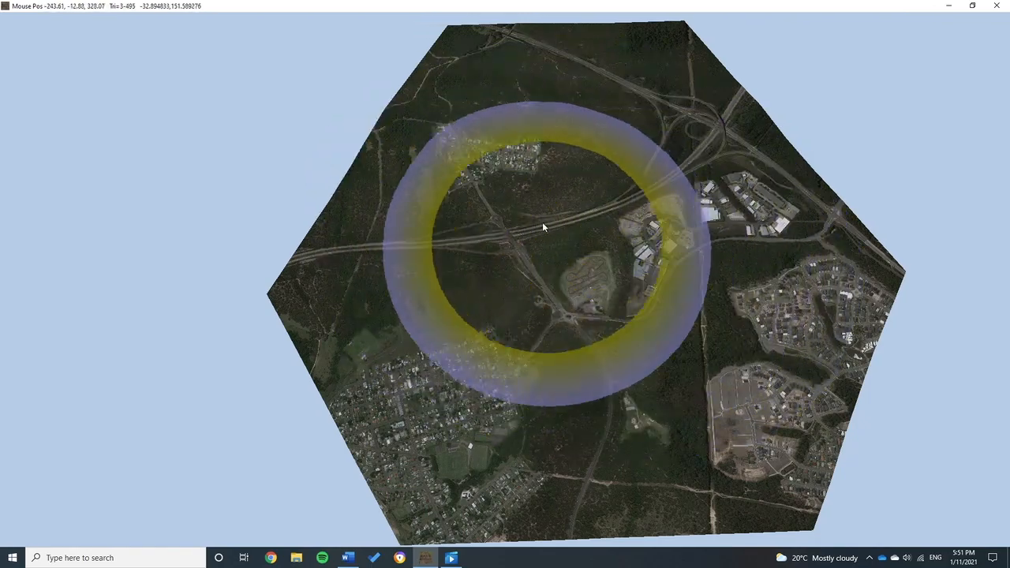
pyautogui.scroll(-5, 512, 209)
pyautogui.scroll(-5, 497, 203)
pyautogui.scroll(8, 515, 207)
pyautogui.scroll(-7, 526, 234)
pyautogui.scroll(2, 563, 248)
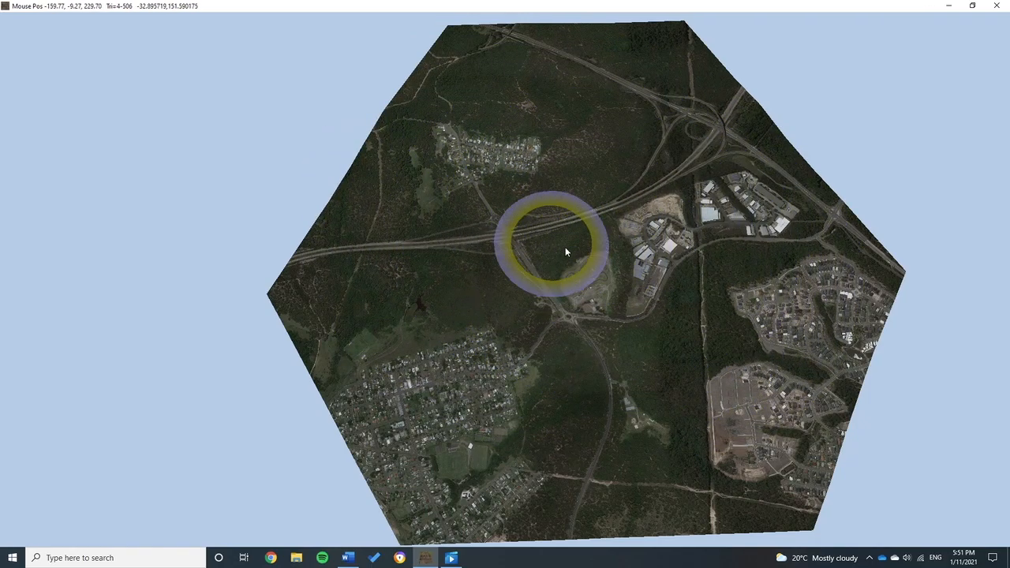
pyautogui.scroll(4, 592, 268)
pyautogui.scroll(-7, 552, 257)
pyautogui.scroll(6, 600, 276)
pyautogui.scroll(-7, 600, 288)
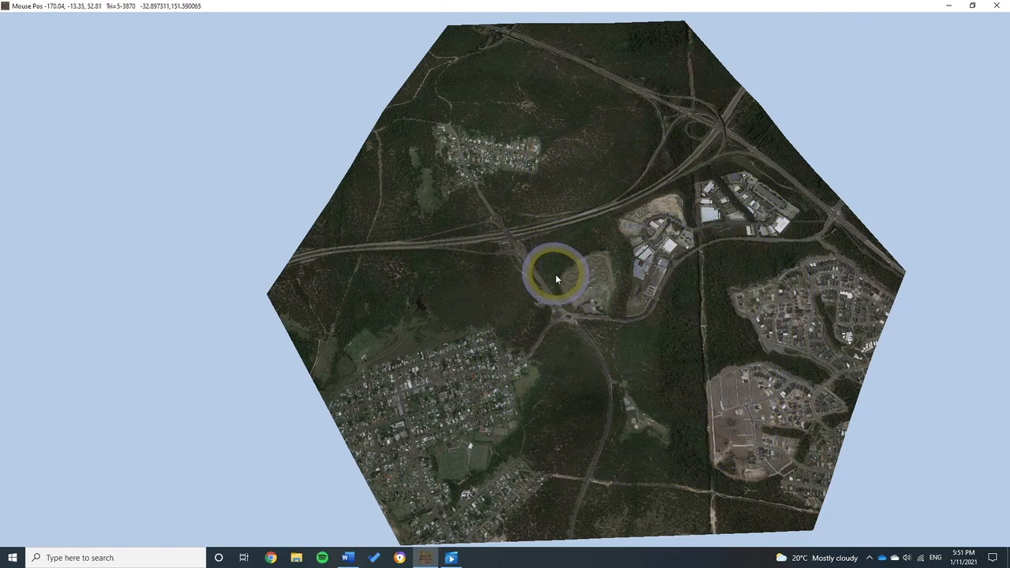
pyautogui.scroll(5, 608, 292)
pyautogui.moveTo(230, 27)
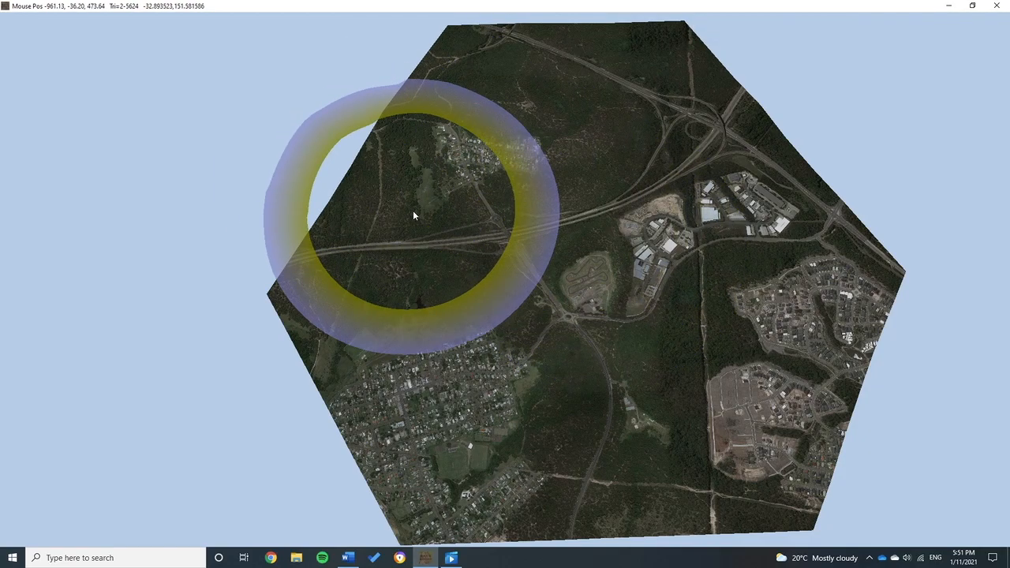
# Display the terrain wireframe and subdivide the mesh along the whole kart track using a subdivision circle of size 11
pyautogui.moveTo(641, 262); pyautogui.dragTo(609, 256, button='middle')
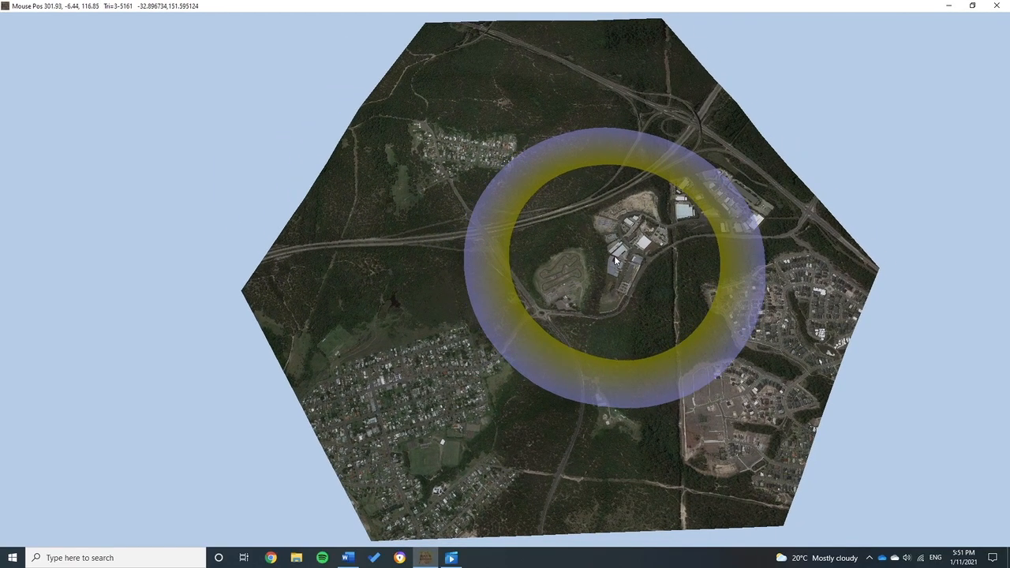
pyautogui.moveTo(617, 256); pyautogui.dragTo(467, 147)
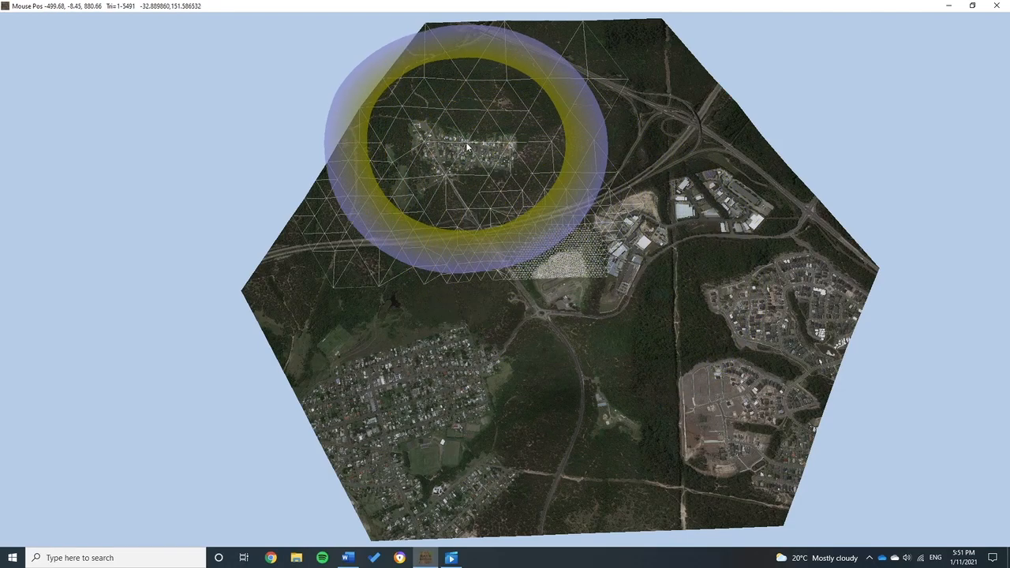
pyautogui.scroll(5, 513, 214)
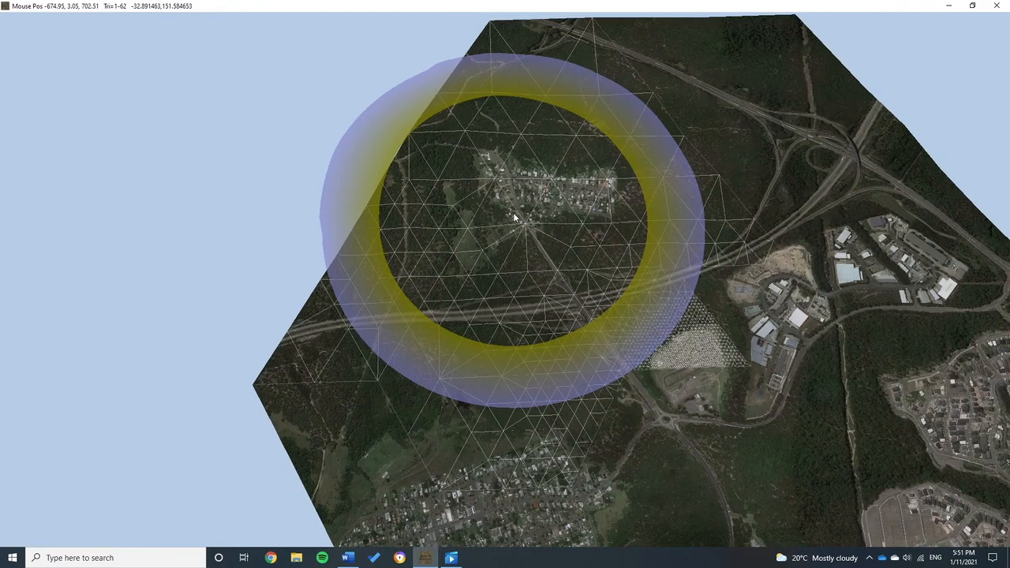
pyautogui.scroll(8, 591, 270)
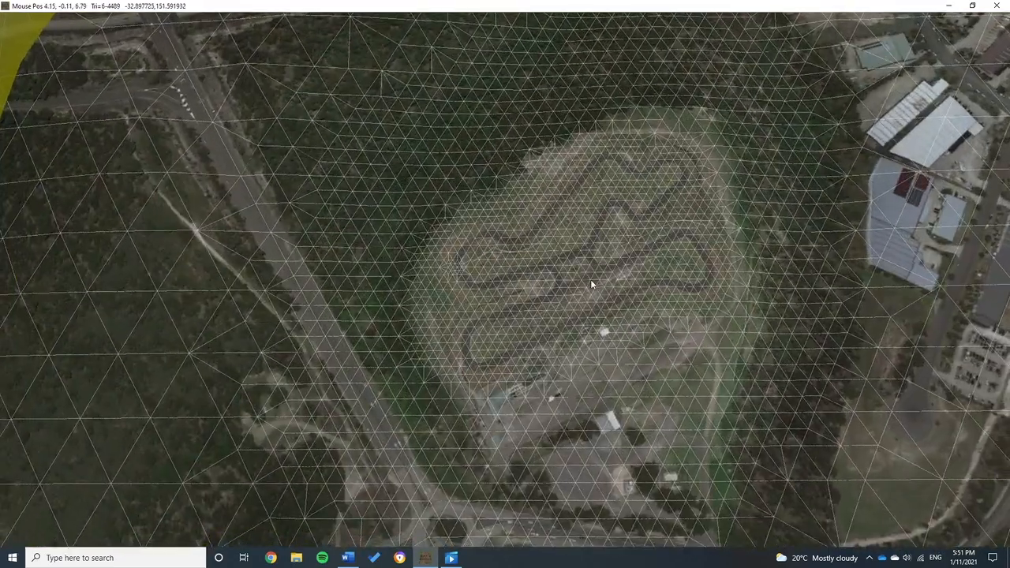
pyautogui.keyDown('ctrl'); pyautogui.scroll(-10, 561, 242); pyautogui.keyUp('ctrl')
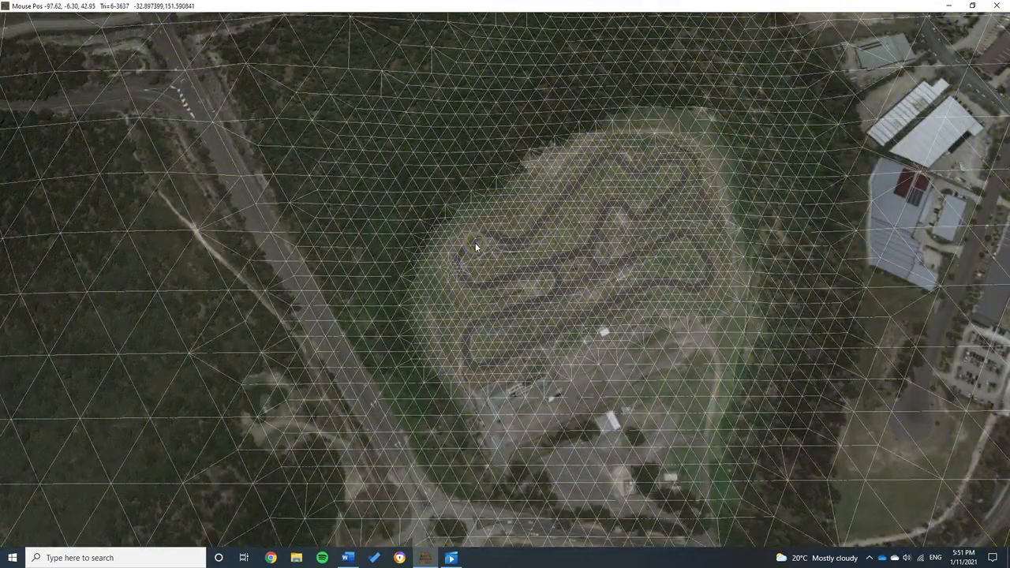
pyautogui.scroll(3, 477, 249)
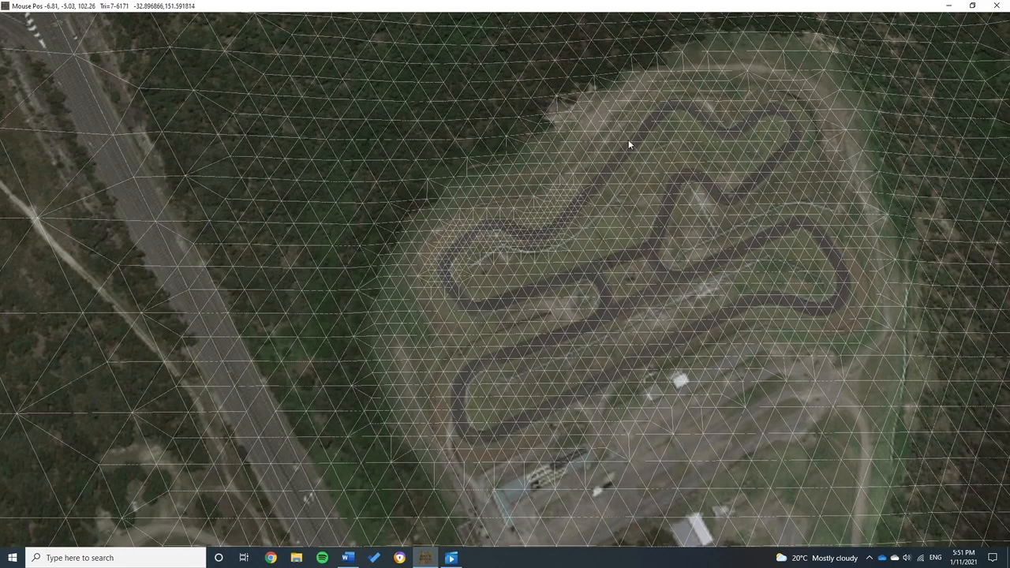
pyautogui.moveTo(767, 118); pyautogui.dragTo(792, 141)
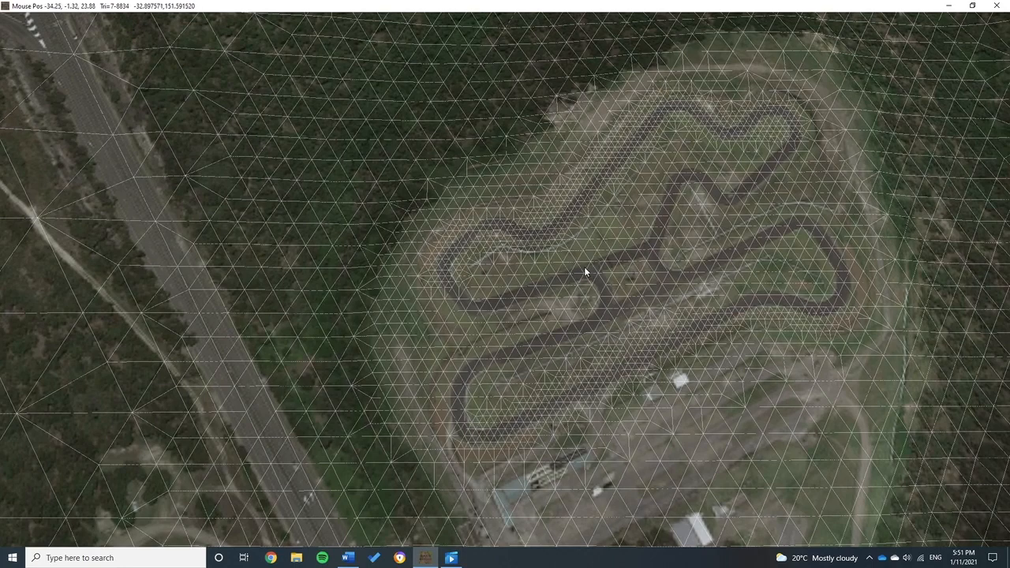
pyautogui.click(440, 288)
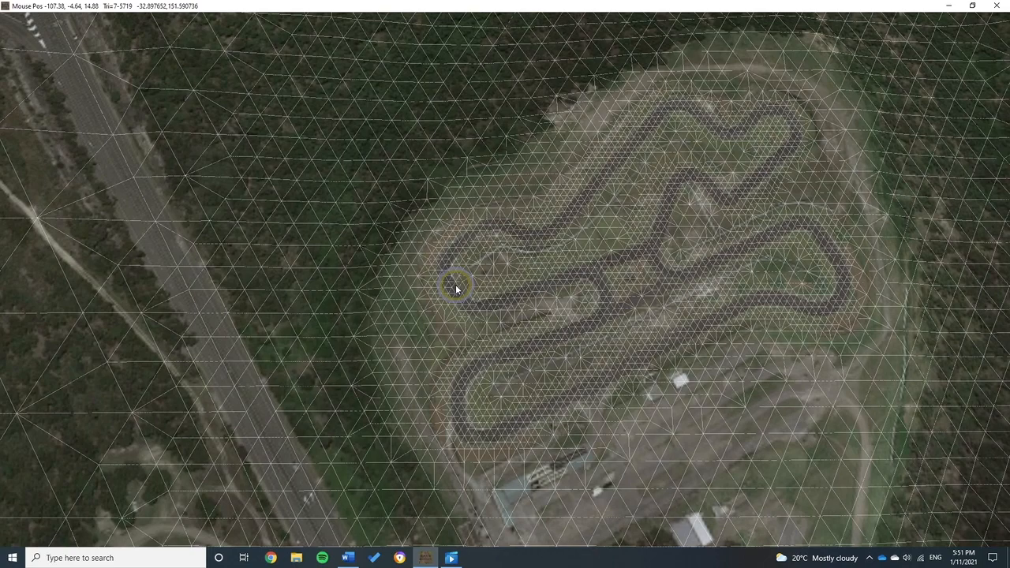
pyautogui.moveTo(544, 252); pyautogui.dragTo(644, 234)
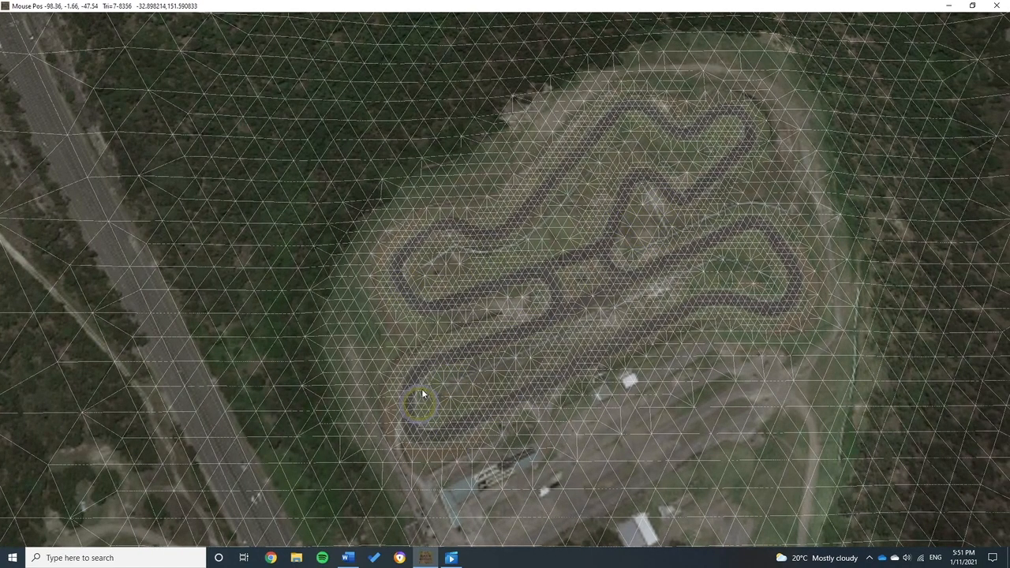
# Examine how the mesh density changes from the subdivided kart track out to the surrounding terrain
pyautogui.scroll(-6, 700, 146)
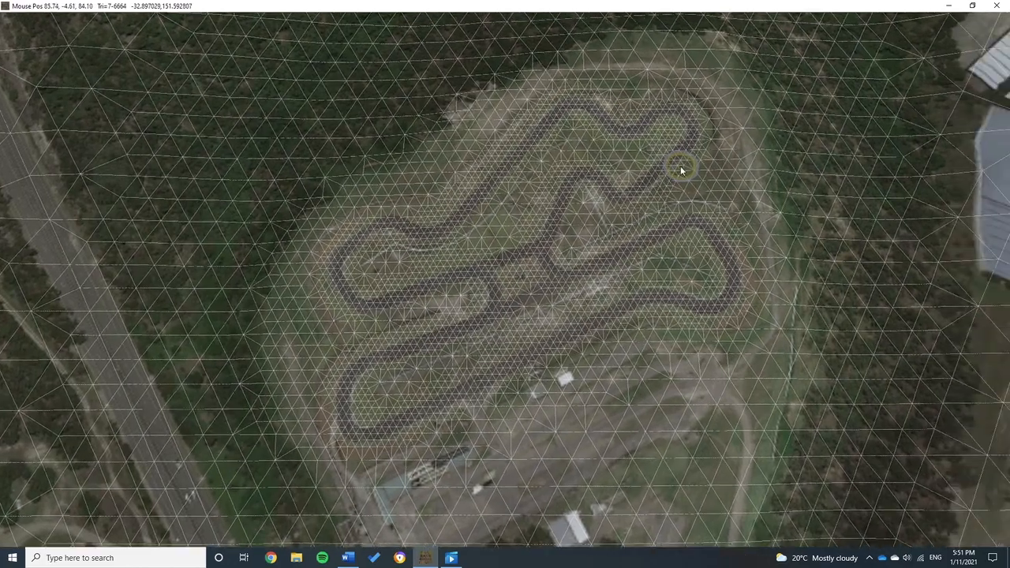
pyautogui.scroll(-4, 684, 168)
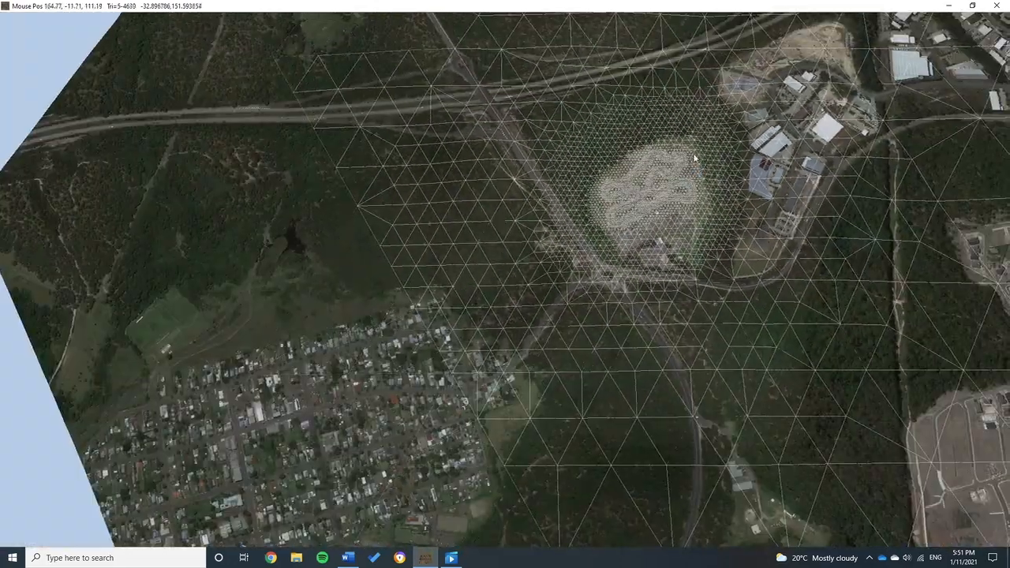
pyautogui.moveTo(705, 163); pyautogui.dragTo(733, 226)
pyautogui.scroll(-4, 342, 195)
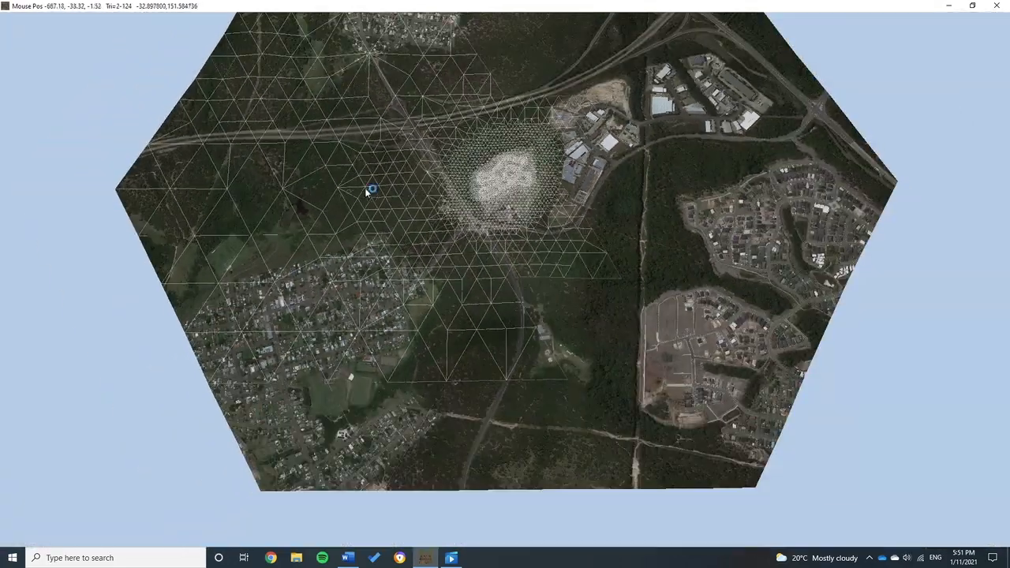
pyautogui.moveTo(359, 191); pyautogui.dragTo(400, 259)
pyautogui.scroll(-2, 401, 259)
pyautogui.scroll(8, 447, 254)
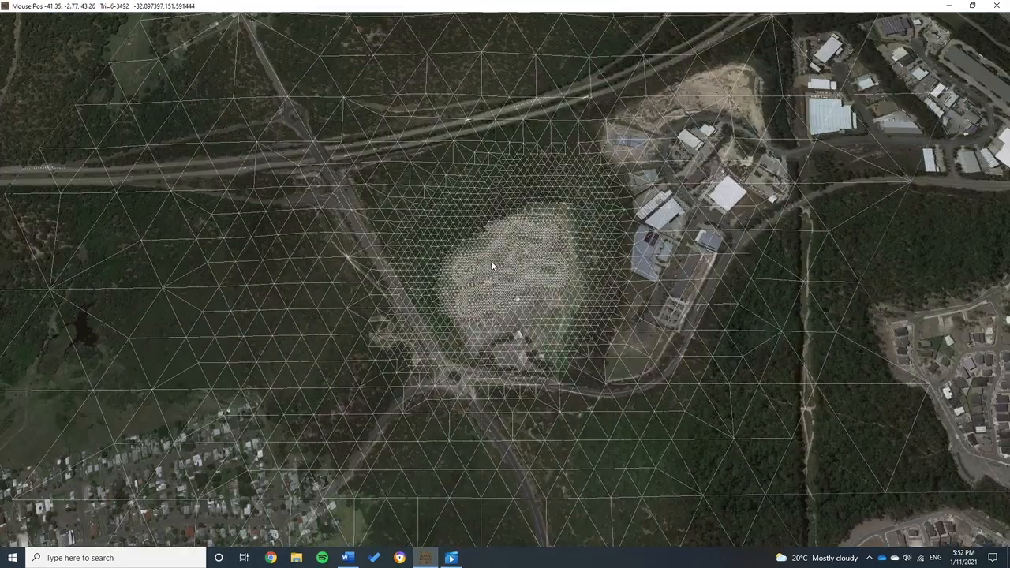
pyautogui.moveTo(514, 310); pyautogui.dragTo(603, 277)
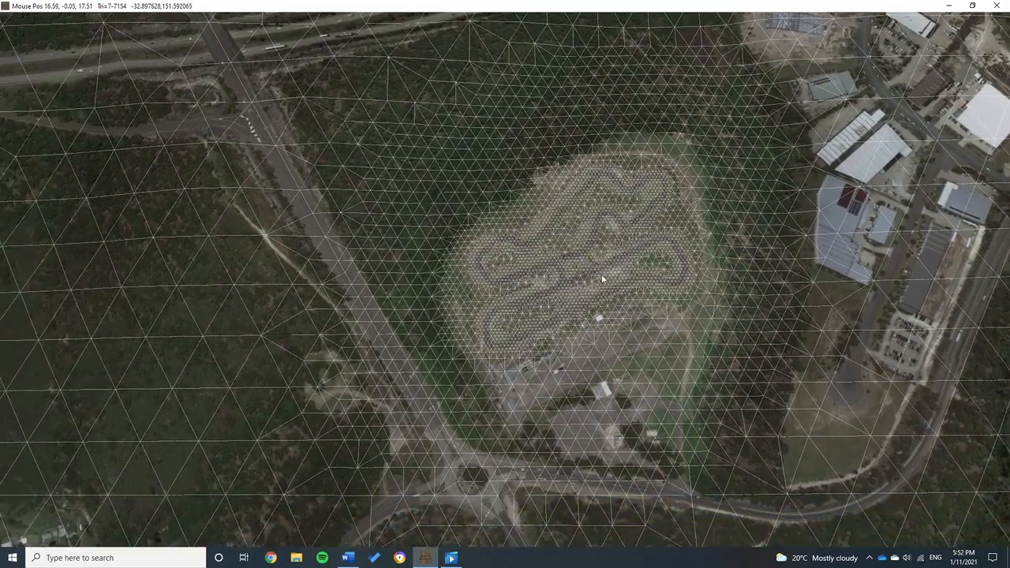
pyautogui.scroll(-8, 587, 214)
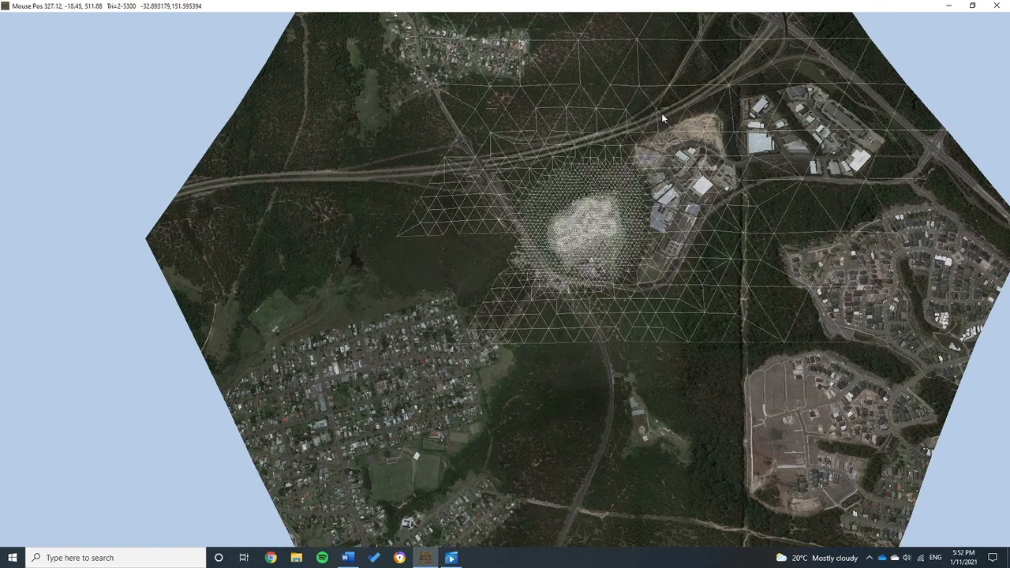
pyautogui.scroll(6, 577, 254)
pyautogui.scroll(-2, 584, 245)
pyautogui.scroll(3, 580, 288)
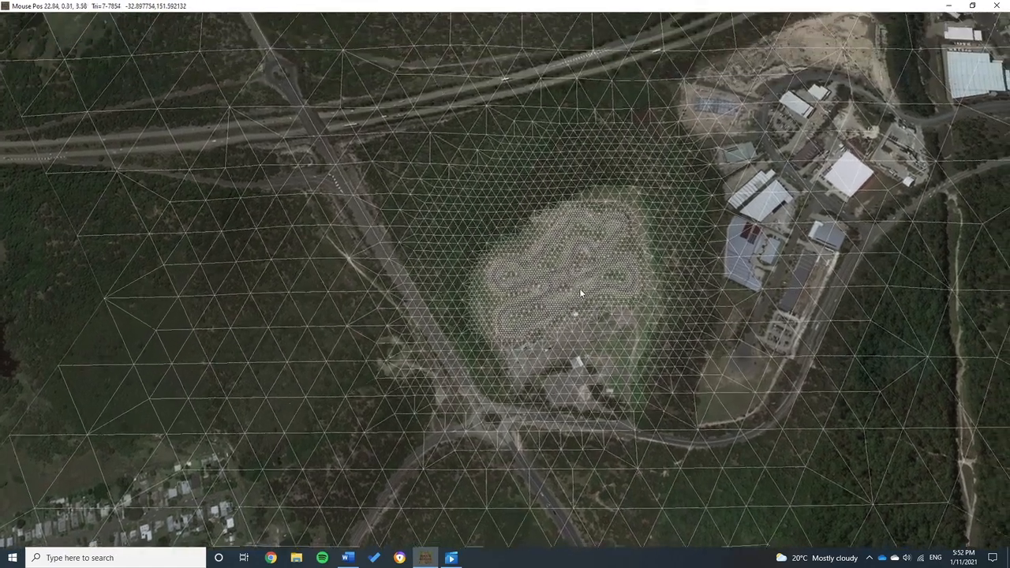
# Hide the wireframe and activate terrain texture painting to review the available ground textures
pyautogui.press('w')
pyautogui.moveTo(219, 35)
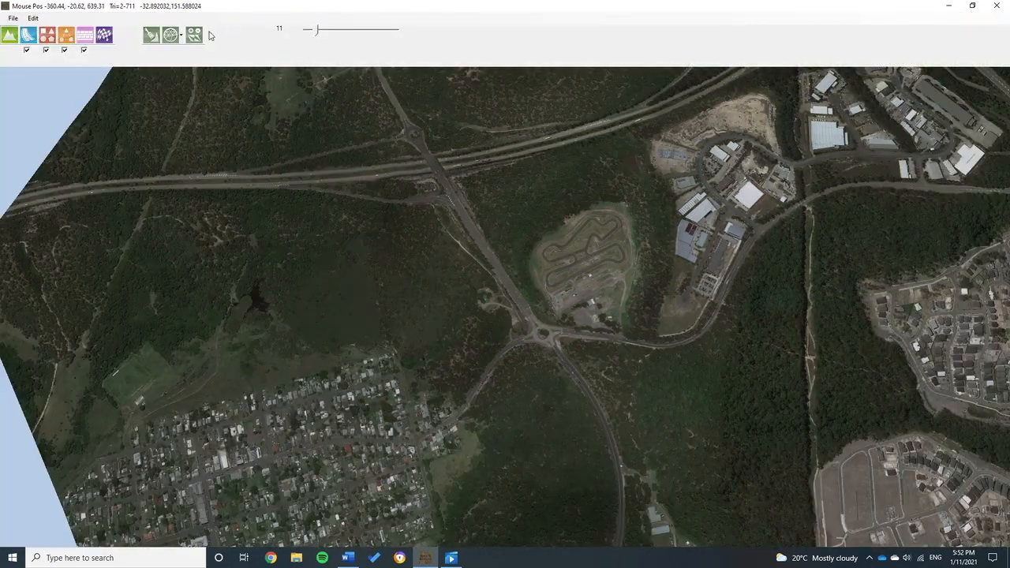
pyautogui.click(152, 34)
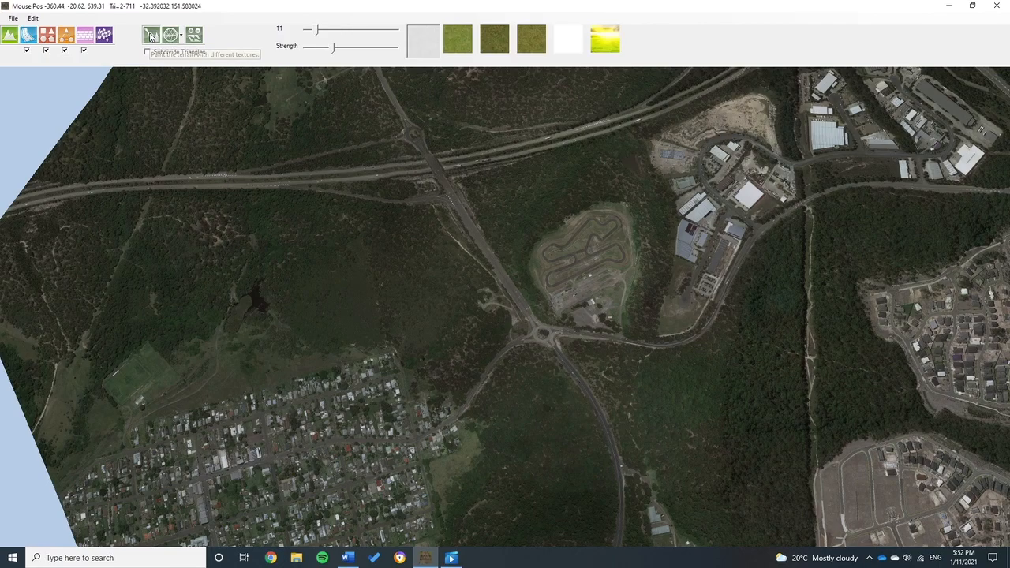
pyautogui.click(494, 38)
pyautogui.click(421, 42)
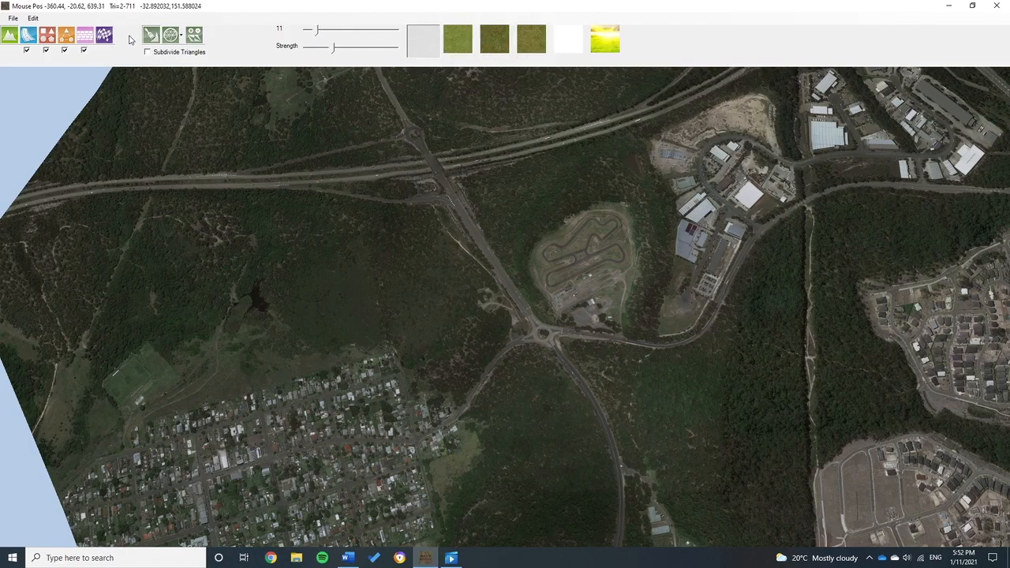
# Activate track creation with the Cardinal spline type, ready to lay road over the kart circuit
pyautogui.click(27, 37)
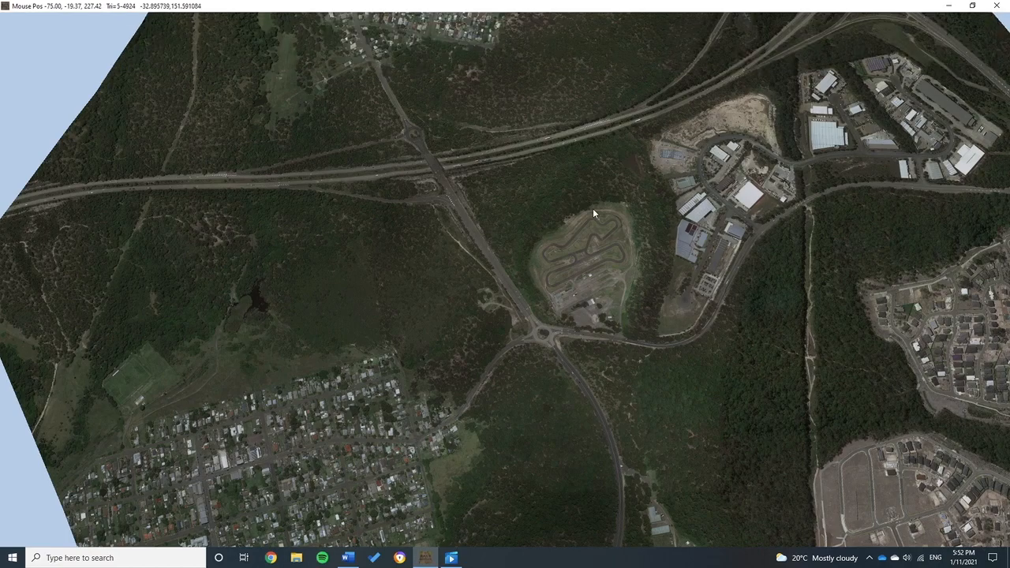
pyautogui.moveTo(684, 269); pyautogui.dragTo(653, 339, button='right')
pyautogui.scroll(4, 579, 331)
pyautogui.moveTo(542, 322); pyautogui.dragTo(455, 298, button='middle')
pyautogui.moveTo(89, 33)
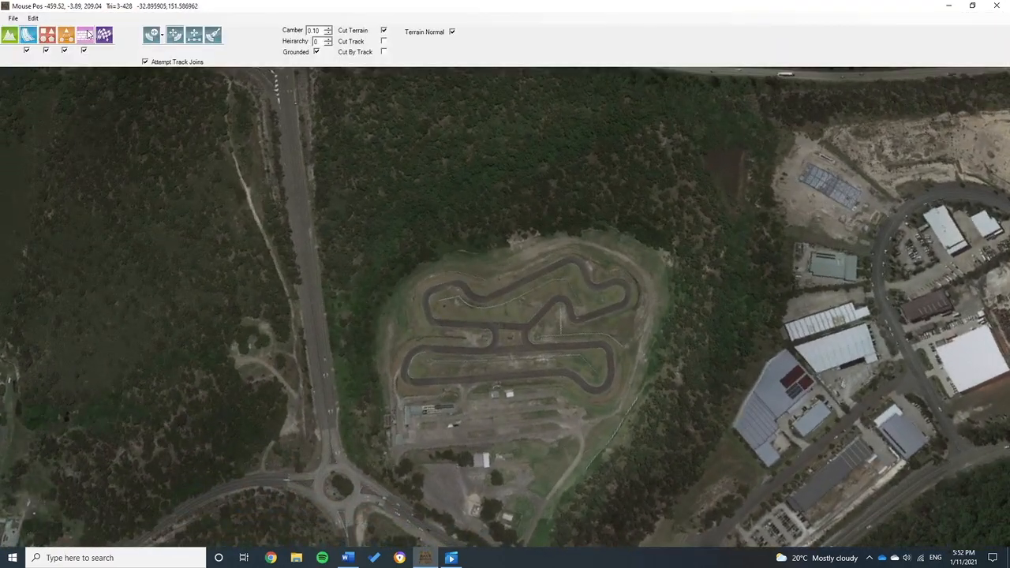
pyautogui.click(163, 36)
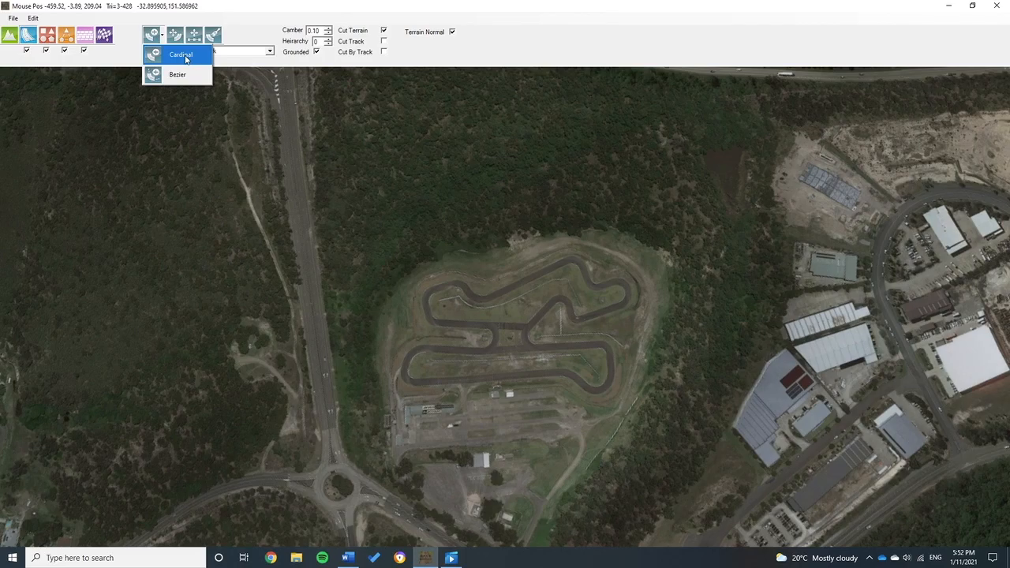
pyautogui.click(186, 52)
pyautogui.click(151, 34)
pyautogui.click(168, 54)
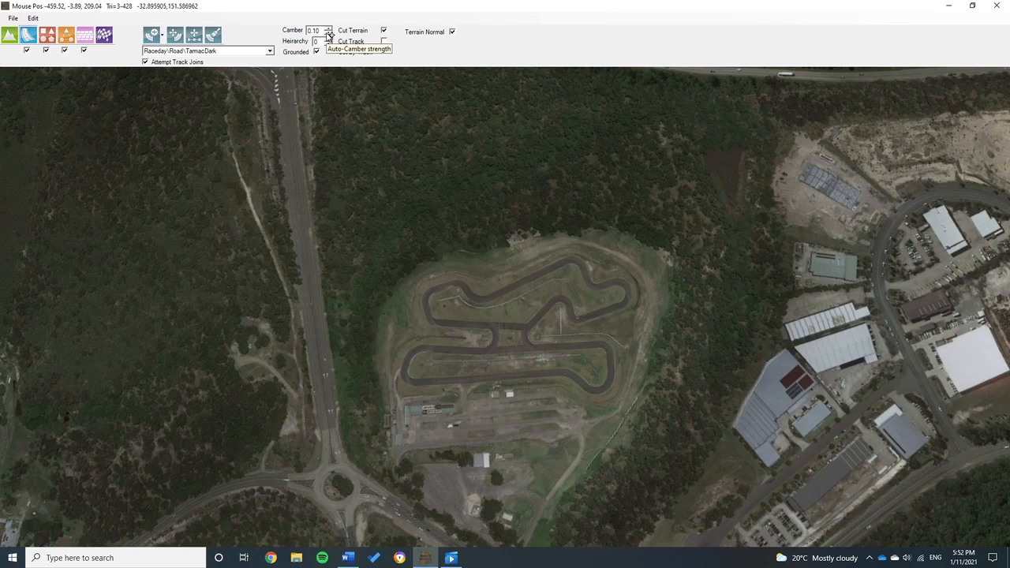
# Lay the track from the middle of the southern straight, with a first segment of about 85, westward and around the western hairpin
pyautogui.scroll(5, 523, 390)
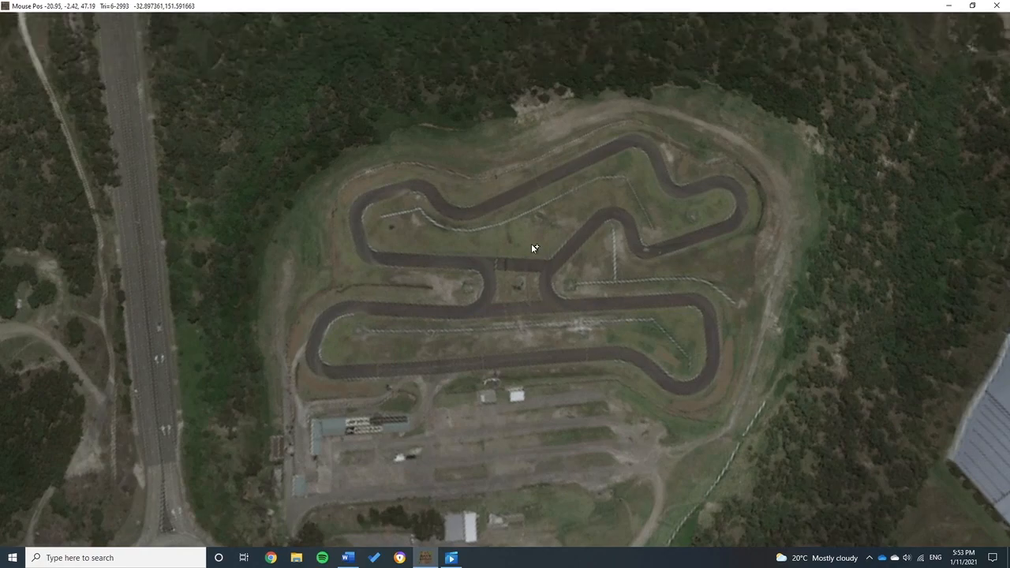
pyautogui.scroll(3, 624, 288)
pyautogui.moveTo(386, 8)
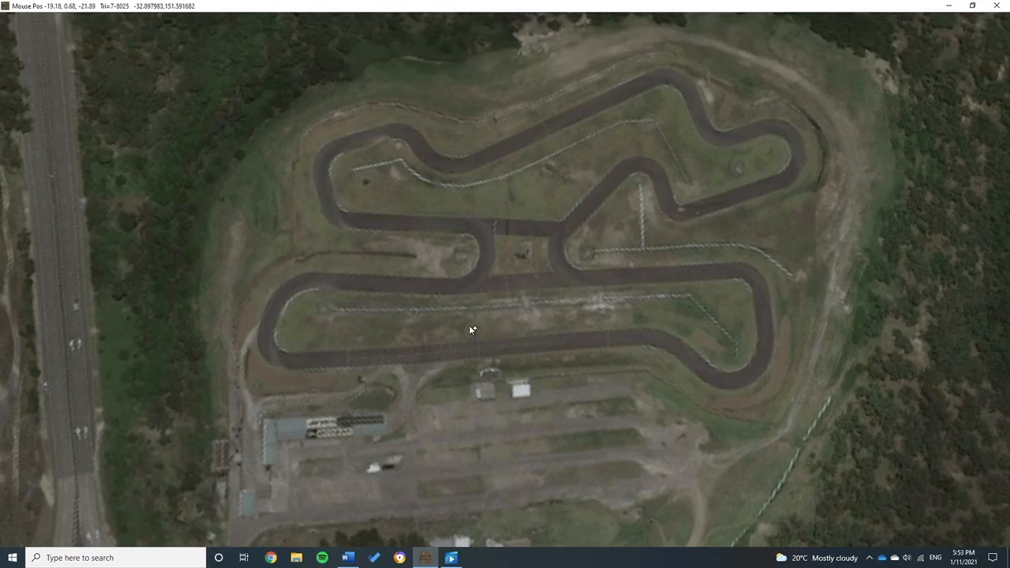
pyautogui.scroll(5, 543, 284)
pyautogui.moveTo(530, 322)
pyautogui.mouseDown(button='middle')
pyautogui.moveTo(501, 330)
pyautogui.moveTo(525, 322)
pyautogui.mouseUp(button='middle')
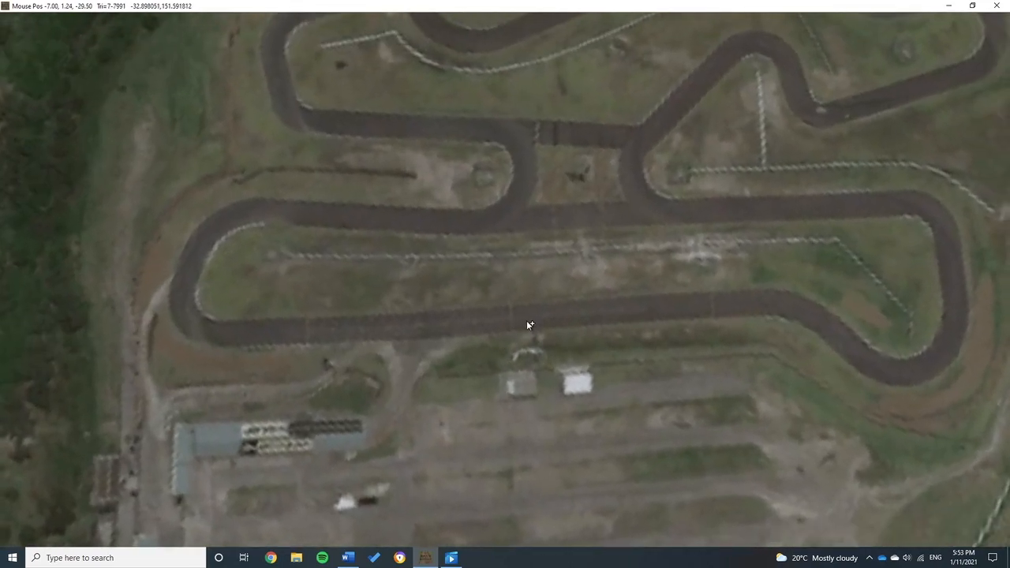
pyautogui.moveTo(536, 315); pyautogui.dragTo(243, 332)
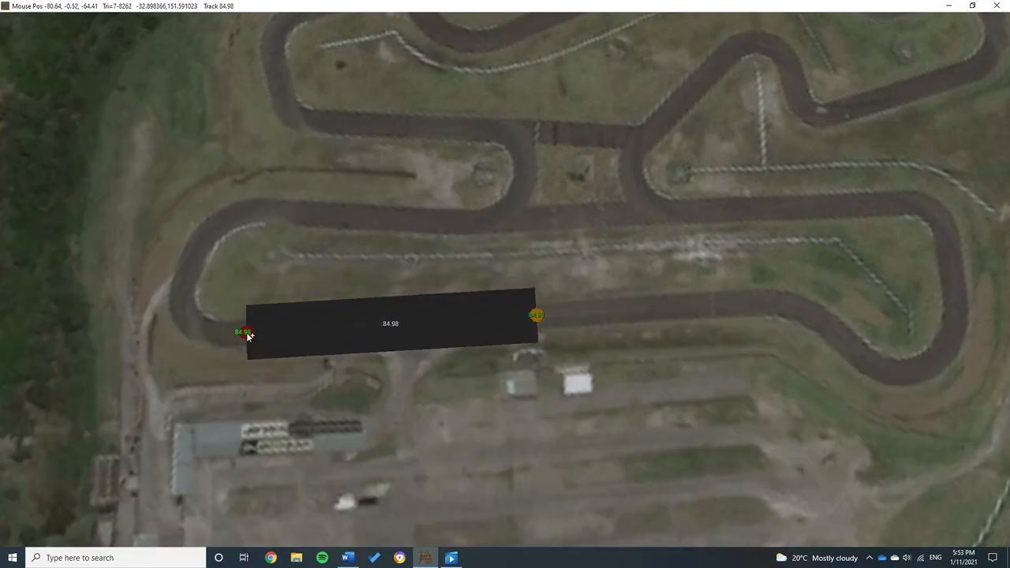
pyautogui.click(184, 312)
pyautogui.click(193, 255)
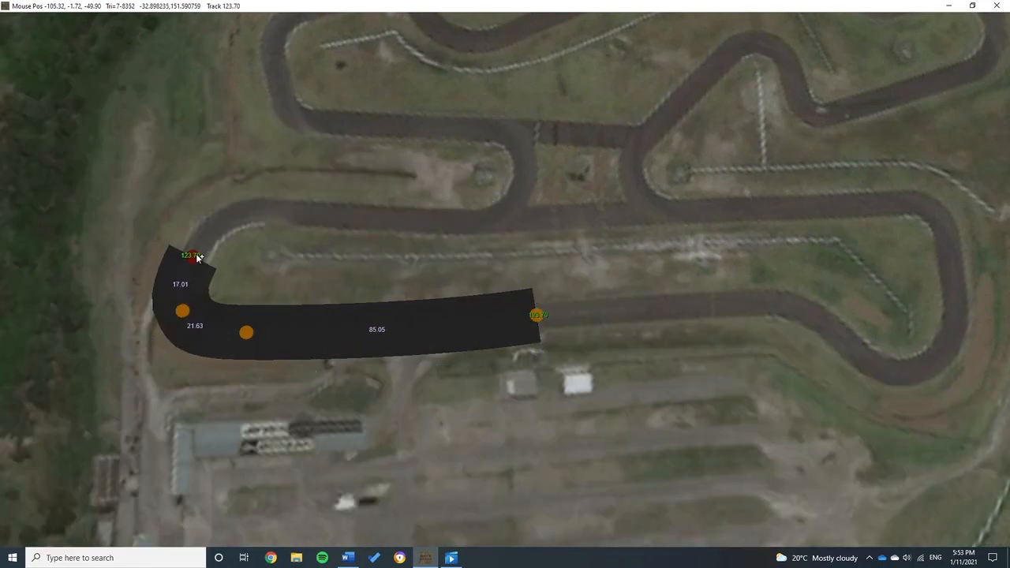
pyautogui.click(231, 221)
pyautogui.click(312, 211)
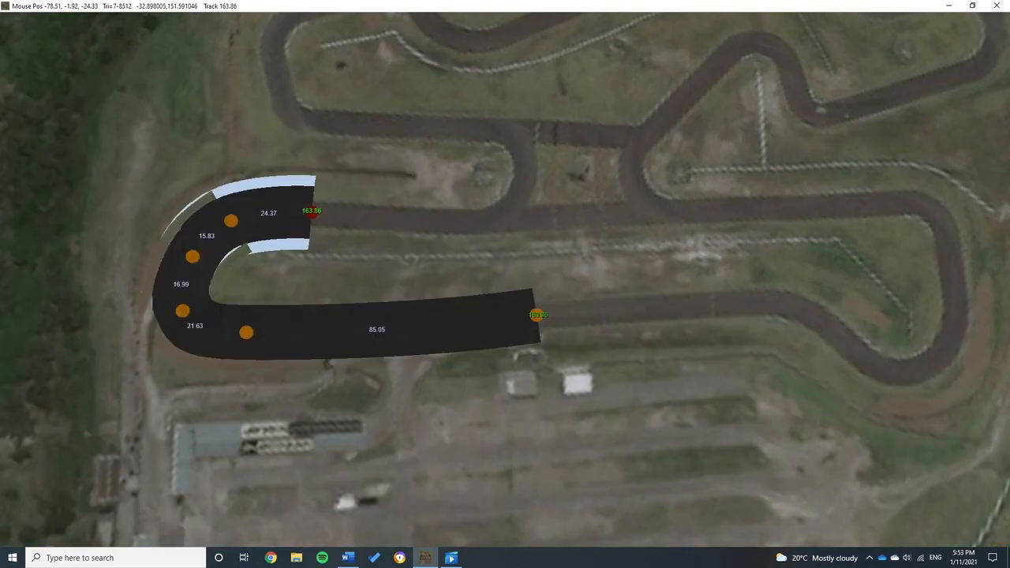
# Extend the track east to the central hairpin, around it, and back west along the upper parallel straight
pyautogui.click(427, 222)
pyautogui.click(474, 219)
pyautogui.click(527, 188)
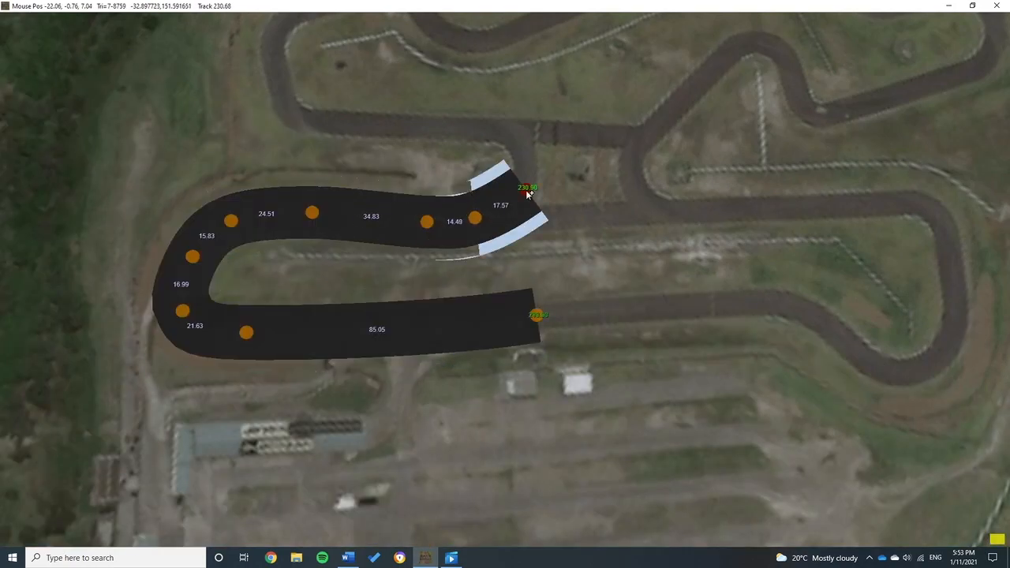
pyautogui.click(524, 214)
pyautogui.click(492, 186)
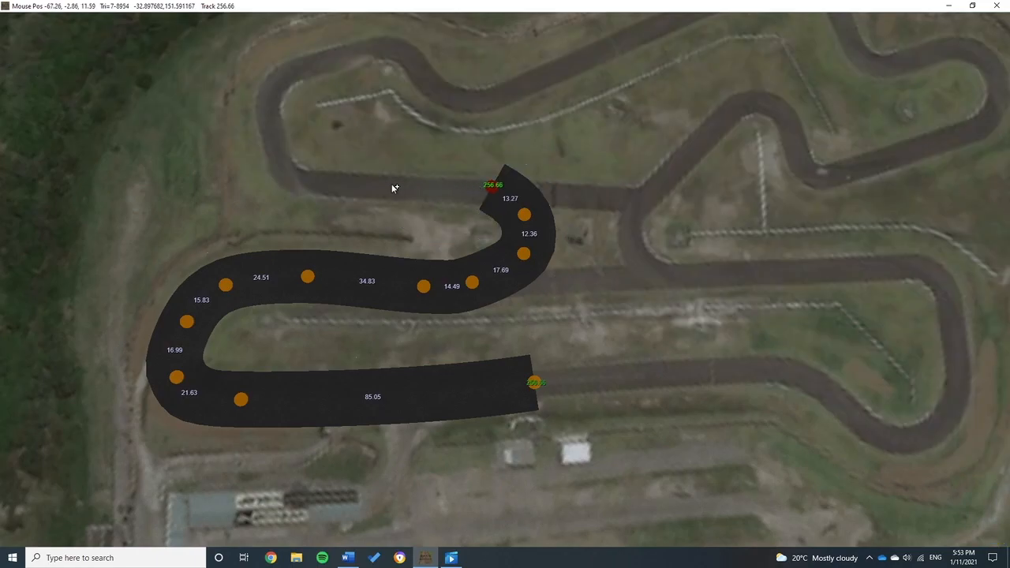
pyautogui.click(395, 188)
pyautogui.click(396, 198)
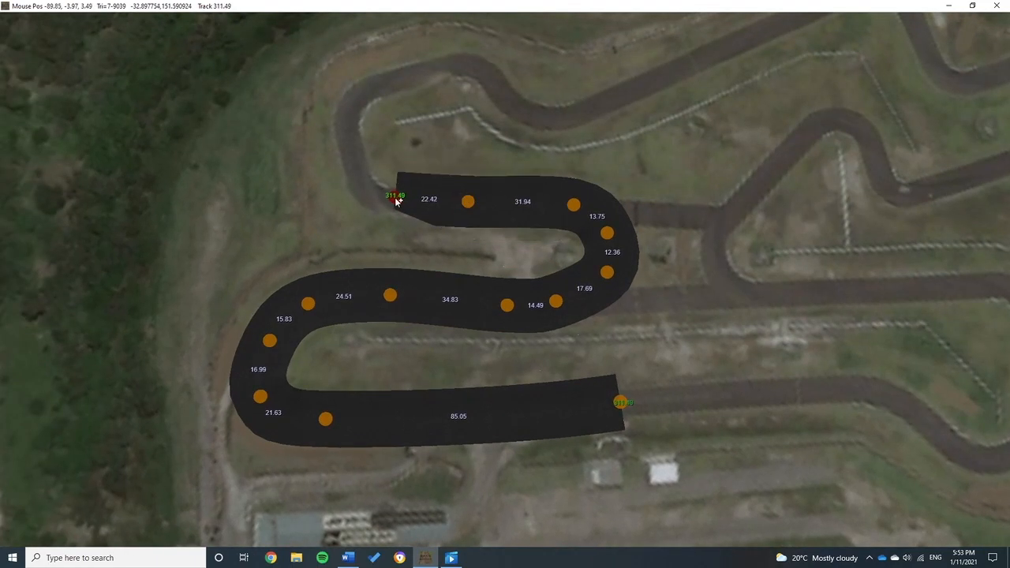
# Continue the track around the northwestern corner and through the following dip onto the northern diagonal straight
pyautogui.click(347, 136)
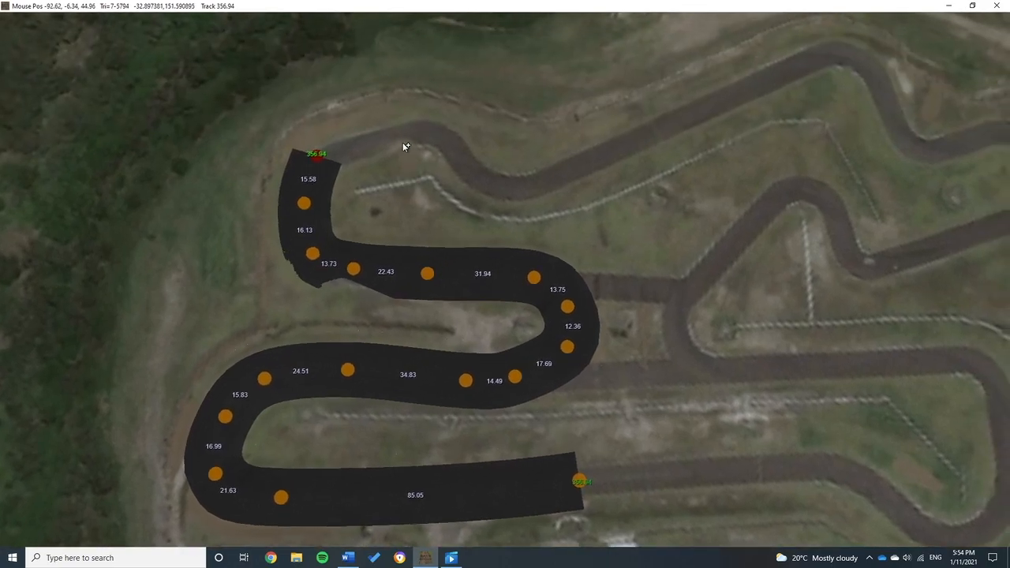
pyautogui.click(402, 144)
pyautogui.click(451, 144)
pyautogui.click(480, 174)
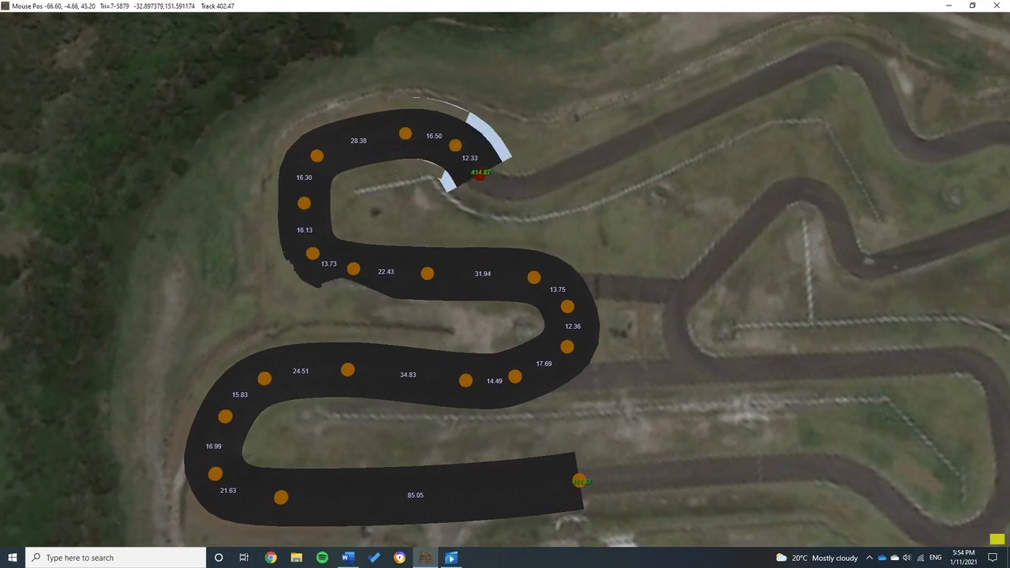
pyautogui.click(521, 187)
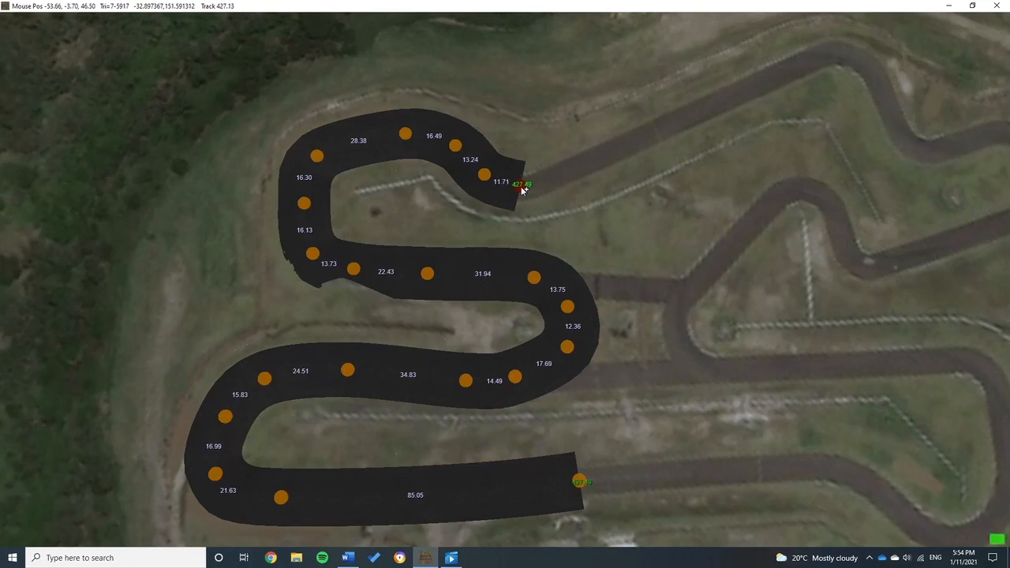
pyautogui.click(610, 156)
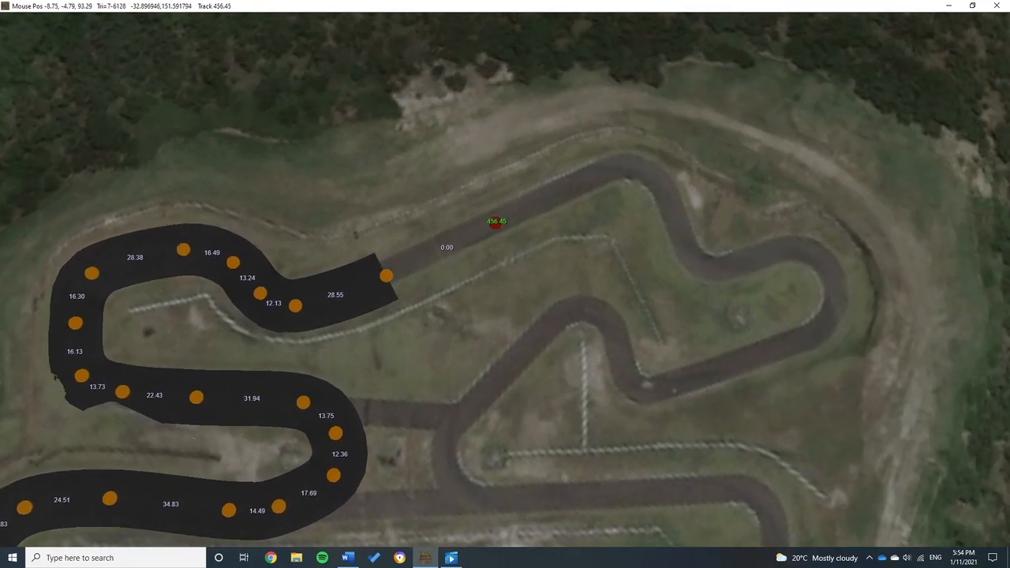
# Continue the track along the northern diagonal straight, over its top corner and down into the next bend
pyautogui.click(496, 222)
pyautogui.click(590, 177)
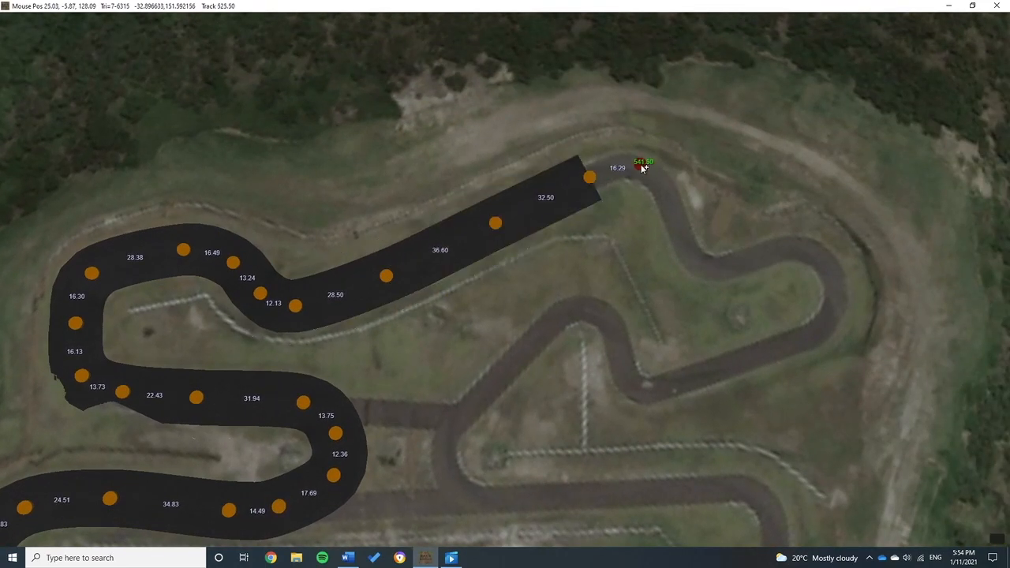
pyautogui.click(641, 164)
pyautogui.click(667, 192)
pyautogui.click(683, 242)
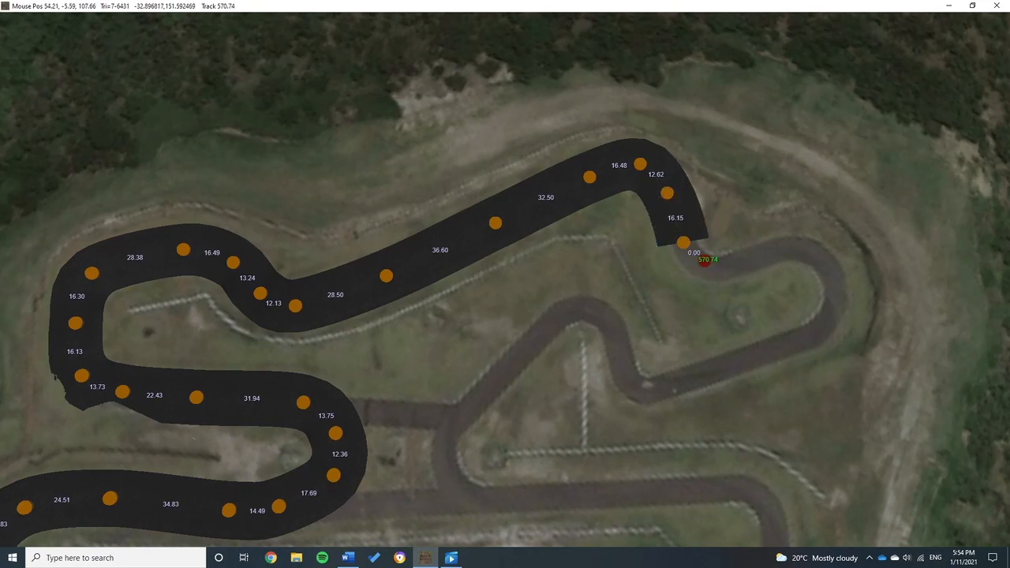
pyautogui.click(704, 261)
pyautogui.click(746, 263)
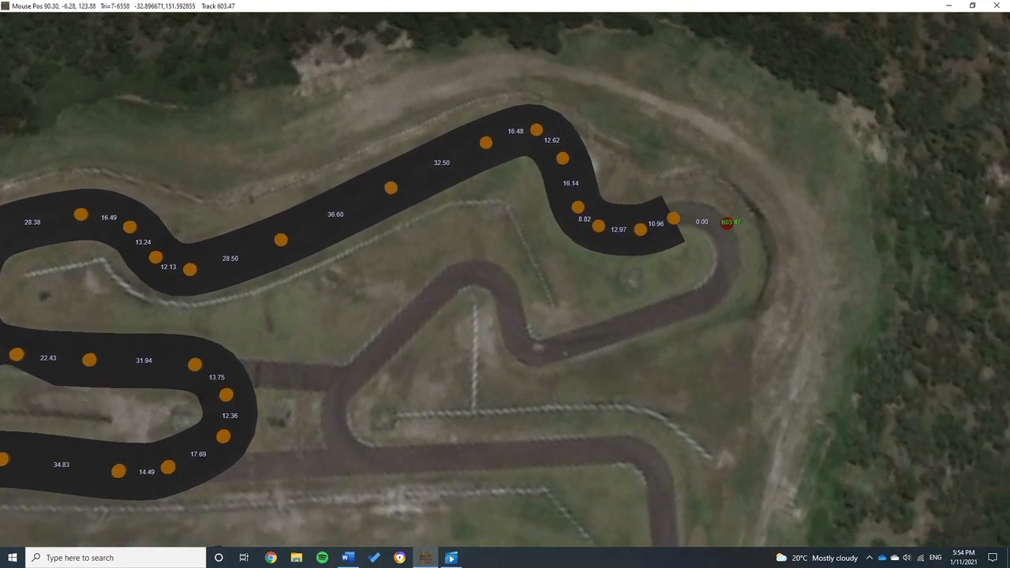
# Continue the track around the northeastern hairpin and back southwest along the short inner straight
pyautogui.click(673, 218)
pyautogui.click(727, 224)
pyautogui.click(736, 251)
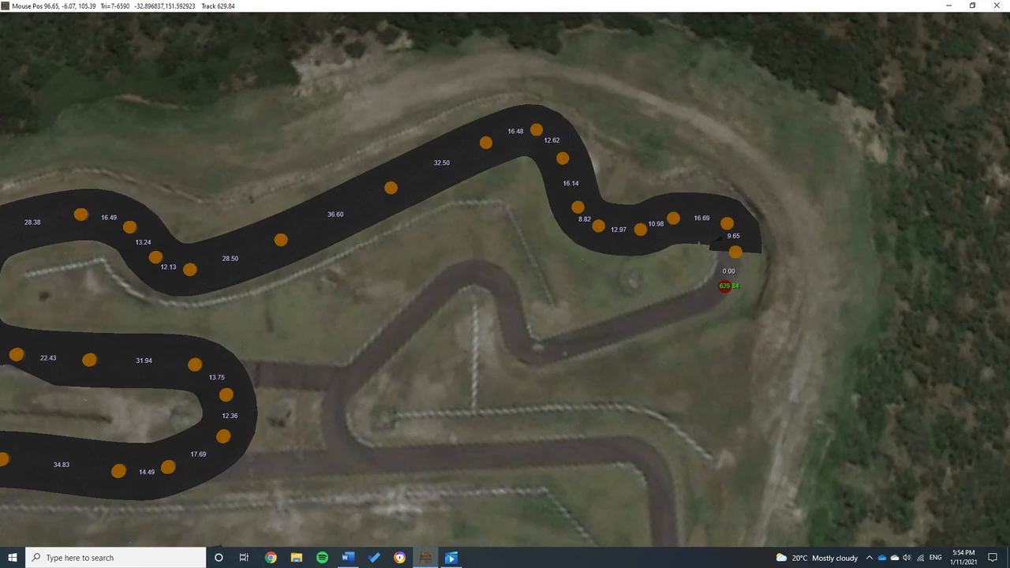
pyautogui.click(726, 286)
pyautogui.click(689, 311)
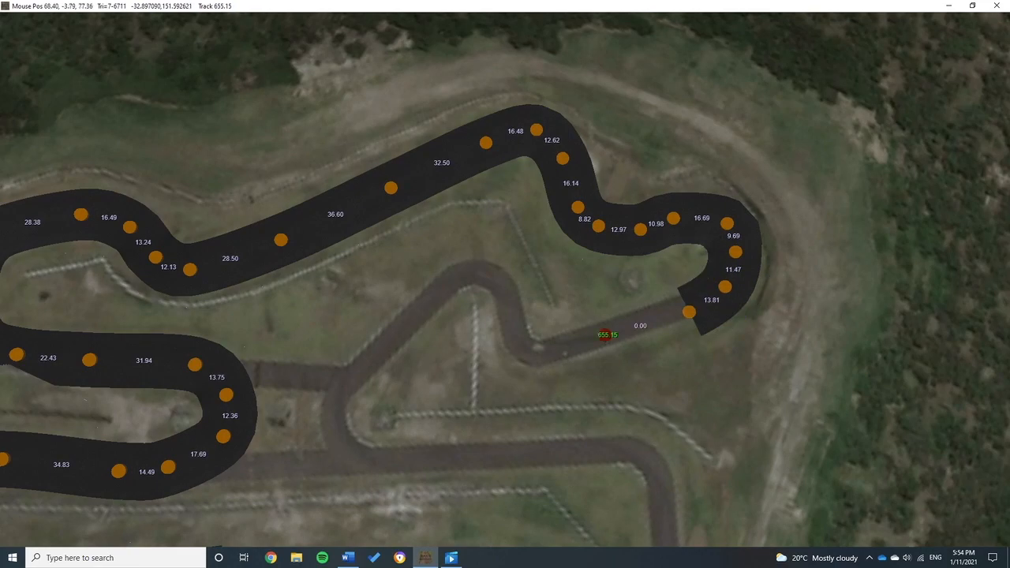
pyautogui.click(604, 335)
pyautogui.click(543, 353)
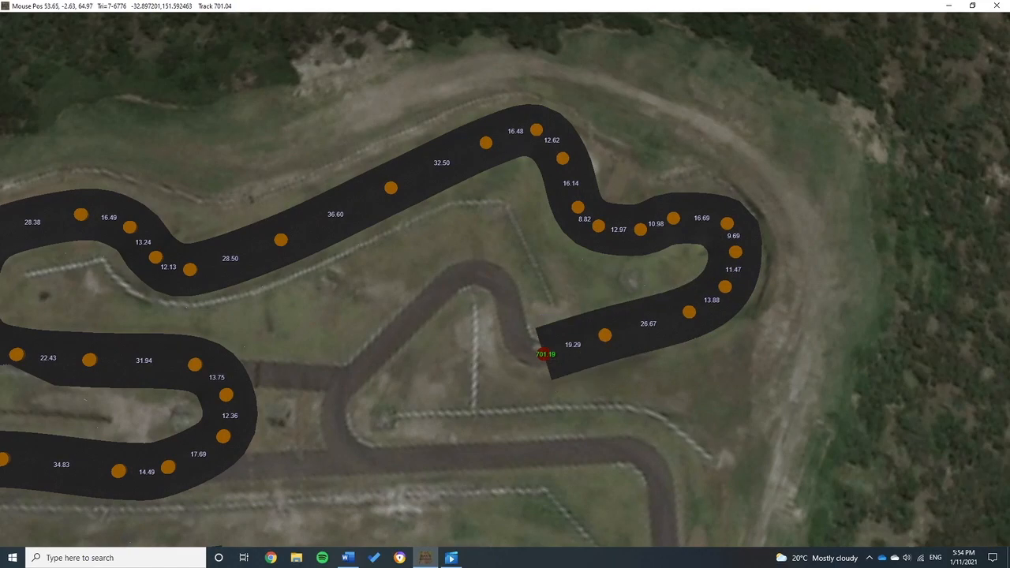
# Continue the track around the inner peak corner, down the diagonal and into the tight bend at the circuit's centre
pyautogui.click(515, 348)
pyautogui.click(504, 309)
pyautogui.click(501, 276)
pyautogui.click(474, 268)
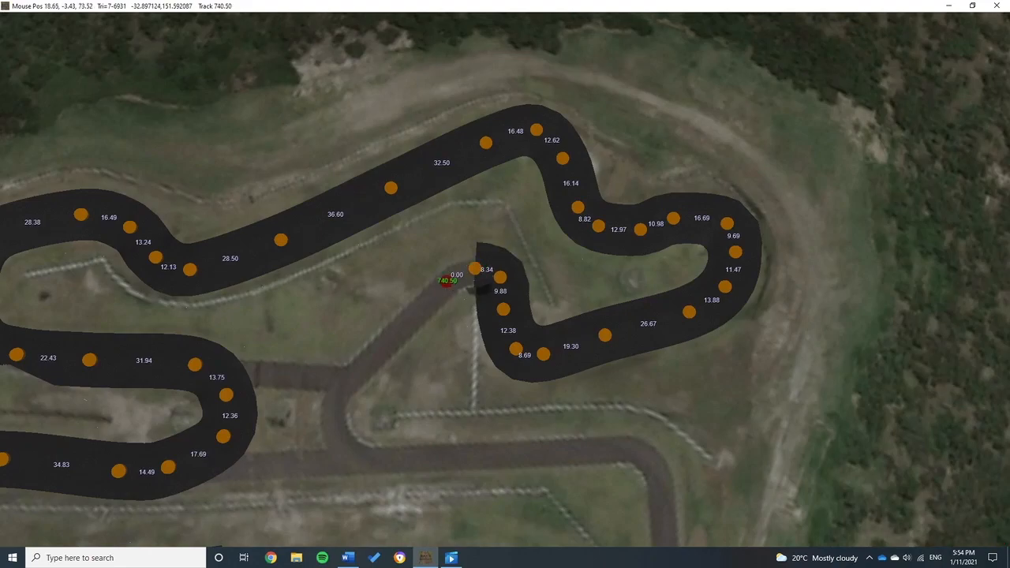
pyautogui.click(388, 336)
pyautogui.moveTo(394, 350); pyautogui.dragTo(466, 281, button='middle')
pyautogui.click(430, 298)
pyautogui.click(424, 325)
pyautogui.click(444, 348)
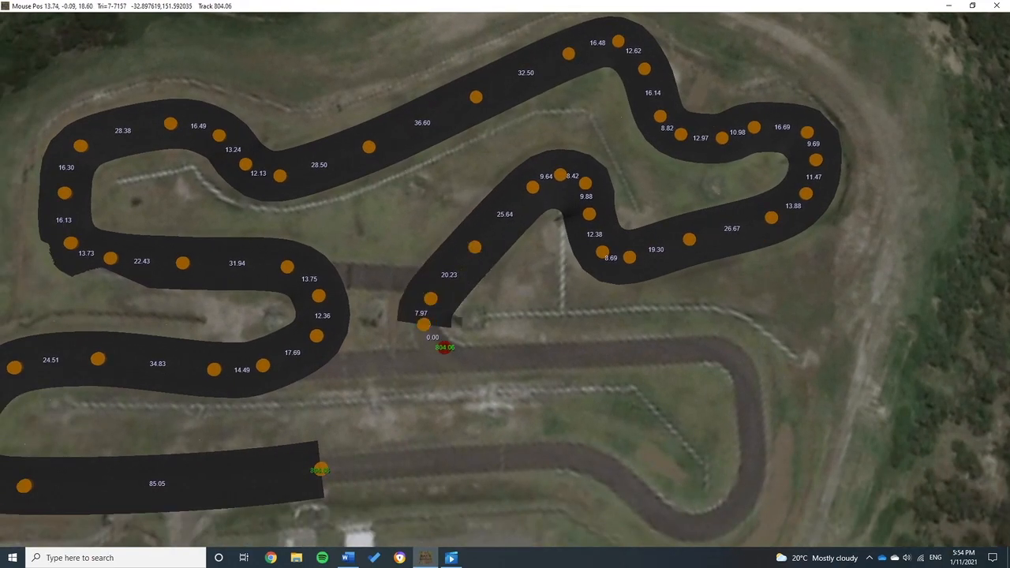
# Continue the track out of the central bend, east along the straight and around the eastern corner
pyautogui.click(445, 347)
pyautogui.click(517, 364)
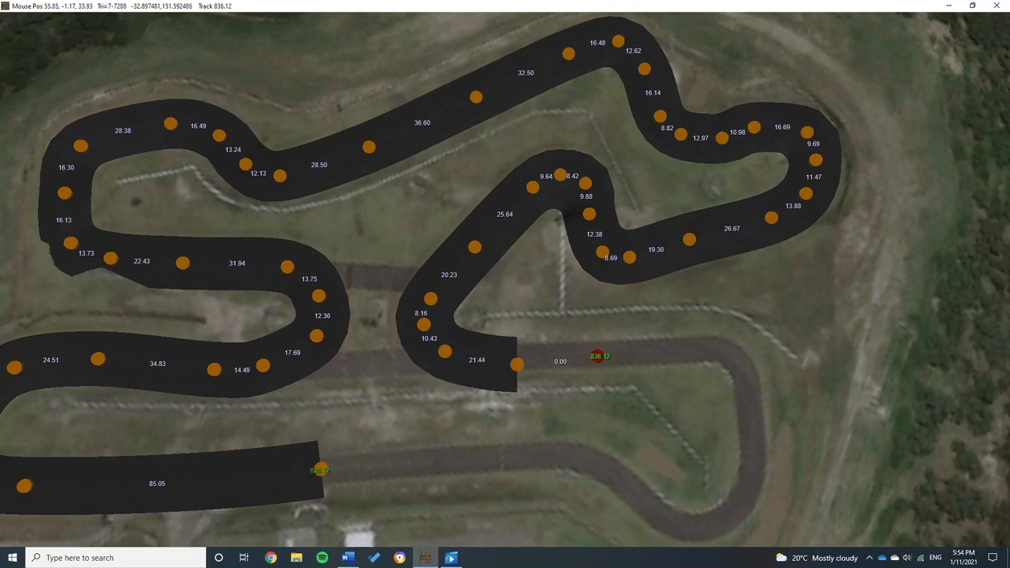
pyautogui.click(598, 356)
pyautogui.click(700, 353)
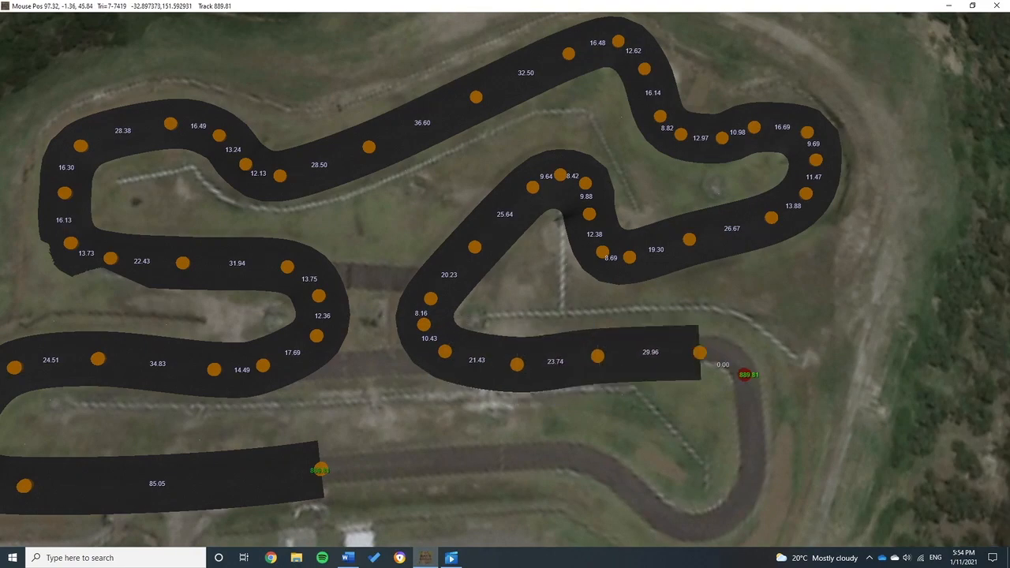
pyautogui.click(746, 375)
pyautogui.click(758, 432)
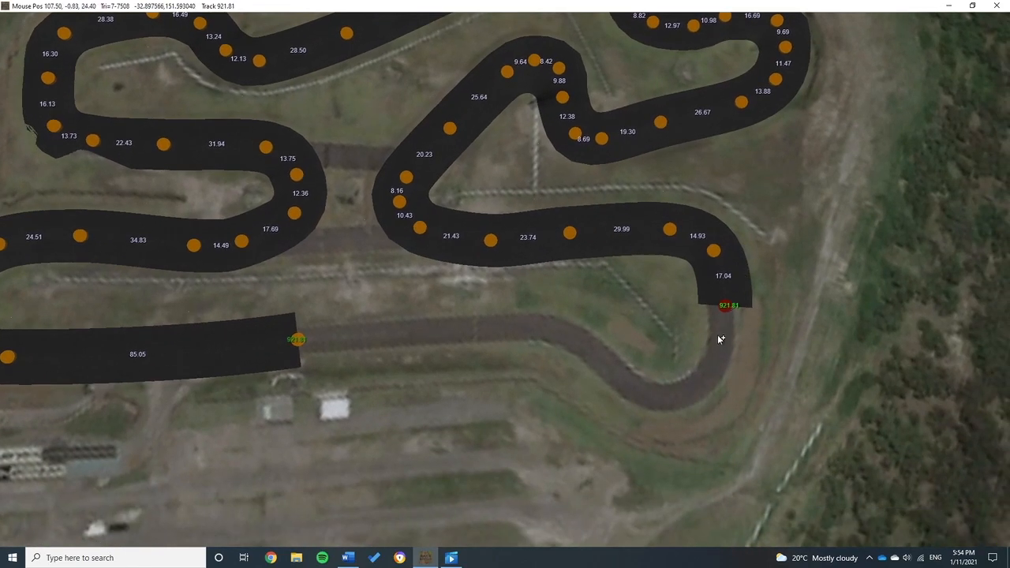
# Continue the track around the southeastern hairpin, up to the bend leading onto the southern straight
pyautogui.click(723, 353)
pyautogui.click(692, 392)
pyautogui.click(655, 397)
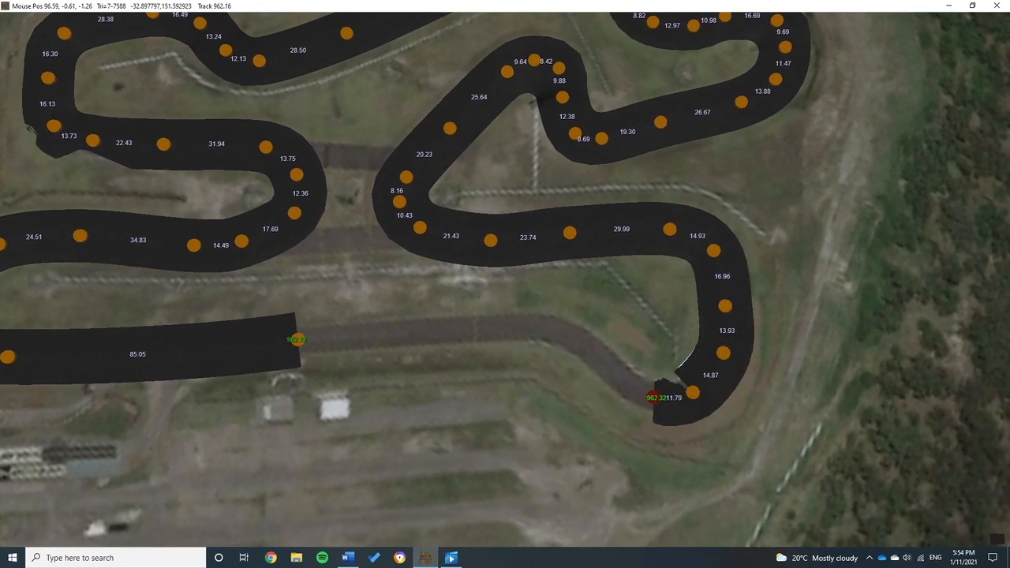
pyautogui.click(608, 375)
pyautogui.click(582, 350)
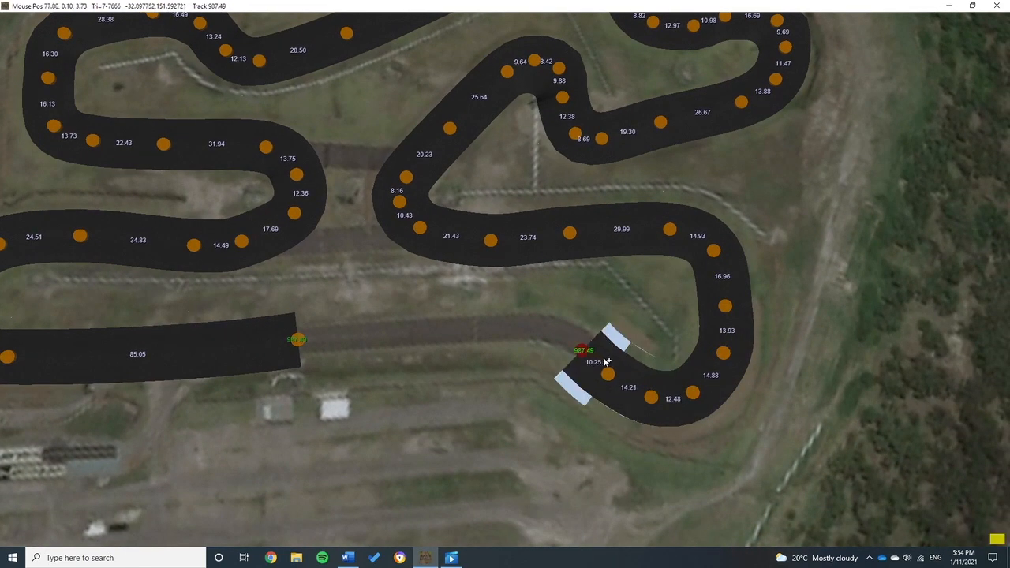
# Close the circuit with a new track section along the southern straight, running west from the southeastern bend to the open track end
pyautogui.moveTo(601, 311); pyautogui.dragTo(669, 324, button='right')
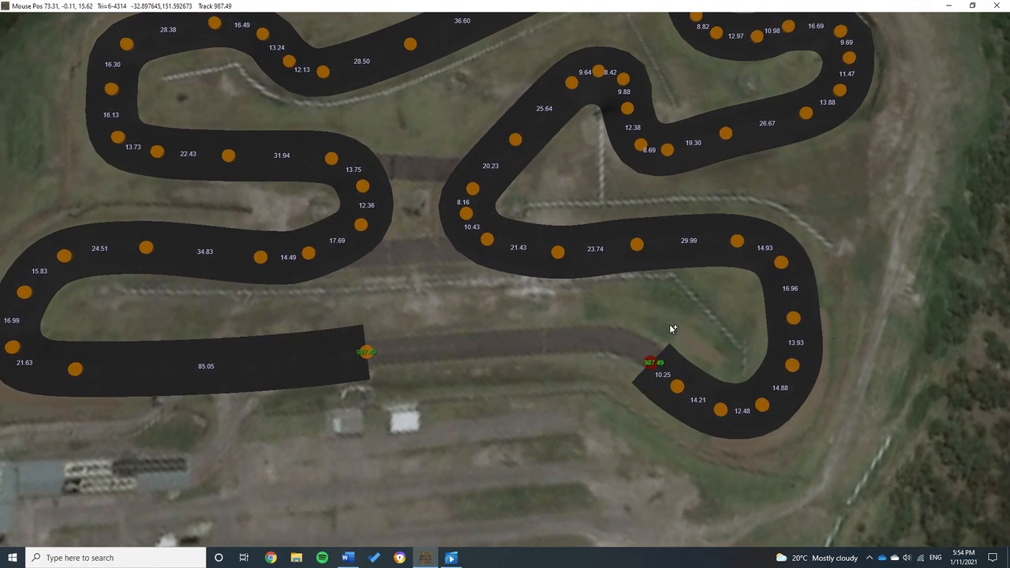
pyautogui.moveTo(487, 166); pyautogui.dragTo(424, 228, button='right')
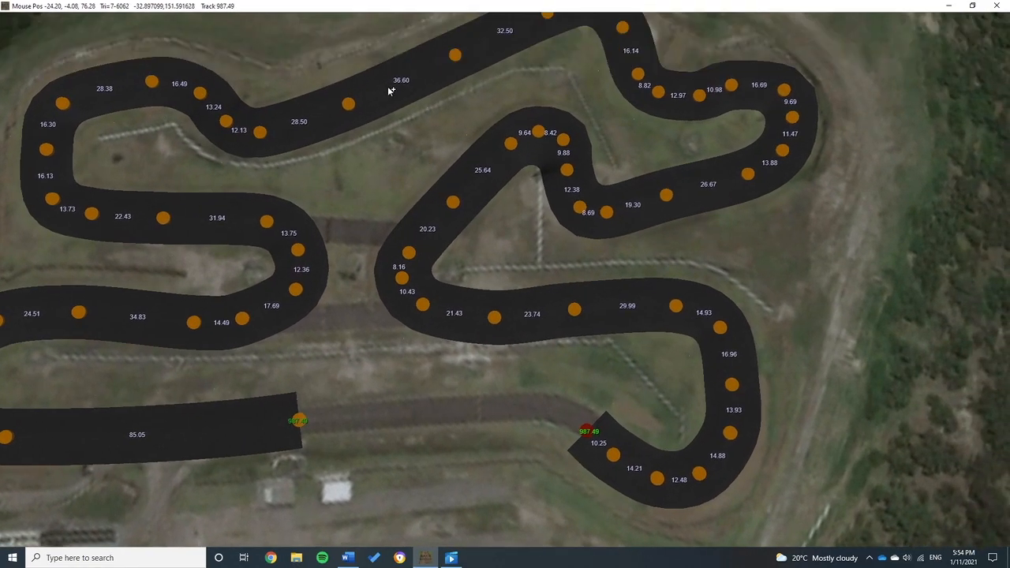
pyautogui.moveTo(400, 112); pyautogui.dragTo(352, 62, button='right')
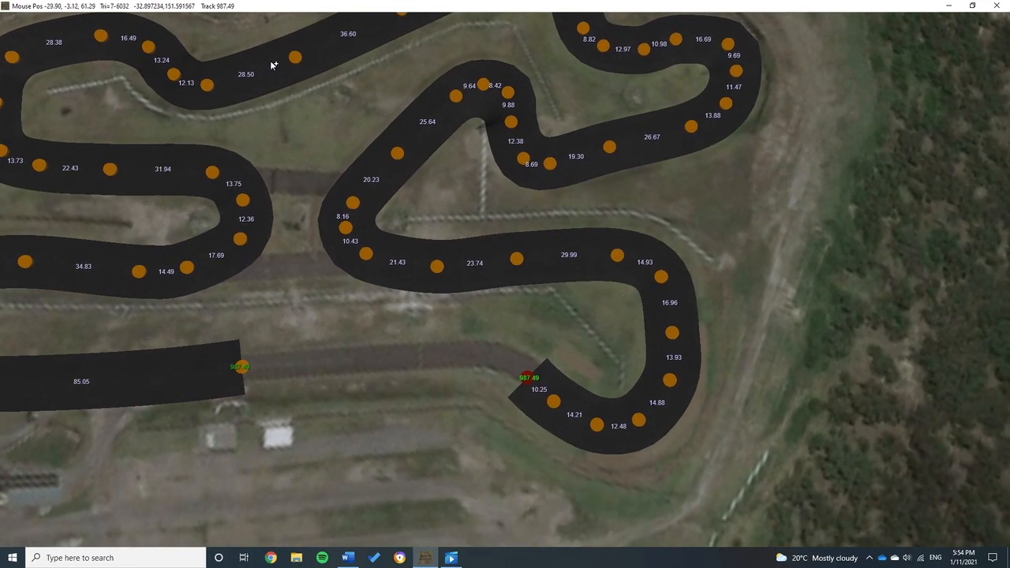
pyautogui.moveTo(184, 36)
pyautogui.click(160, 37)
pyautogui.click(158, 40)
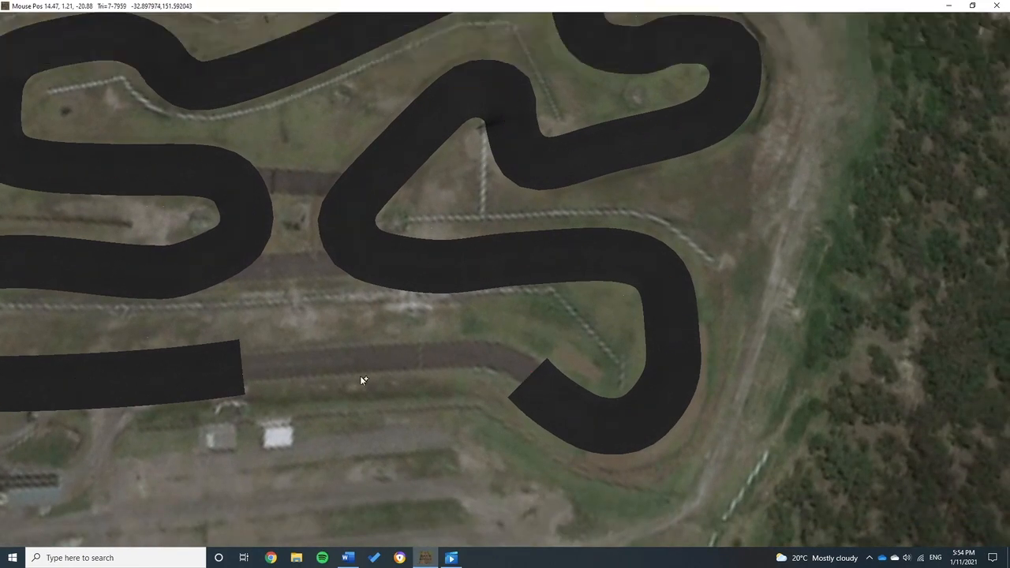
pyautogui.click(540, 390)
pyautogui.click(482, 353)
pyautogui.click(376, 360)
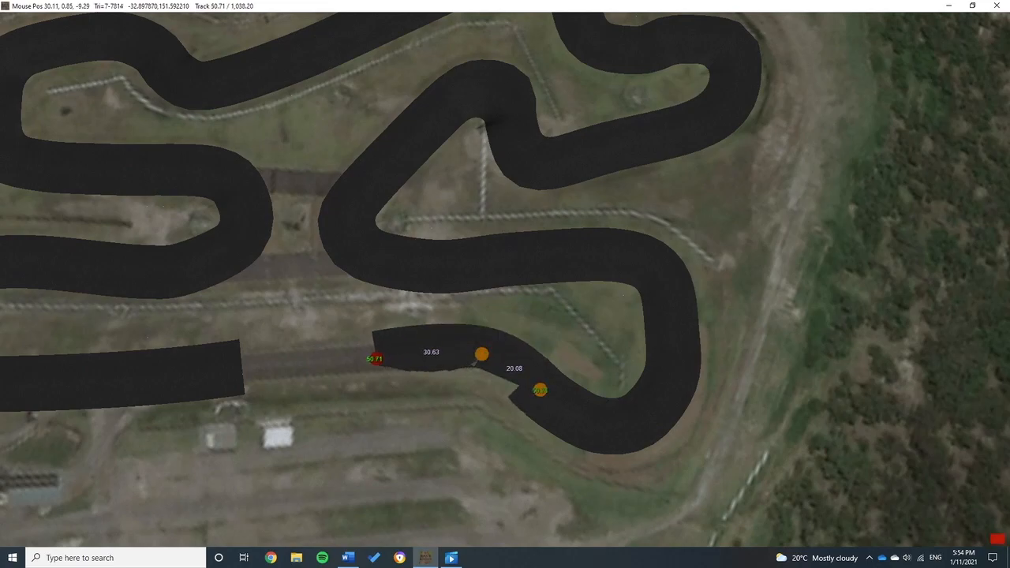
pyautogui.click(240, 365)
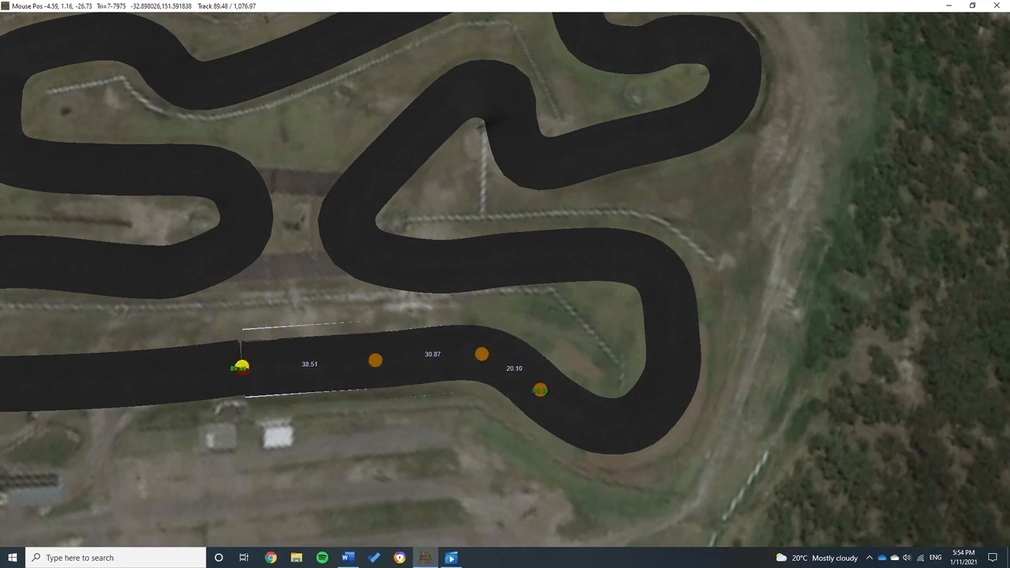
pyautogui.moveTo(241, 365); pyautogui.dragTo(238, 366)
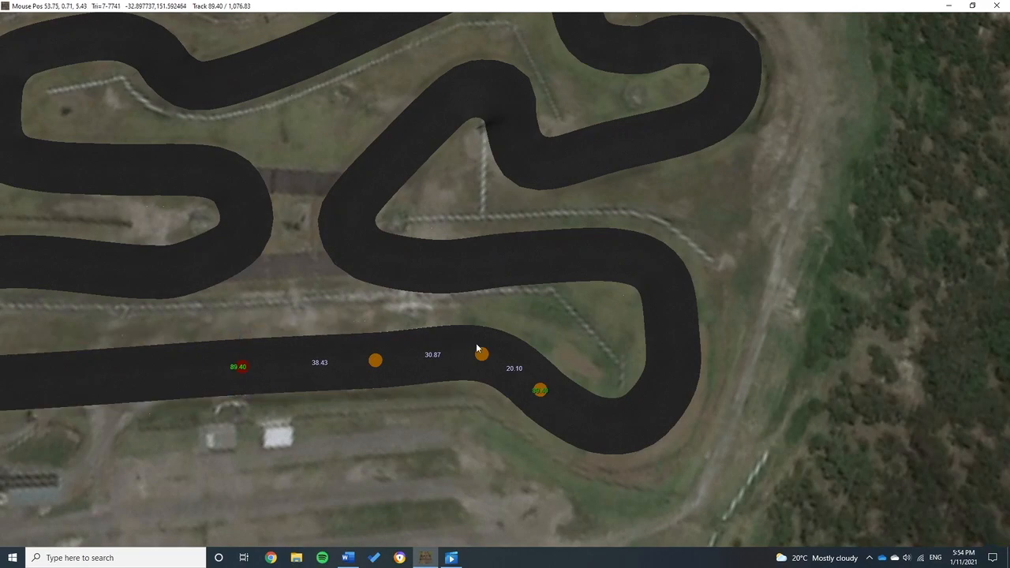
# Shift the closing section's bend node and its eastern end node to smooth the join with the southeastern corner
pyautogui.moveTo(182, 17)
pyautogui.moveTo(535, 371); pyautogui.dragTo(571, 347, button='middle')
pyautogui.scroll(2, 571, 347)
pyautogui.moveTo(501, 321); pyautogui.dragTo(496, 329)
pyautogui.moveTo(590, 382); pyautogui.dragTo(571, 360)
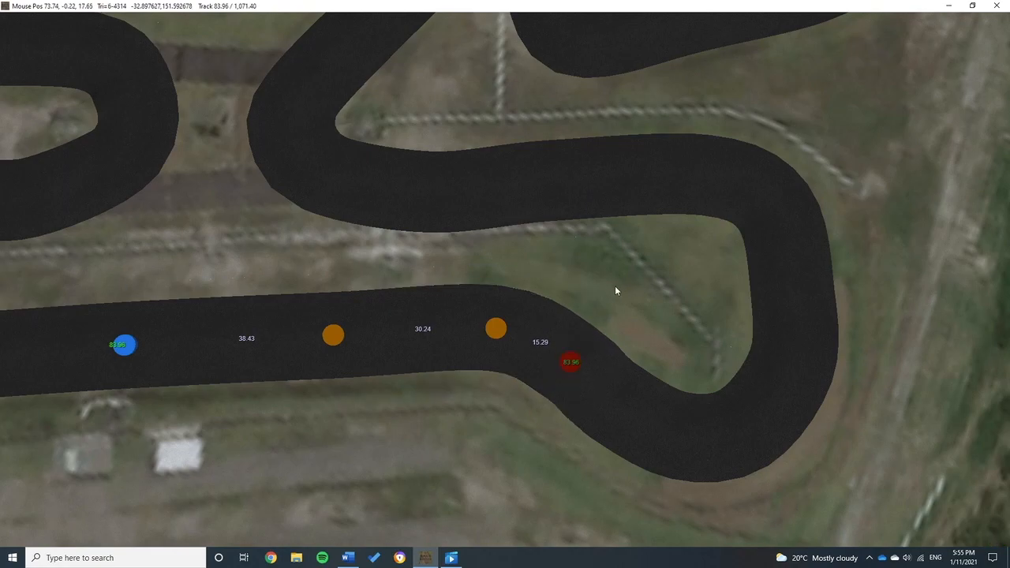
pyautogui.scroll(-3, 467, 248)
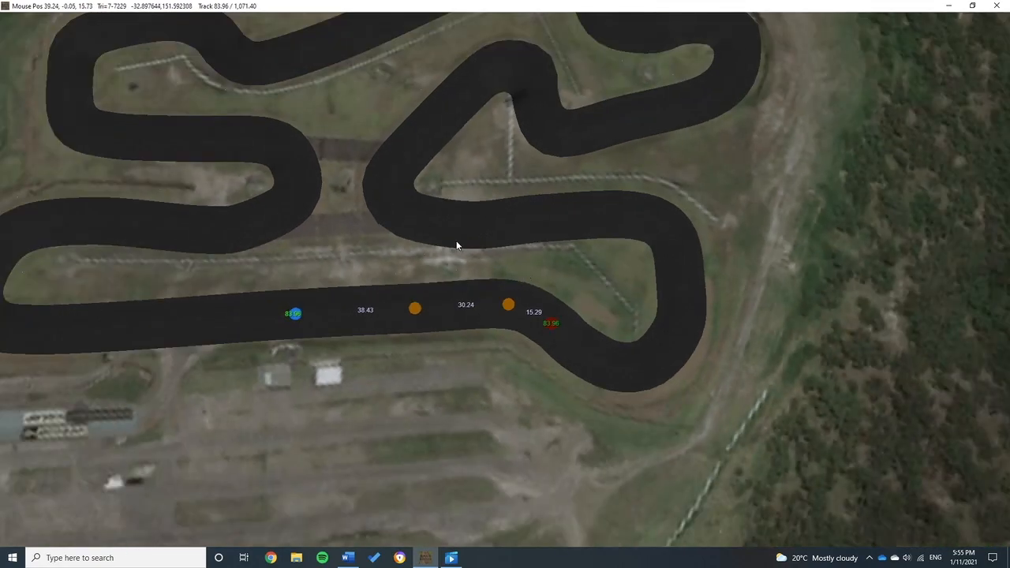
pyautogui.scroll(-3, 575, 298)
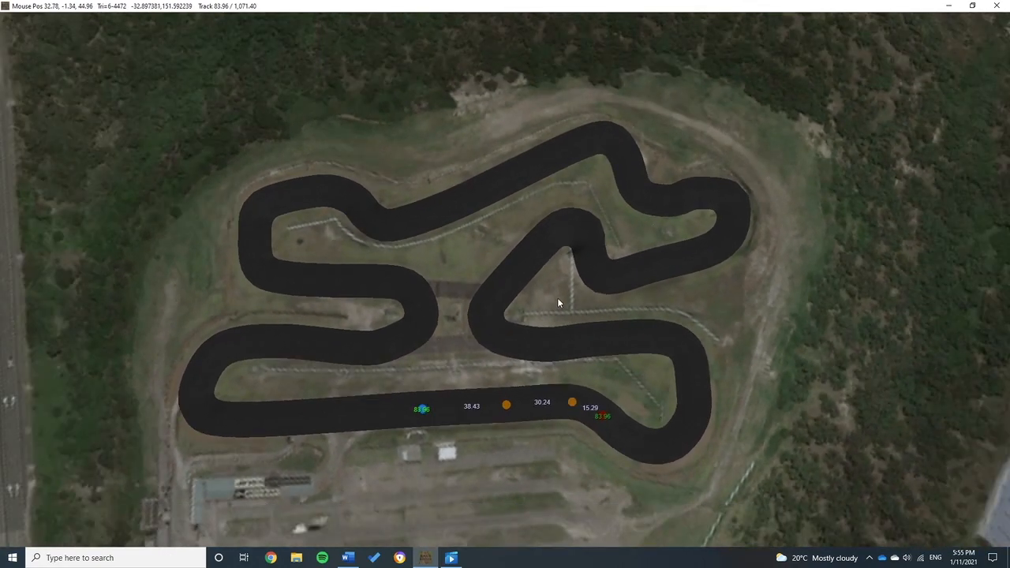
# Select the main track and delete one of the crowded nodes at the top of the inner peak corner
pyautogui.scroll(6, 445, 305)
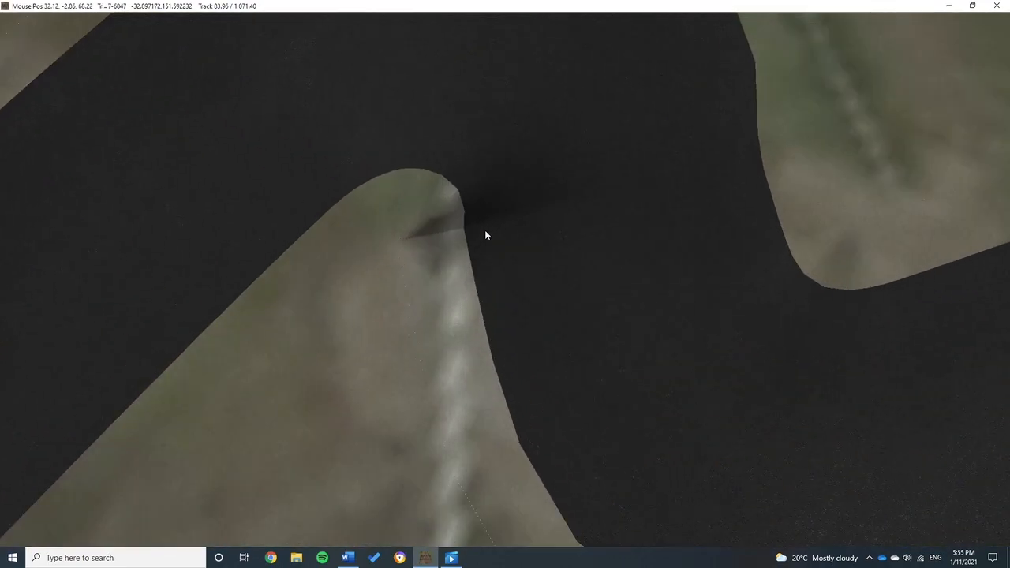
pyautogui.click(536, 177)
pyautogui.moveTo(530, 164); pyautogui.dragTo(516, 387, button='middle')
pyautogui.scroll(3, 516, 387)
pyautogui.moveTo(454, 278); pyautogui.dragTo(415, 323, button='middle')
pyautogui.scroll(-5, 474, 340)
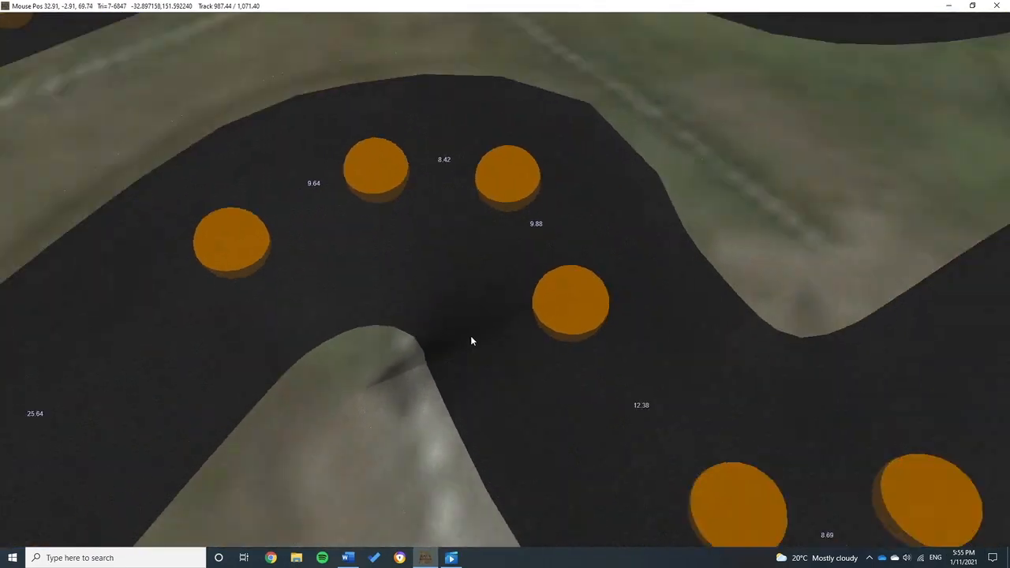
pyautogui.moveTo(481, 332); pyautogui.dragTo(554, 257, button='middle')
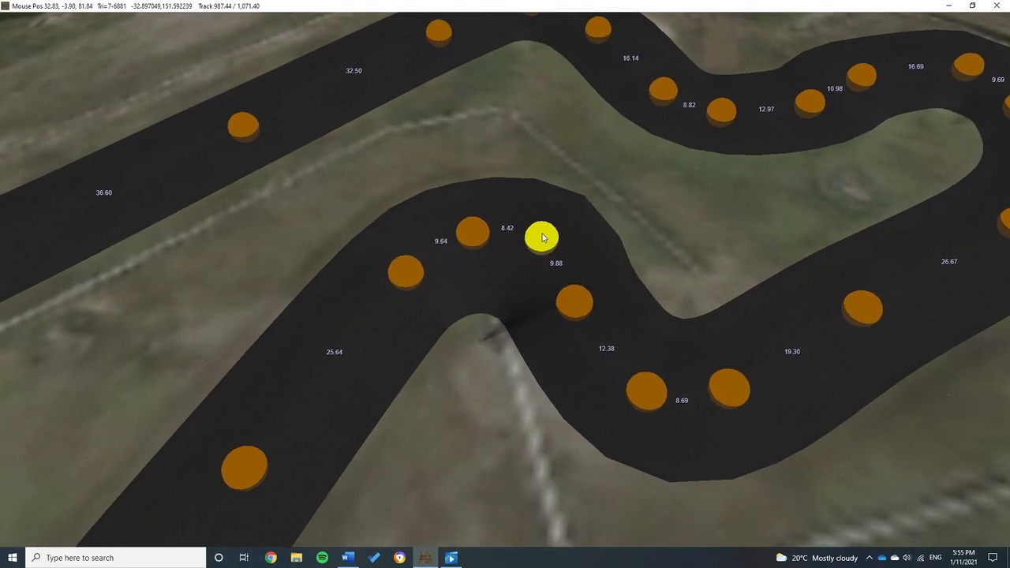
pyautogui.press('Delete')
# Spread the remaining nodes around the inner peak corner to widen and smooth its curve
pyautogui.moveTo(475, 234); pyautogui.dragTo(498, 234)
pyautogui.click(595, 321)
pyautogui.scroll(3, 535, 338)
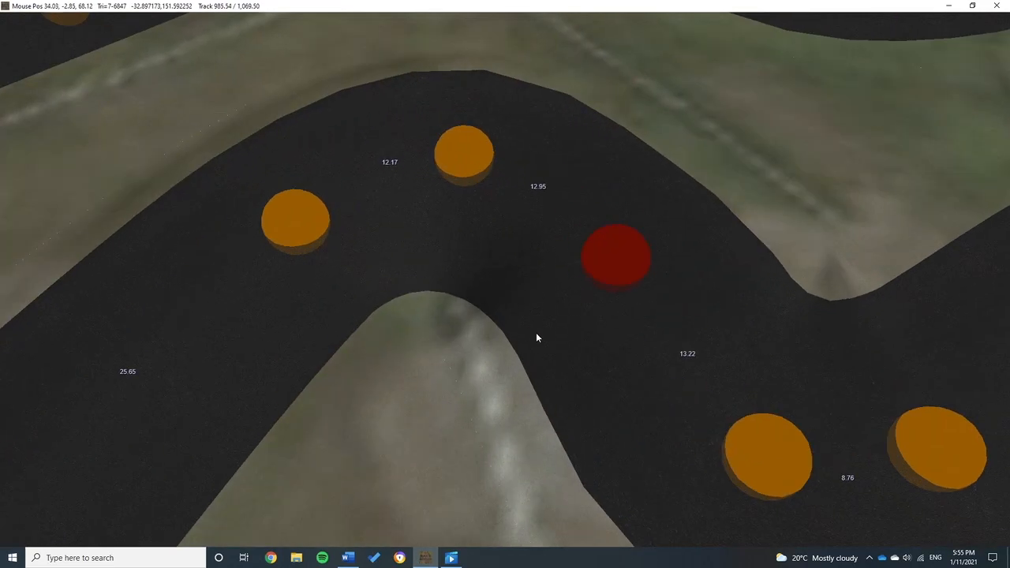
pyautogui.moveTo(262, 273); pyautogui.dragTo(235, 302)
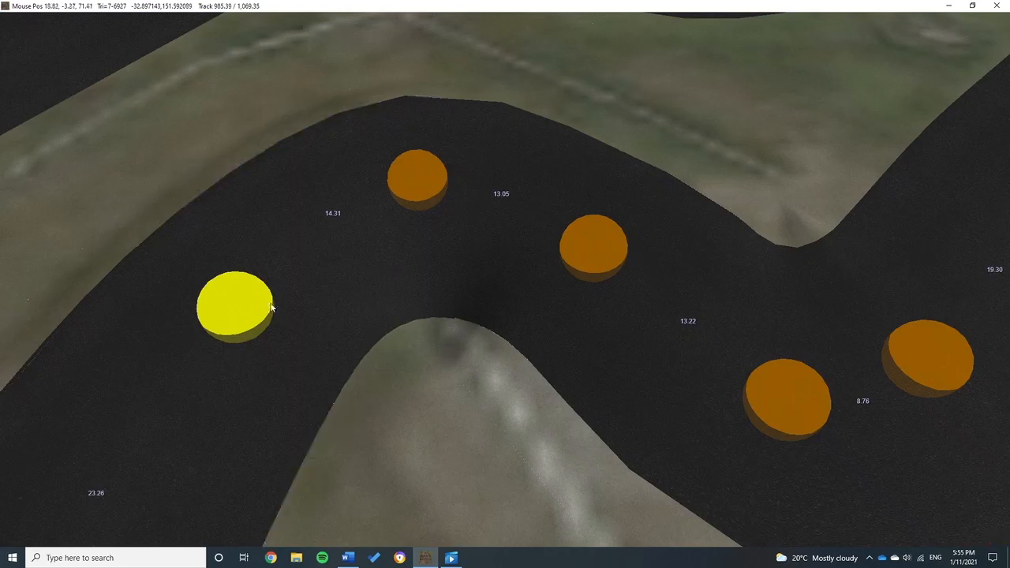
# Insert a node on the long northern diagonal straight and shift the neighbouring node slightly towards the northeastern peak
pyautogui.scroll(-5, 291, 295)
pyautogui.scroll(-3, 290, 295)
pyautogui.moveTo(442, 236); pyautogui.dragTo(496, 155, button='middle')
pyautogui.moveTo(567, 308); pyautogui.dragTo(545, 354, button='middle')
pyautogui.scroll(3, 551, 375)
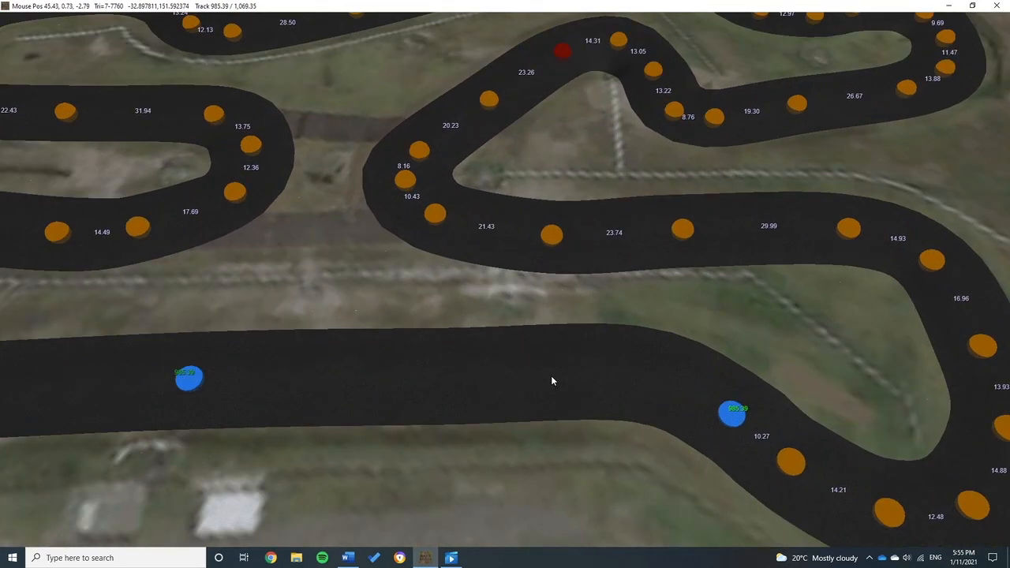
pyautogui.scroll(-2, 478, 395)
pyautogui.scroll(2, 558, 412)
pyautogui.moveTo(558, 412); pyautogui.dragTo(423, 269, button='middle')
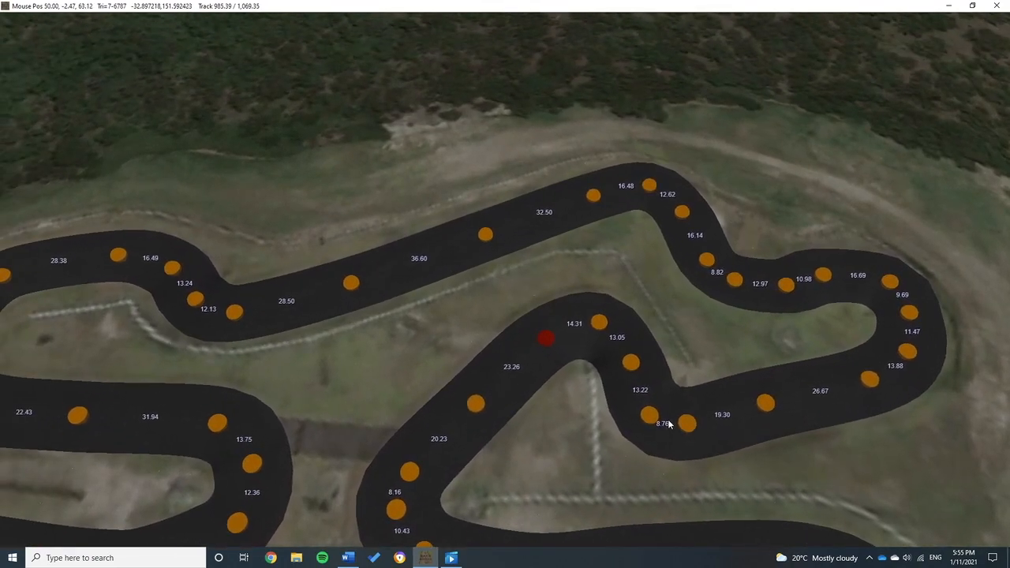
pyautogui.click(416, 260)
pyautogui.moveTo(486, 234); pyautogui.dragTo(506, 229)
pyautogui.moveTo(495, 246); pyautogui.dragTo(481, 308, button='middle')
pyautogui.moveTo(482, 308); pyautogui.dragTo(644, 111, button='right')
pyautogui.scroll(-5, 645, 113)
pyautogui.moveTo(634, 180); pyautogui.dragTo(608, 225, button='middle')
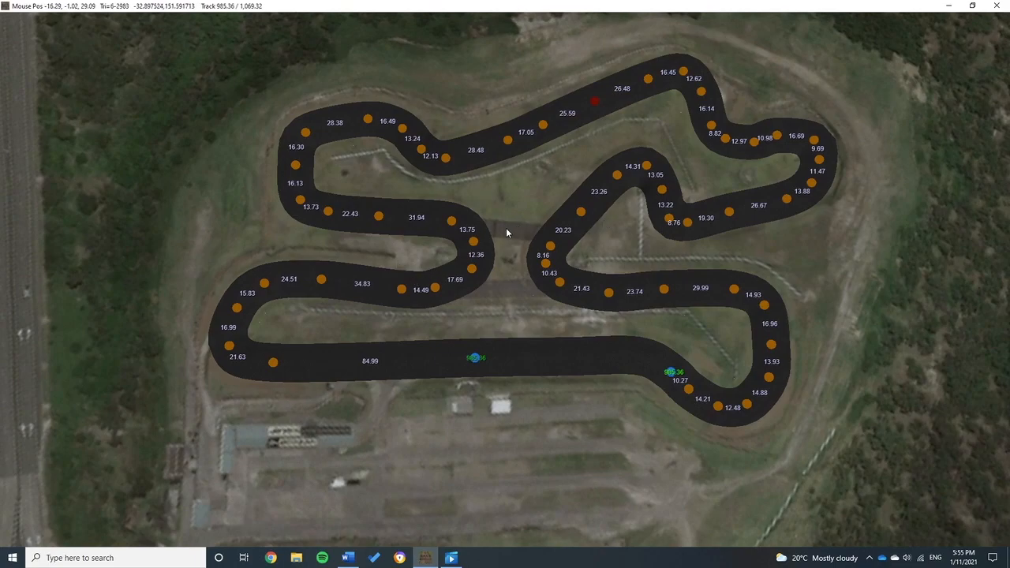
# Switch to editing track cross-sections and examine the cross-section markers at the two joins of the closing section
pyautogui.moveTo(269, 6)
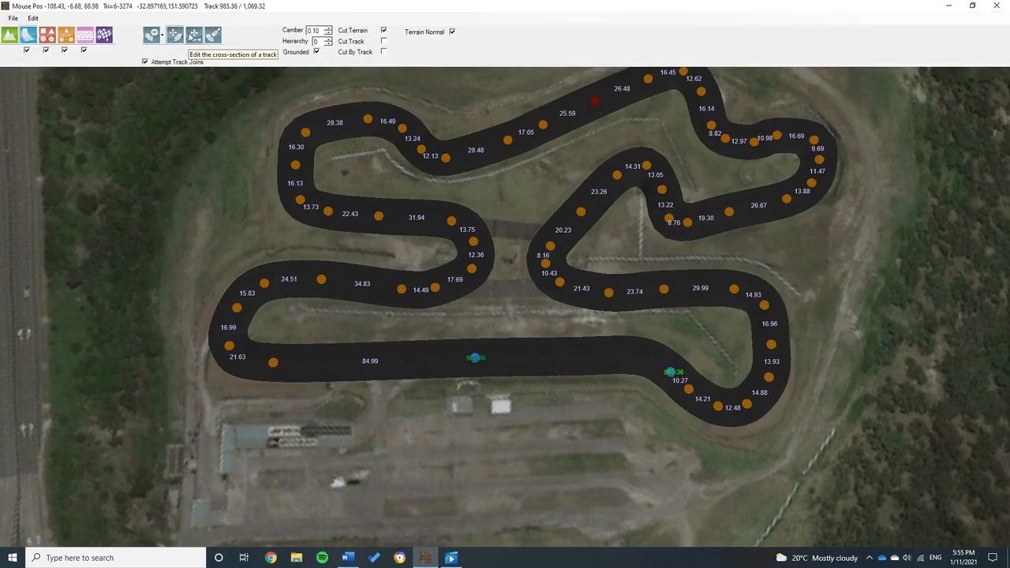
pyautogui.click(193, 37)
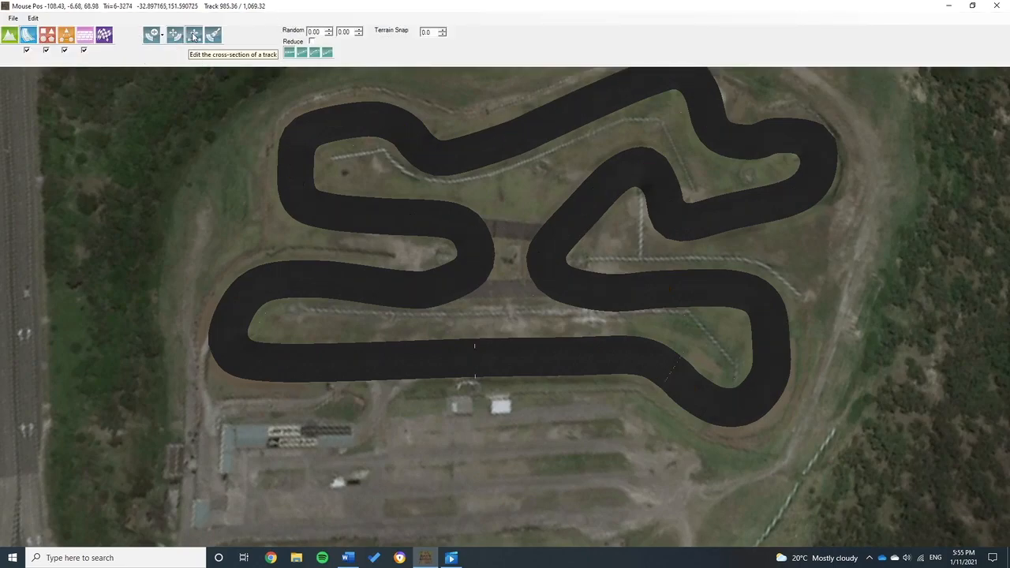
pyautogui.scroll(2, 275, 339)
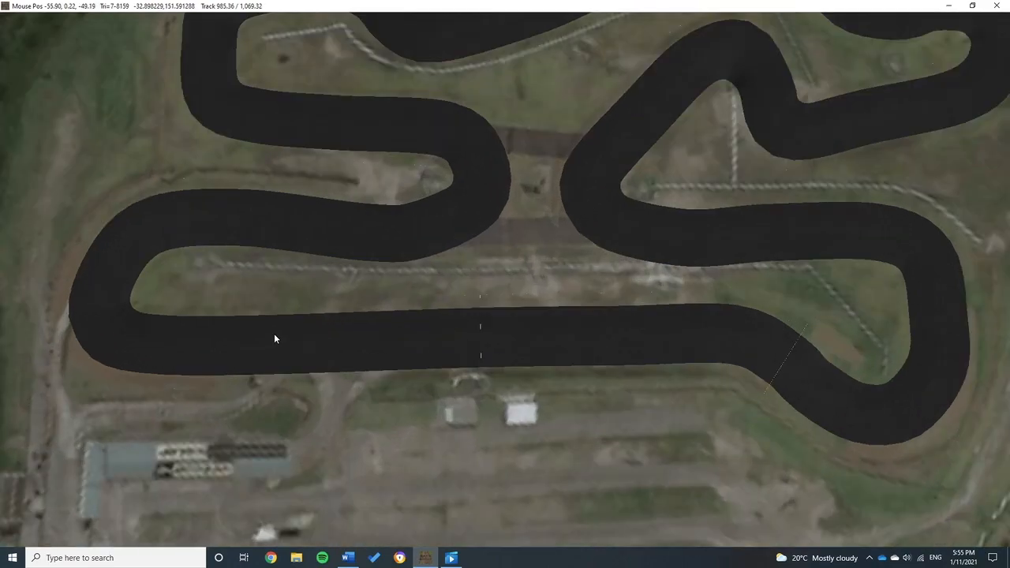
pyautogui.scroll(2, 476, 345)
pyautogui.moveTo(476, 345); pyautogui.dragTo(386, 254, button='middle')
pyautogui.scroll(5, 482, 349)
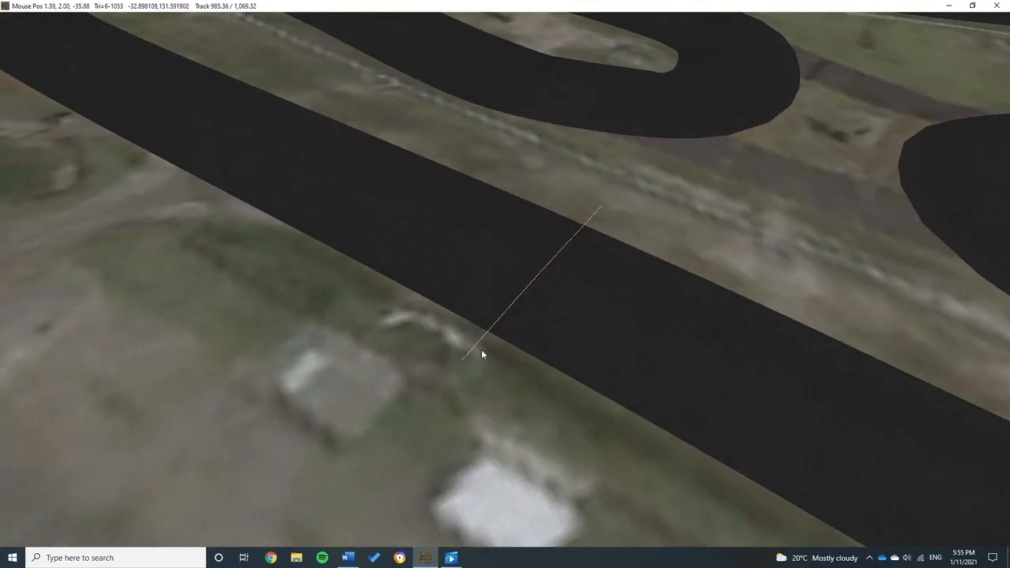
pyautogui.scroll(-4, 700, 201)
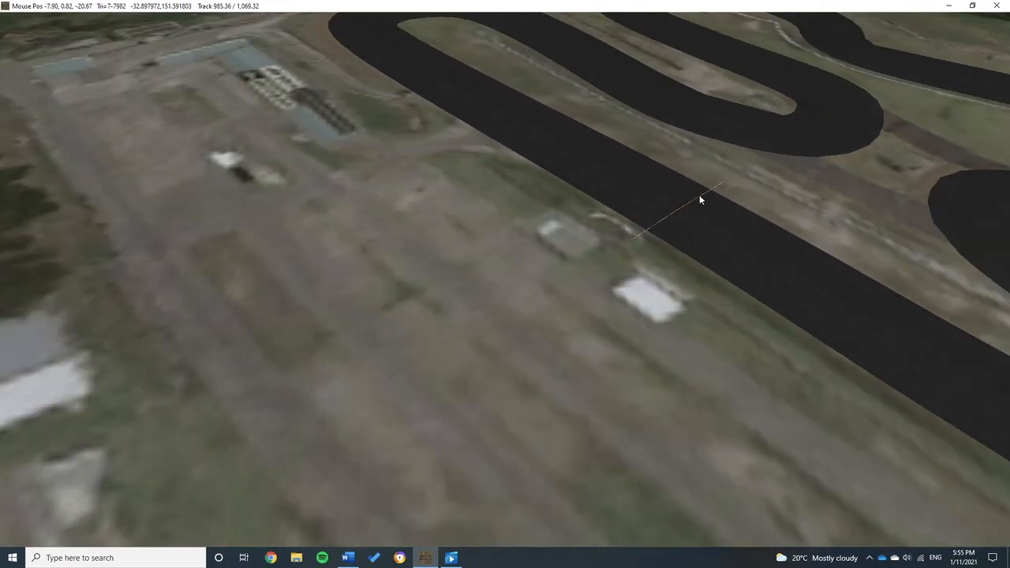
pyautogui.scroll(2, 638, 234)
pyautogui.scroll(3, 535, 261)
pyautogui.scroll(2, 514, 305)
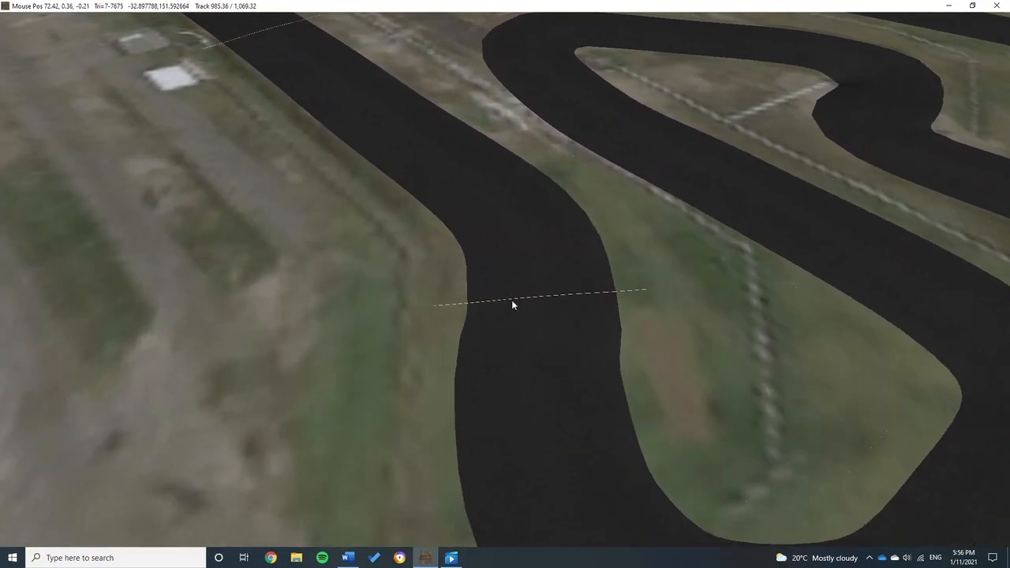
pyautogui.scroll(2, 435, 322)
pyautogui.scroll(-7, 632, 273)
pyautogui.moveTo(493, 175); pyautogui.dragTo(494, 279, button='middle')
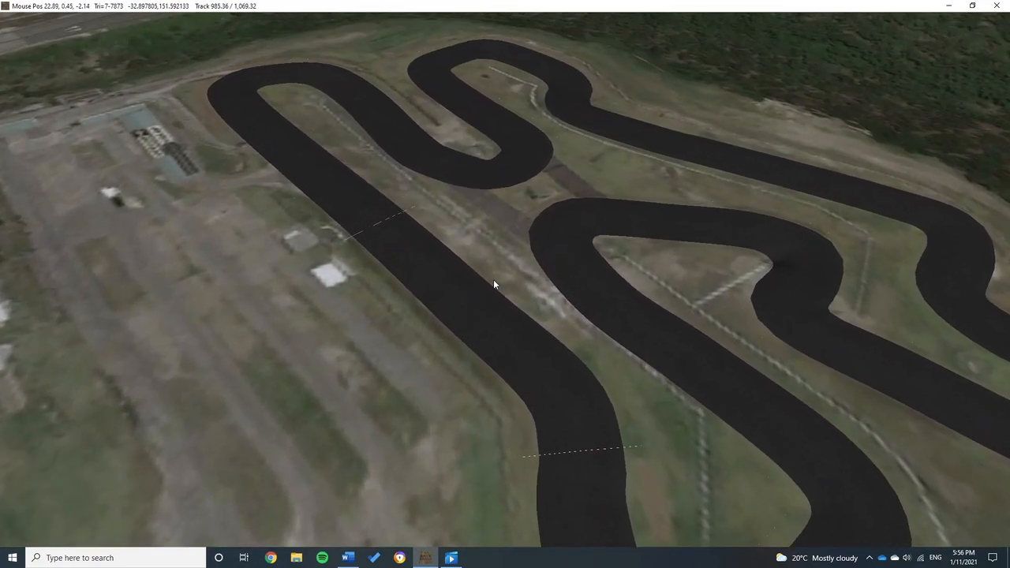
# Open the cross-section at the western join on the southern straight and move a point beside its centre to about -1.33, 0.02
pyautogui.scroll(4, 480, 312)
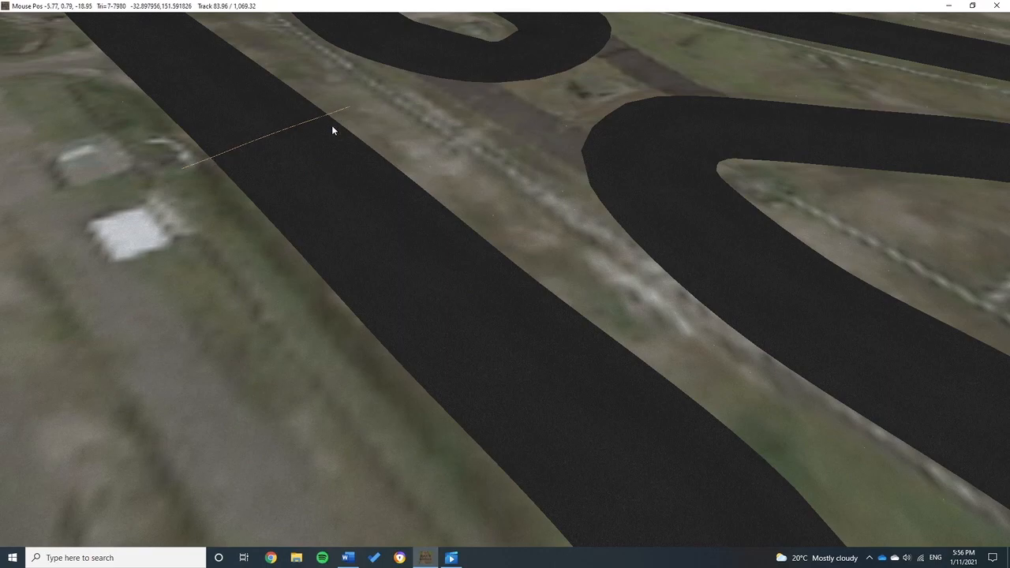
pyautogui.scroll(5, 332, 130)
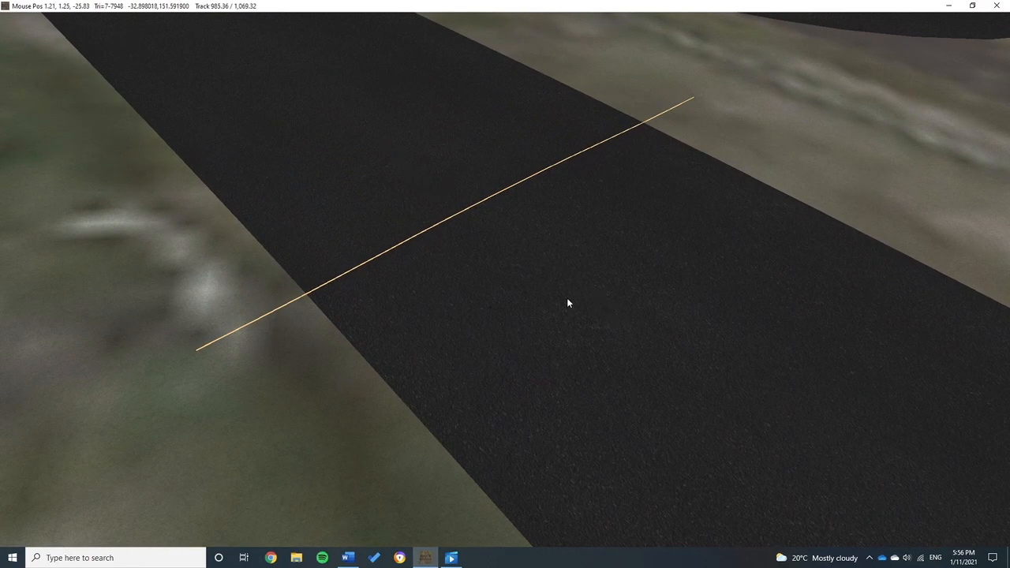
pyautogui.scroll(-2, 566, 298)
pyautogui.click(368, 303)
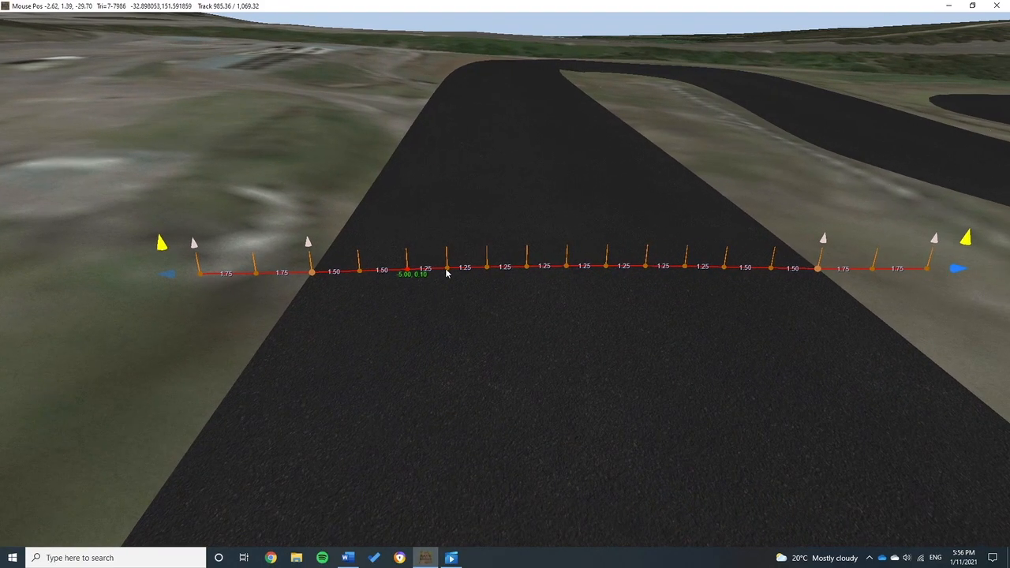
pyautogui.moveTo(487, 269)
pyautogui.mouseDown()
pyautogui.moveTo(491, 223)
pyautogui.moveTo(487, 285)
pyautogui.moveTo(485, 236)
pyautogui.moveTo(488, 263)
pyautogui.mouseUp()
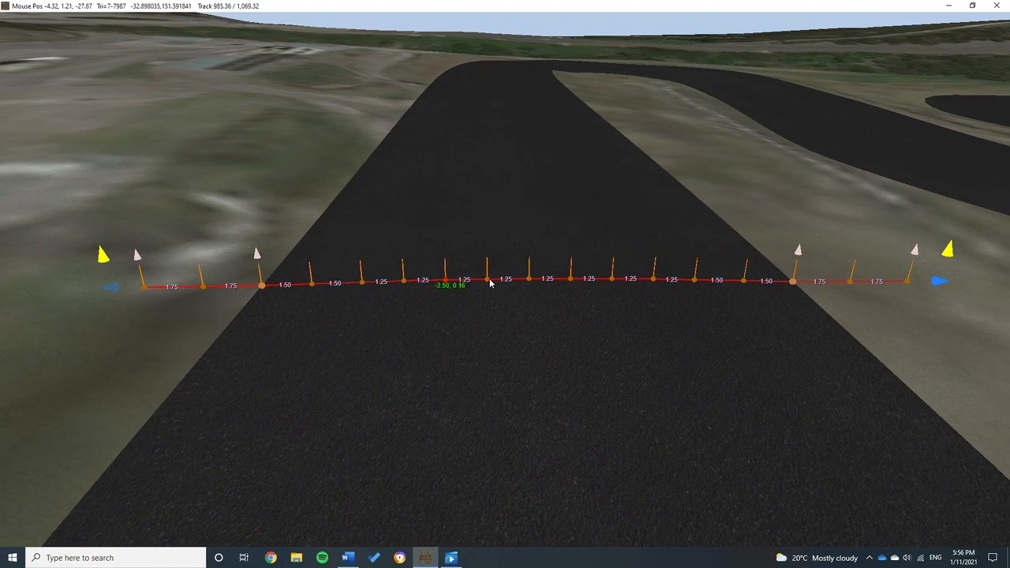
pyautogui.rightClick(489, 282)
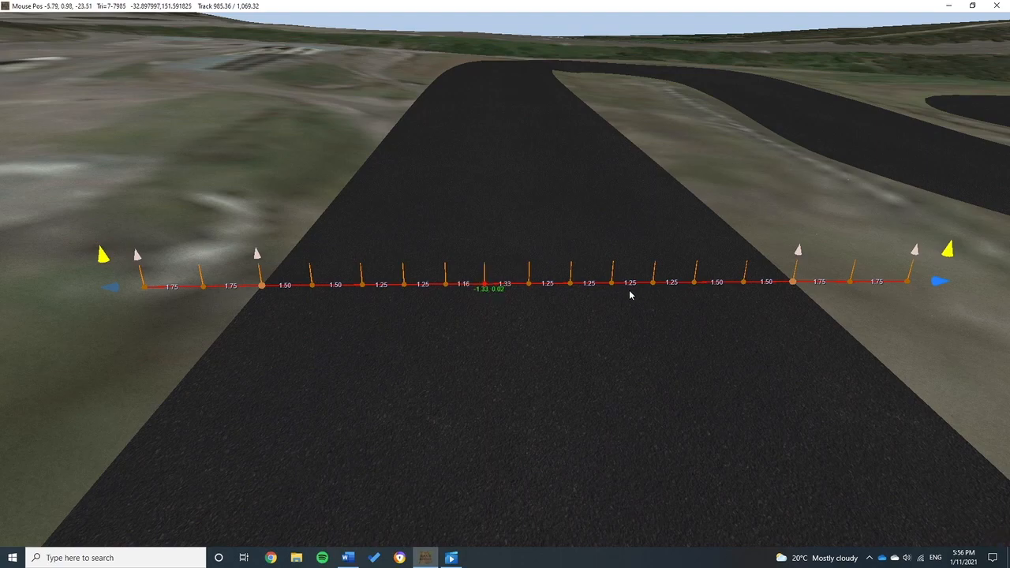
# Examine the opened cross-section's verge points and edge handles on both sides of the southern straight
pyautogui.moveTo(616, 265); pyautogui.dragTo(563, 259, button='middle')
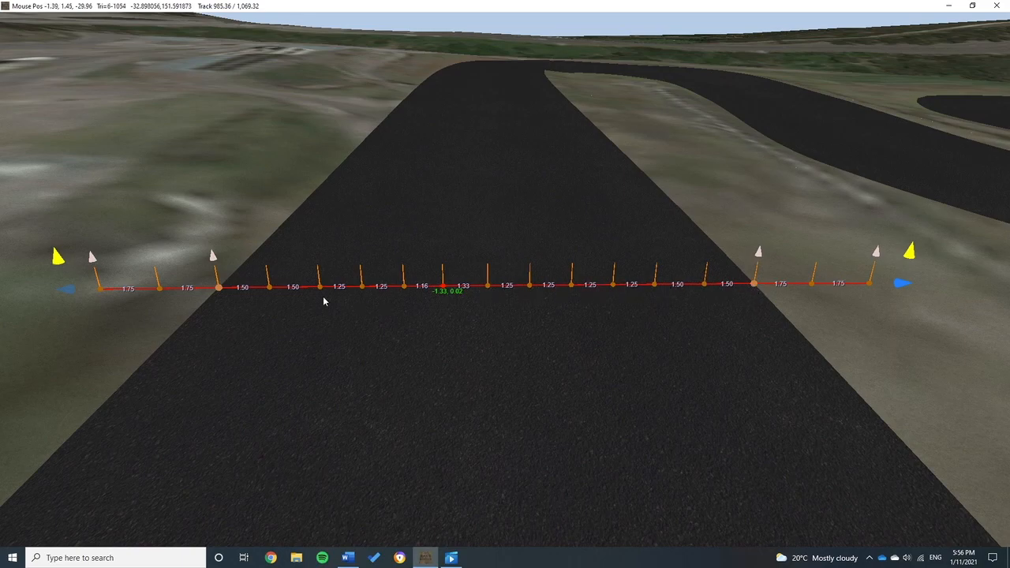
pyautogui.moveTo(813, 318); pyautogui.dragTo(524, 319, button='middle')
pyautogui.scroll(3, 608, 310)
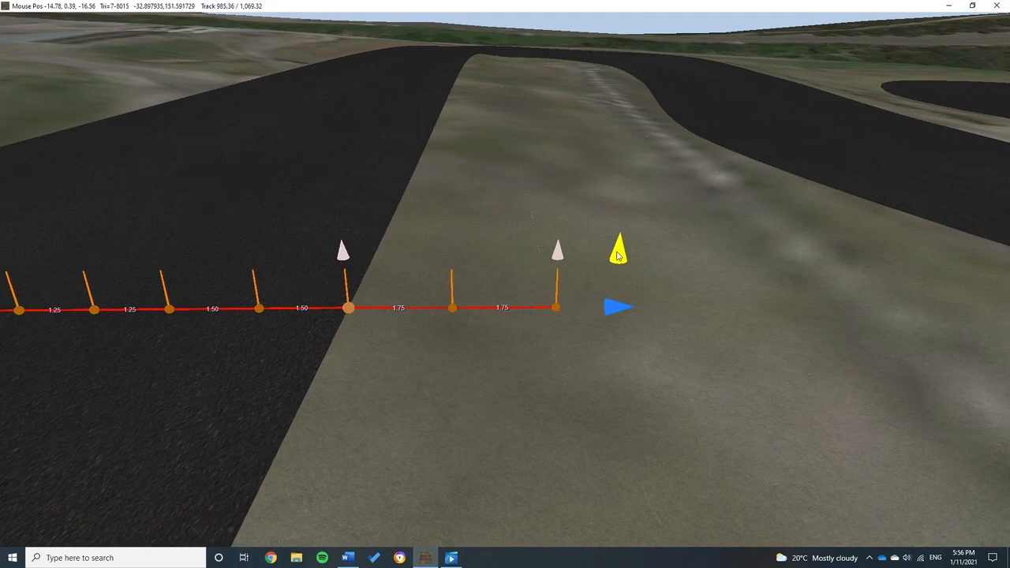
pyautogui.scroll(-5, 607, 312)
pyautogui.scroll(2, 581, 313)
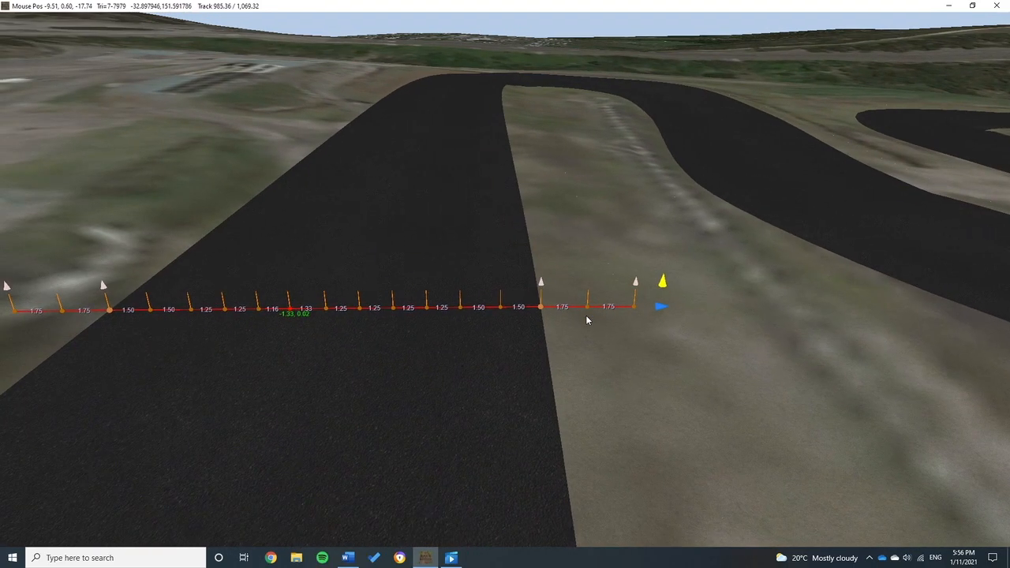
pyautogui.scroll(3, 568, 323)
pyautogui.moveTo(620, 297); pyautogui.dragTo(638, 239)
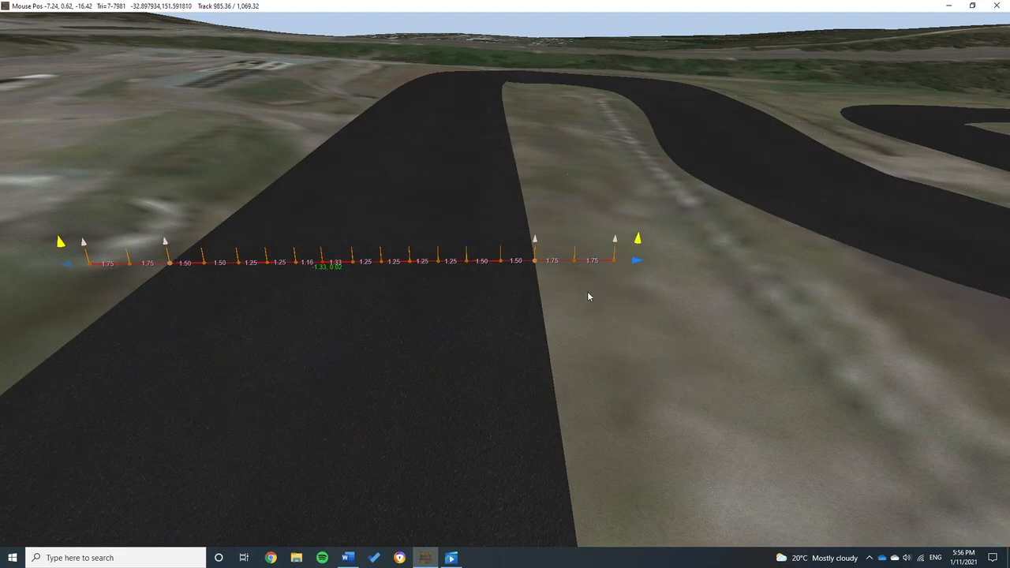
pyautogui.moveTo(589, 291); pyautogui.dragTo(753, 302, button='middle')
pyautogui.scroll(-4, 458, 297)
pyautogui.moveTo(481, 291); pyautogui.dragTo(384, 284, button='right')
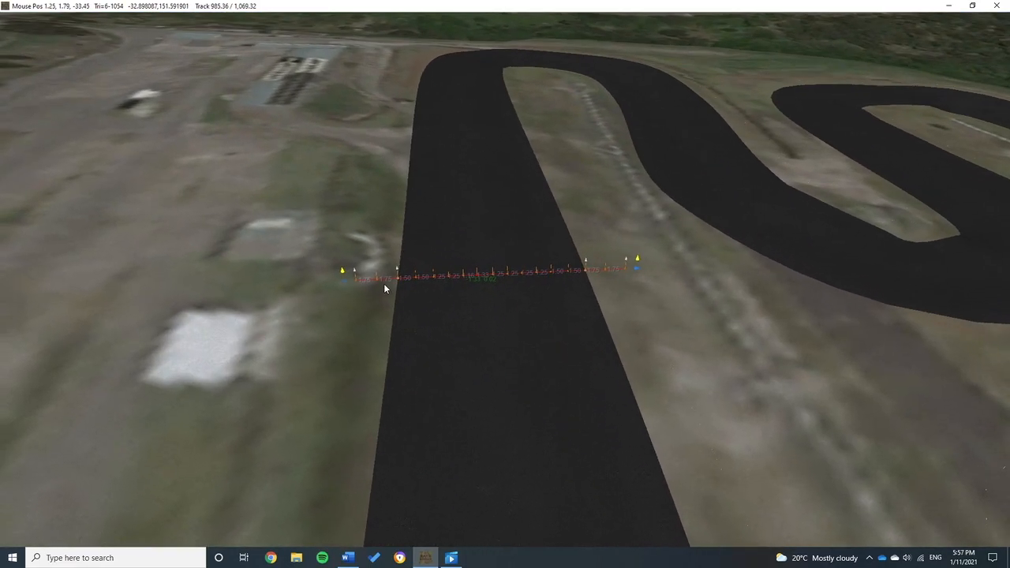
# Inspect the road-edge and outer verge points on the southern side of the western join's cross-section
pyautogui.scroll(5, 383, 283)
pyautogui.scroll(1, 384, 282)
pyautogui.moveTo(386, 282); pyautogui.dragTo(523, 304, button='middle')
pyautogui.scroll(3, 513, 303)
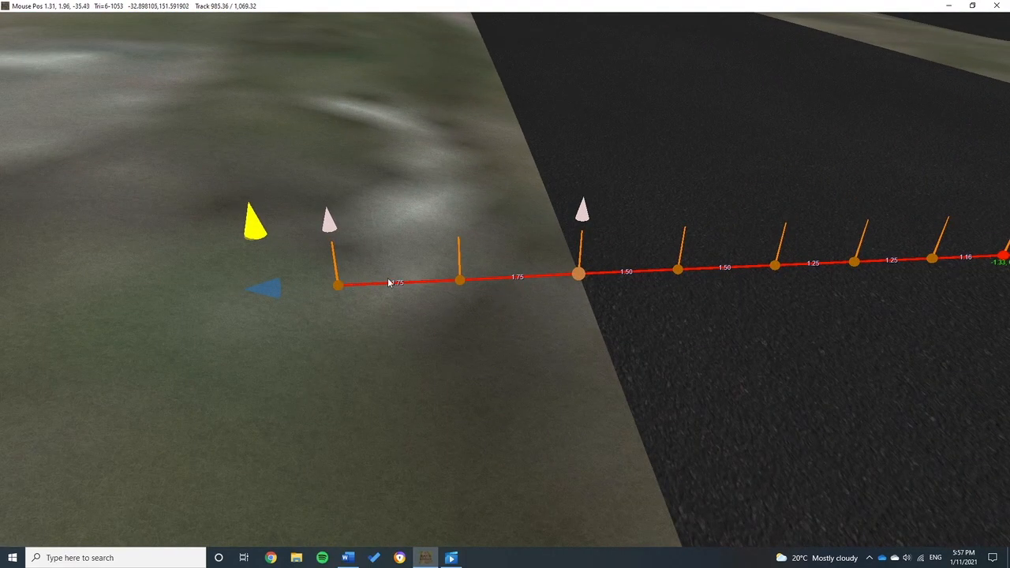
pyautogui.scroll(-5, 389, 282)
pyautogui.scroll(4, 411, 269)
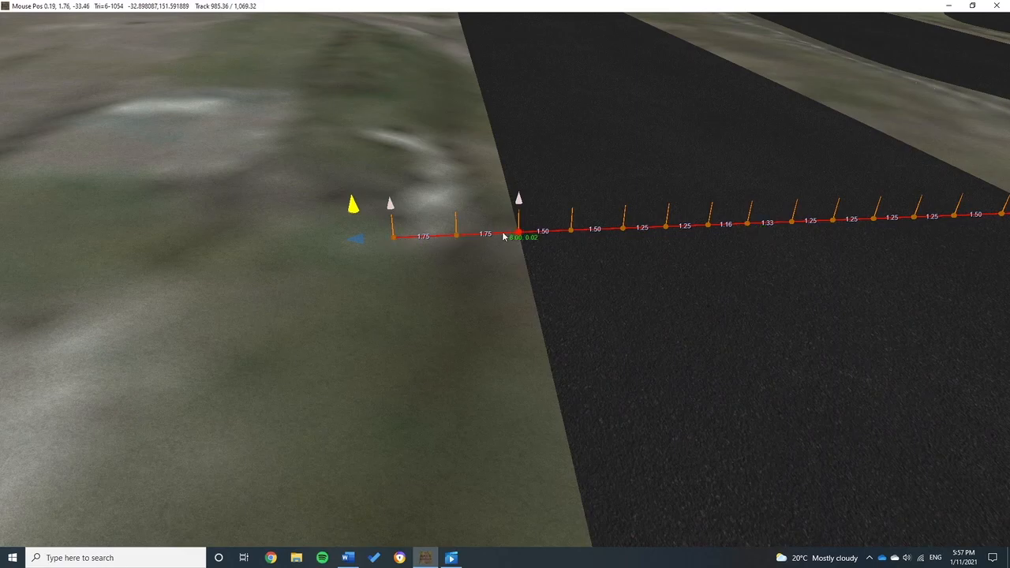
pyautogui.scroll(-5, 474, 217)
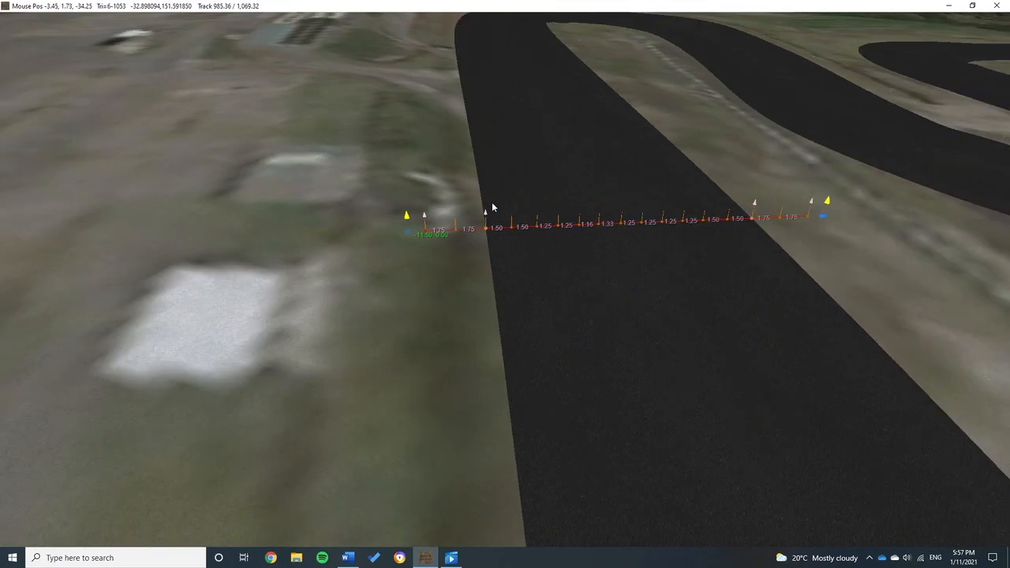
pyautogui.scroll(5, 458, 252)
pyautogui.scroll(-5, 474, 205)
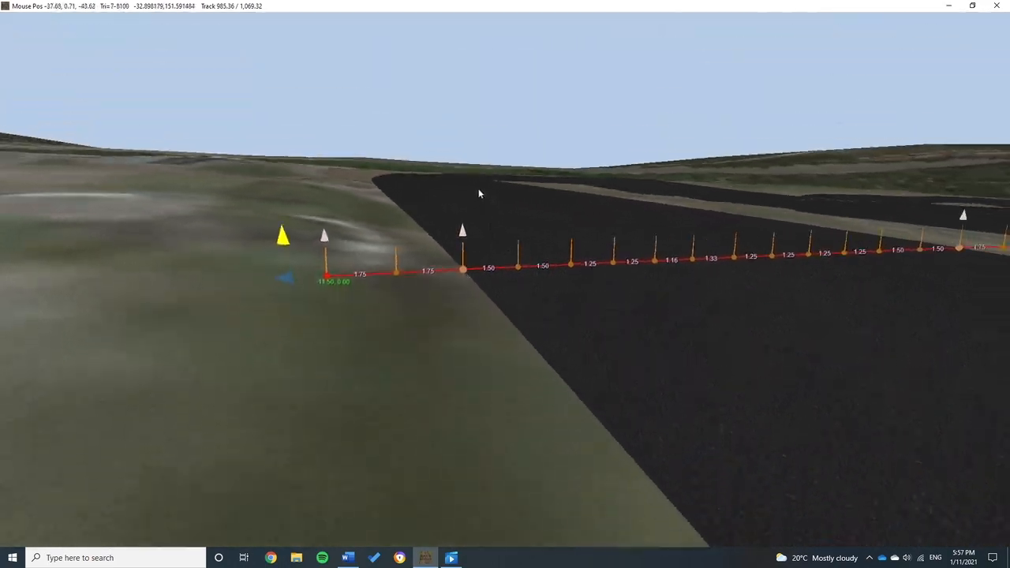
pyautogui.scroll(5, 466, 190)
# Examine the point spacing across the full western cross-section, including the middle point of the southern verge
pyautogui.moveTo(461, 227); pyautogui.dragTo(655, 239, button='middle')
pyautogui.scroll(-5, 535, 214)
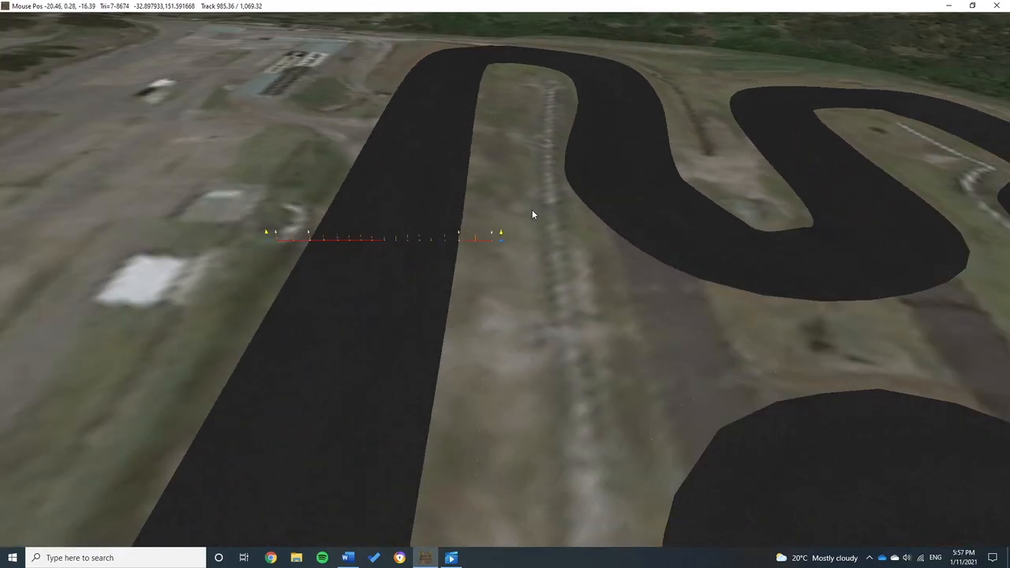
pyautogui.scroll(5, 582, 266)
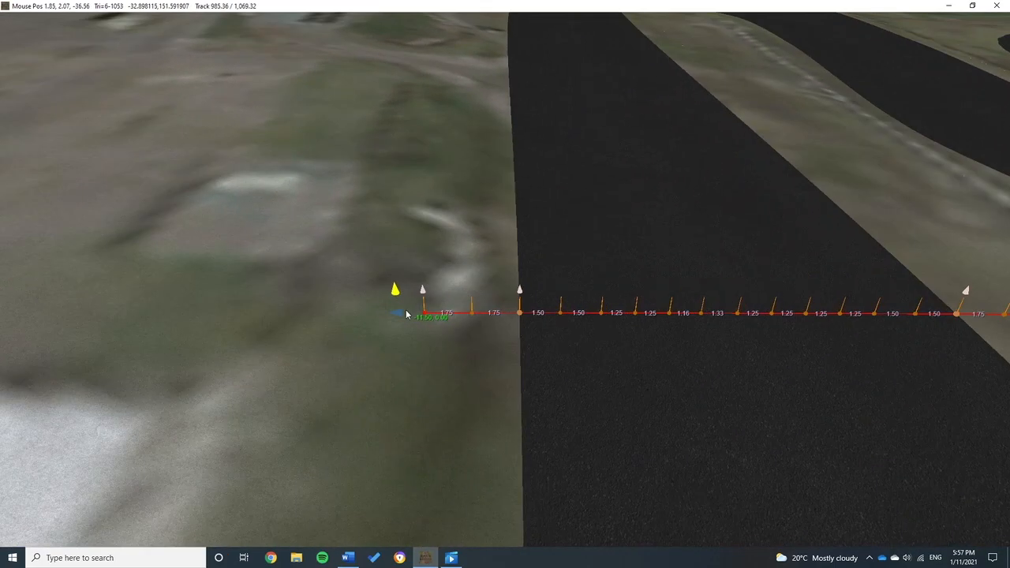
pyautogui.scroll(-5, 615, 270)
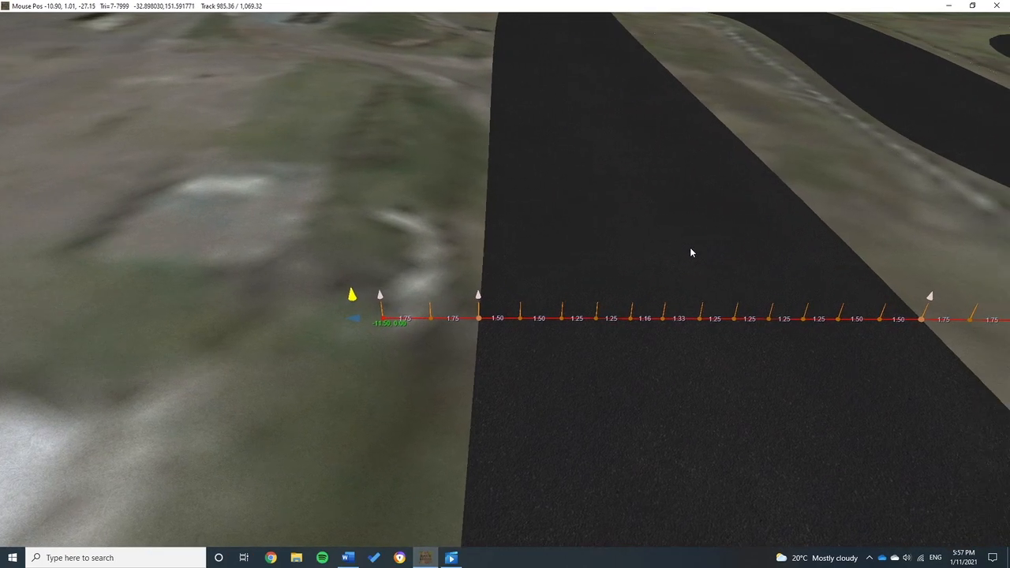
pyautogui.moveTo(458, 236); pyautogui.dragTo(551, 277, button='middle')
pyautogui.scroll(2, 552, 280)
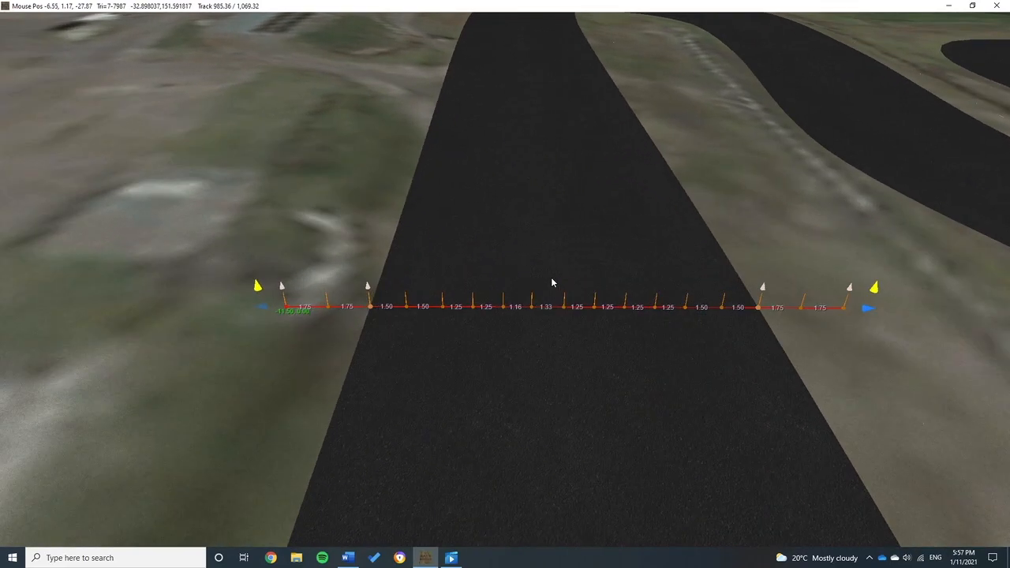
pyautogui.moveTo(287, 294); pyautogui.dragTo(436, 262, button='middle')
pyautogui.scroll(2, 476, 262)
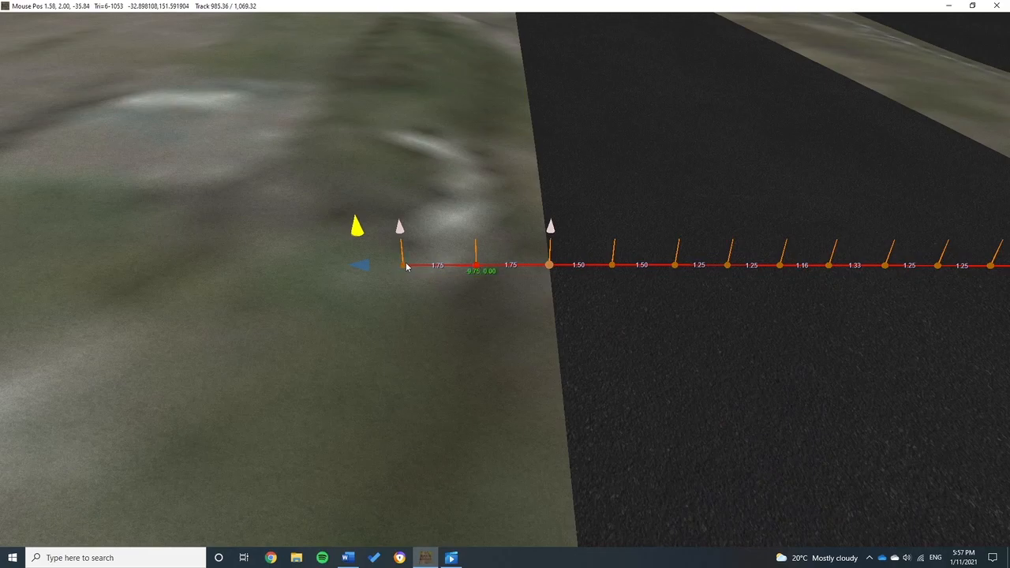
pyautogui.scroll(-2, 469, 270)
pyautogui.moveTo(504, 248); pyautogui.dragTo(450, 280, button='middle')
pyautogui.moveTo(618, 252); pyautogui.dragTo(453, 267, button='middle')
pyautogui.scroll(-3, 540, 258)
pyautogui.scroll(-5, 675, 272)
pyautogui.scroll(5, 496, 304)
pyautogui.scroll(5, 453, 269)
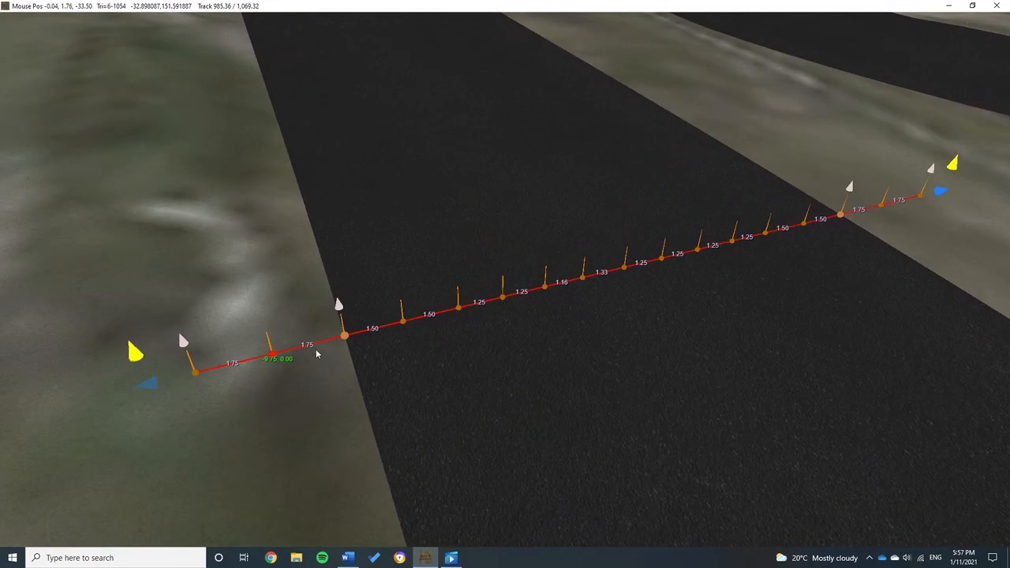
# Try to narrow the western cross-section by pulling its southern edge handle towards the road
pyautogui.scroll(-2, 194, 345)
pyautogui.moveTo(167, 367); pyautogui.dragTo(277, 334)
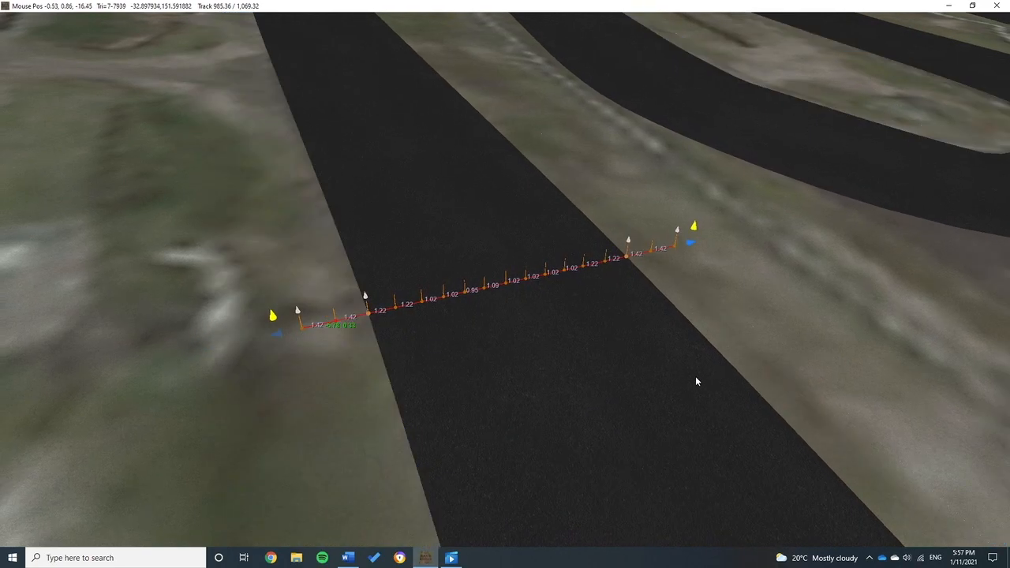
pyautogui.moveTo(366, 314)
pyautogui.mouseDown(button='middle')
pyautogui.moveTo(395, 221)
pyautogui.moveTo(340, 218)
pyautogui.moveTo(357, 266)
pyautogui.moveTo(342, 283)
pyautogui.moveTo(358, 330)
pyautogui.mouseUp(button='middle')
pyautogui.scroll(-3, 343, 283)
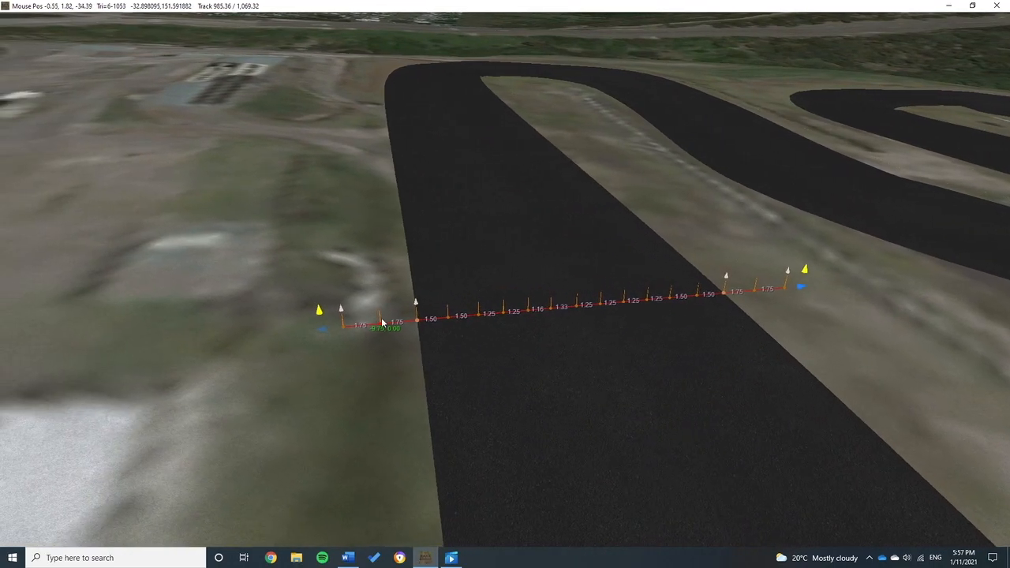
# Narrow the western cross-section from its southern and northern edges, bringing the verge point spacing to about 0.91
pyautogui.scroll(3, 358, 330)
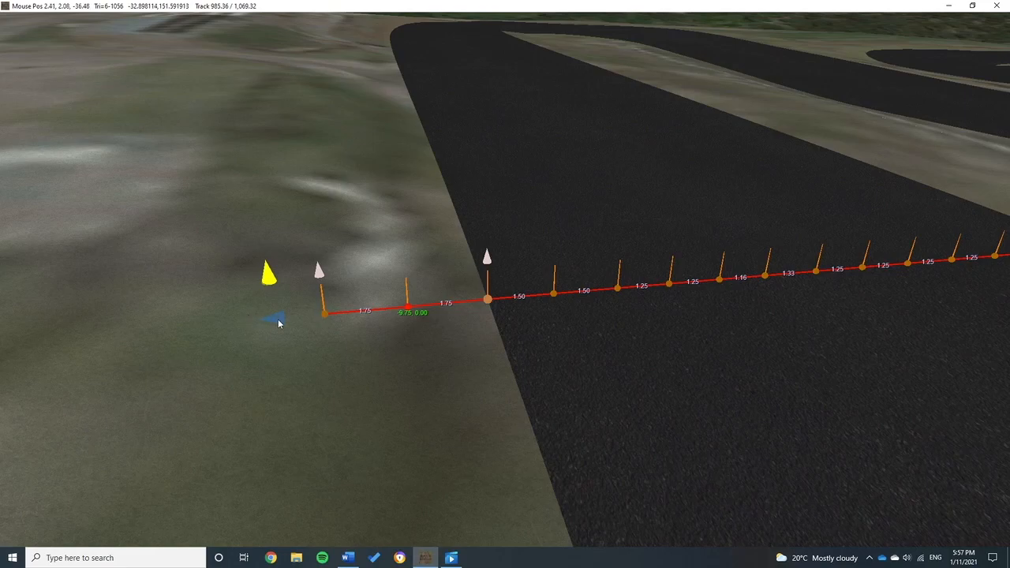
pyautogui.moveTo(278, 324); pyautogui.dragTo(465, 300)
pyautogui.scroll(-2, 772, 326)
pyautogui.moveTo(772, 328); pyautogui.dragTo(656, 300, button='middle')
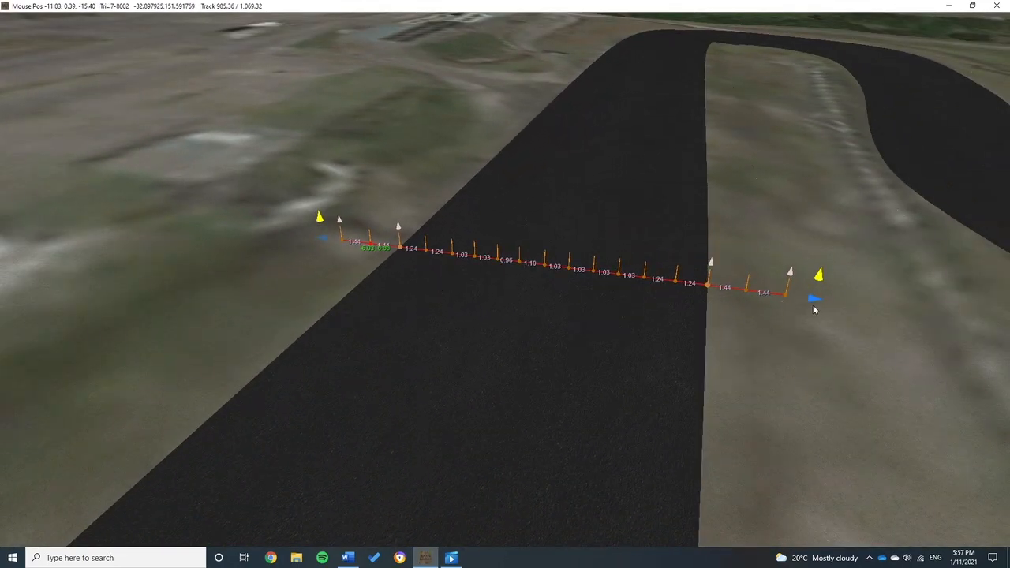
pyautogui.moveTo(807, 297); pyautogui.dragTo(731, 290)
pyautogui.moveTo(723, 297); pyautogui.dragTo(732, 323, button='middle')
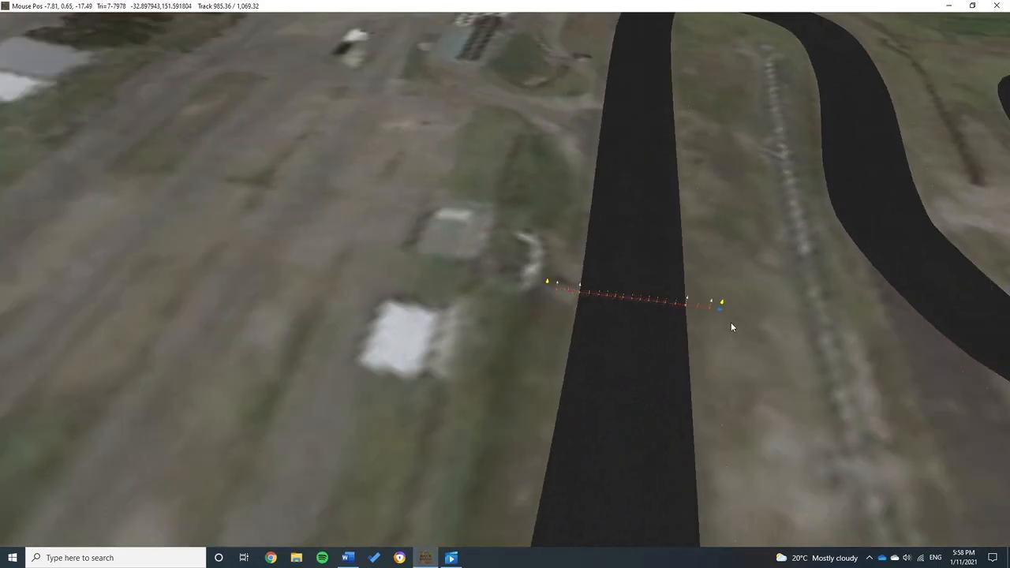
pyautogui.moveTo(720, 308); pyautogui.dragTo(689, 308)
pyautogui.moveTo(689, 308); pyautogui.dragTo(771, 293, button='middle')
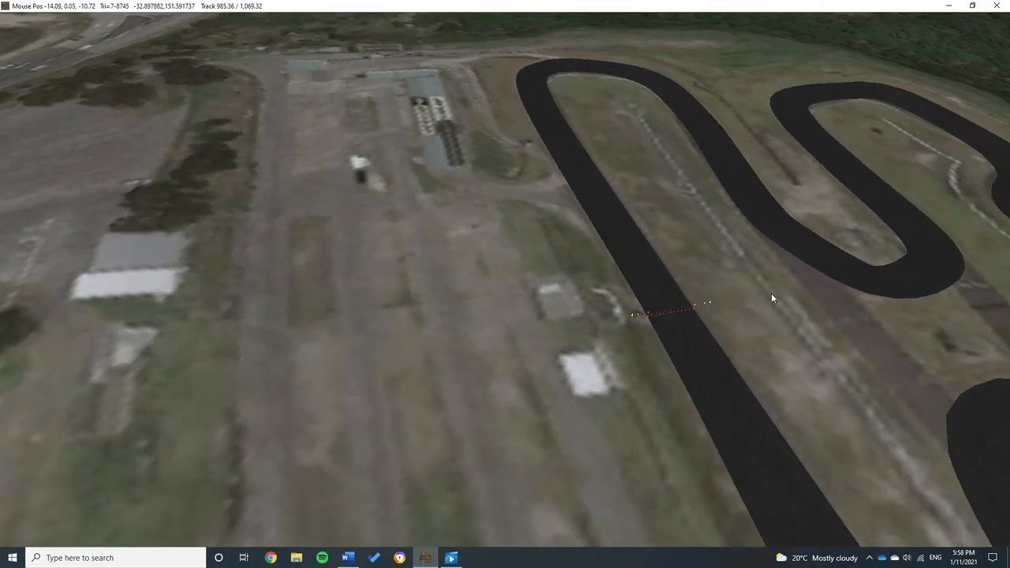
# Open the cross-section at the eastern join and narrow it from both edges to a verge point spacing of about 0.79
pyautogui.scroll(3, 771, 293)
pyautogui.scroll(-4, 771, 293)
pyautogui.moveTo(849, 482); pyautogui.dragTo(697, 320, button='right')
pyautogui.scroll(2, 696, 320)
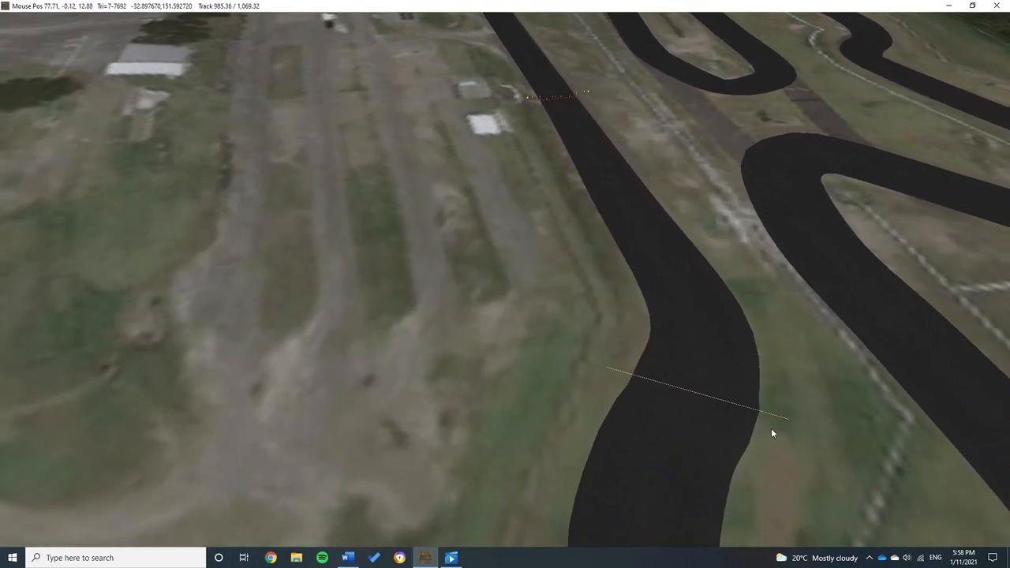
pyautogui.moveTo(772, 428); pyautogui.dragTo(701, 285, button='right')
pyautogui.scroll(3, 701, 284)
pyautogui.click(710, 231)
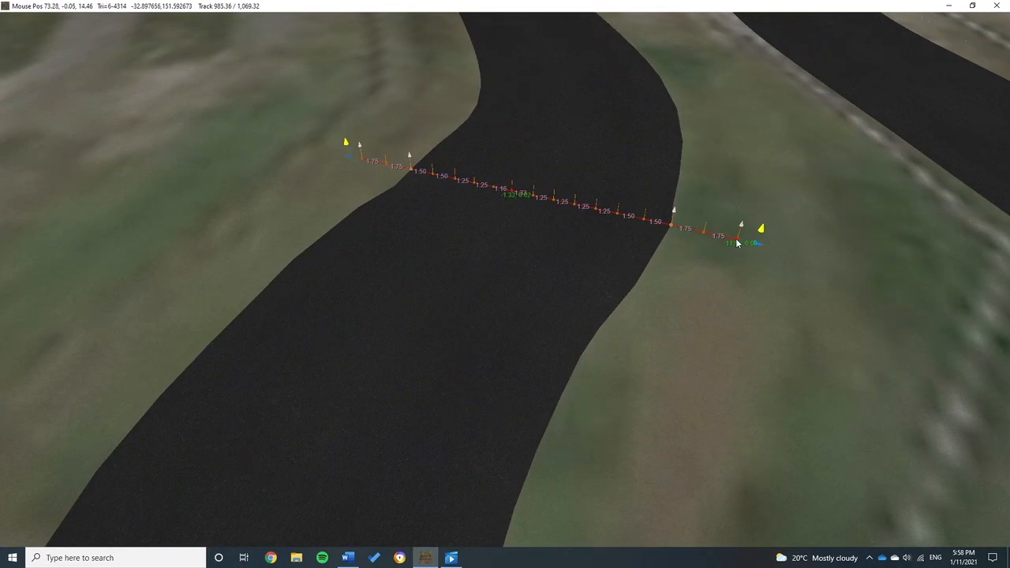
pyautogui.moveTo(755, 247); pyautogui.dragTo(664, 226)
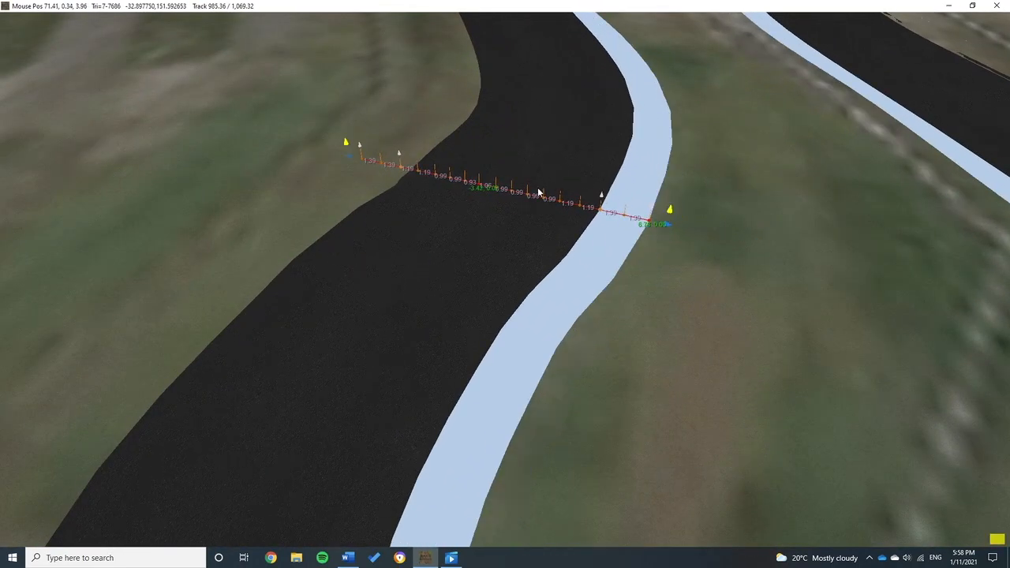
pyautogui.moveTo(348, 166); pyautogui.dragTo(408, 164)
pyautogui.moveTo(469, 196); pyautogui.dragTo(621, 253, button='right')
pyautogui.moveTo(537, 238); pyautogui.dragTo(563, 244)
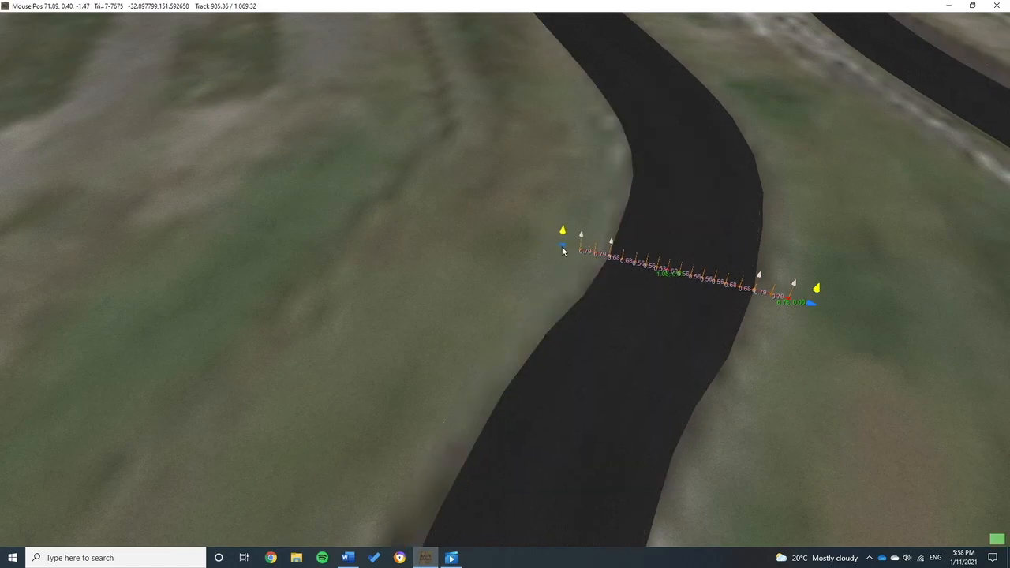
# Examine the narrowed track around the southeastern loop and along the southern straight at the western cross-section
pyautogui.scroll(-7, 633, 272)
pyautogui.scroll(1, 683, 223)
pyautogui.scroll(2, 481, 278)
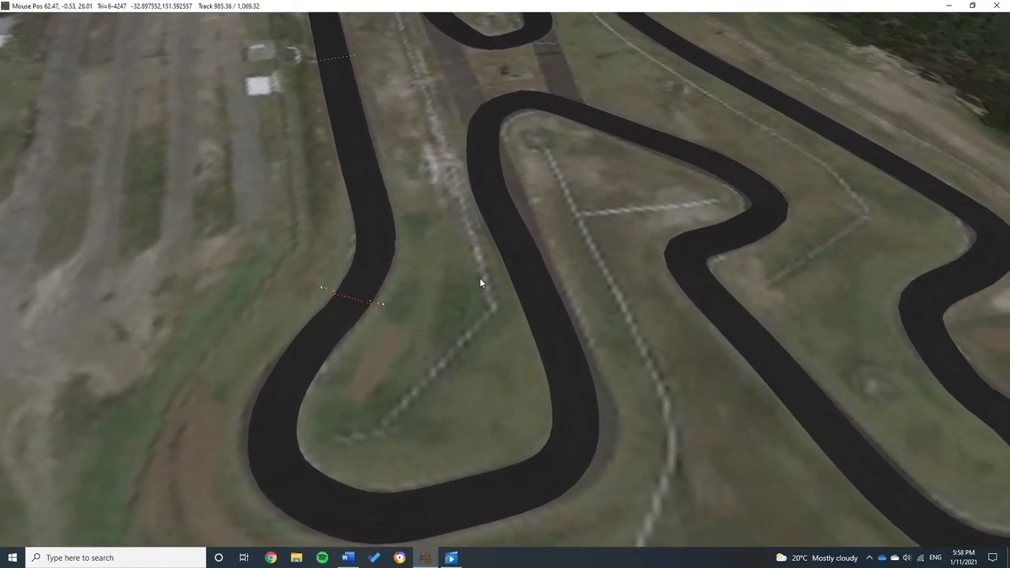
pyautogui.scroll(2, 500, 318)
pyautogui.scroll(2, 561, 356)
pyautogui.scroll(3, 408, 323)
pyautogui.scroll(4, 408, 323)
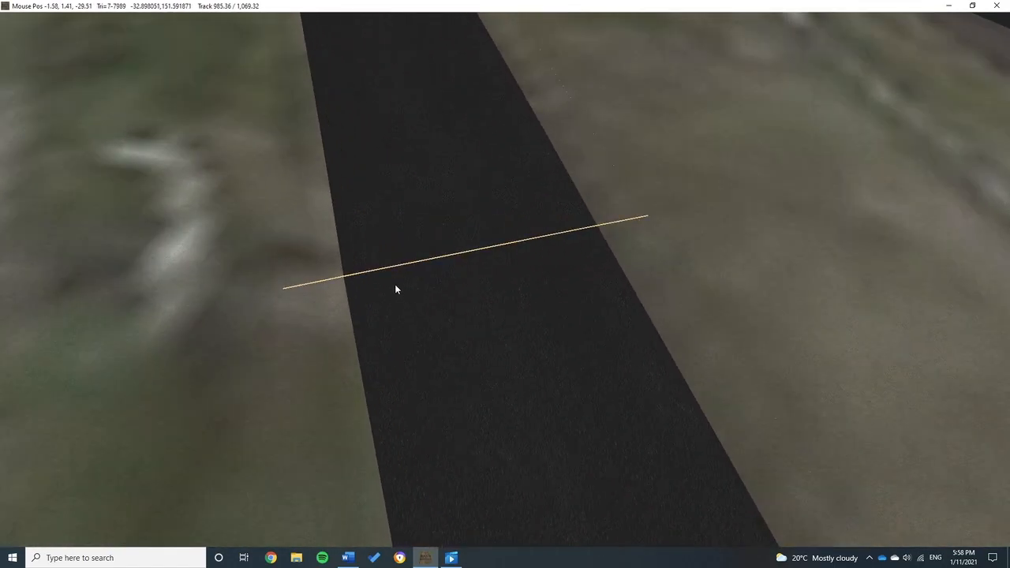
pyautogui.scroll(-3, 294, 205)
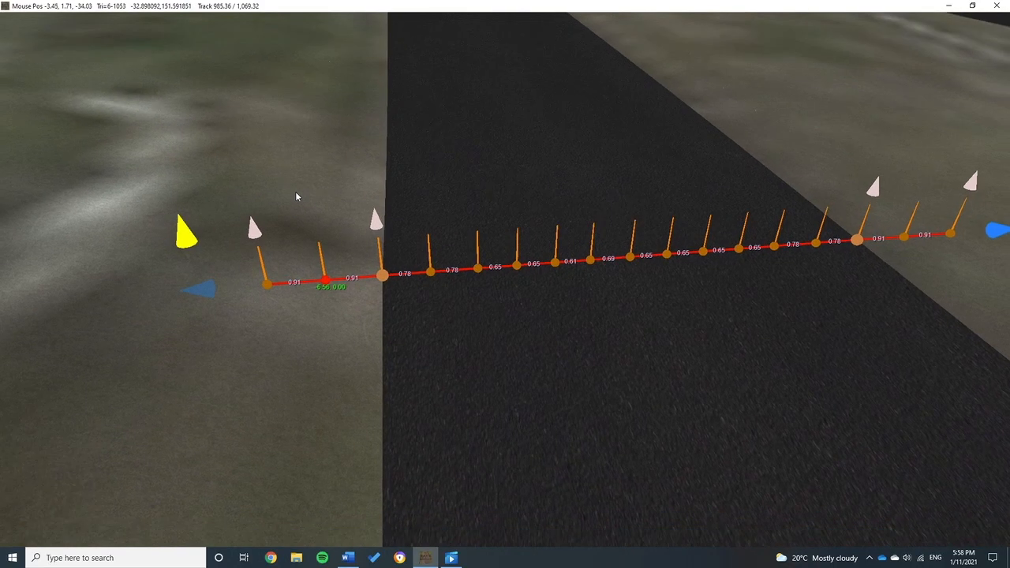
# Try adjusting the southern end of the western cross-section with its yellow handle and undo the change
pyautogui.scroll(2, 243, 221)
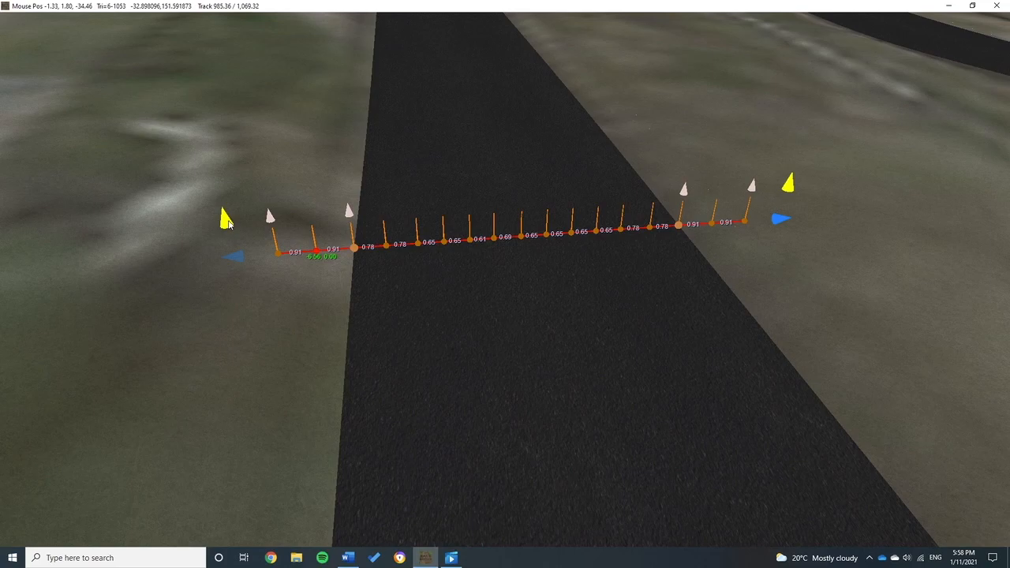
pyautogui.scroll(2, 227, 223)
pyautogui.scroll(-2, 227, 222)
pyautogui.scroll(2, 227, 222)
pyautogui.scroll(-2, 226, 223)
pyautogui.scroll(2, 227, 222)
pyautogui.moveTo(215, 175); pyautogui.dragTo(199, 209)
pyautogui.hotkey('ctrl', 'z')
# Examine the narrowed circuit from above against the kart track in the aerial image
pyautogui.scroll(-3, 264, 200)
pyautogui.moveTo(267, 199); pyautogui.dragTo(340, 345, button='right')
pyautogui.scroll(-3, 453, 276)
pyautogui.moveTo(453, 276); pyautogui.dragTo(588, 406, button='middle')
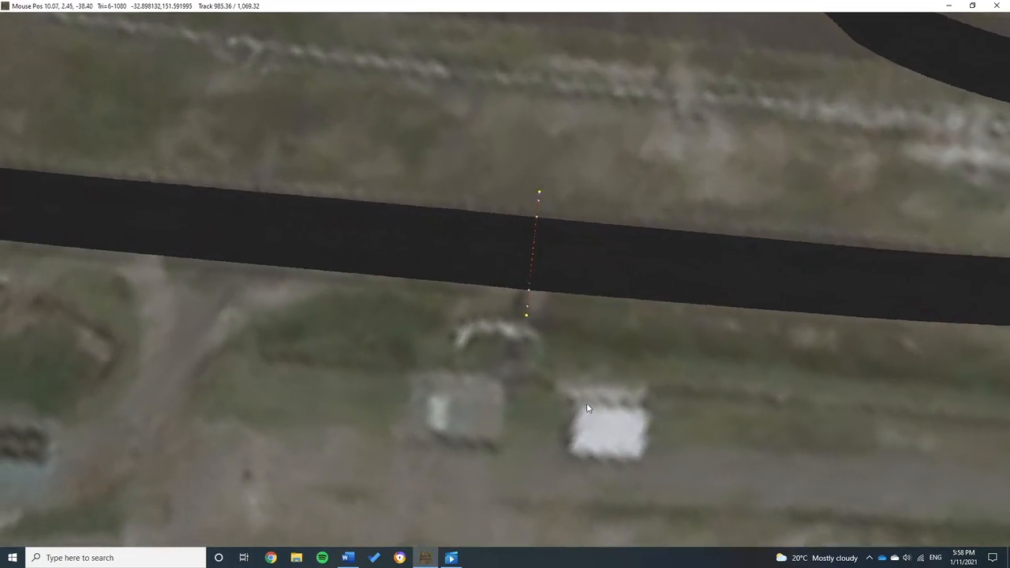
pyautogui.scroll(-5, 638, 281)
pyautogui.scroll(3, 463, 276)
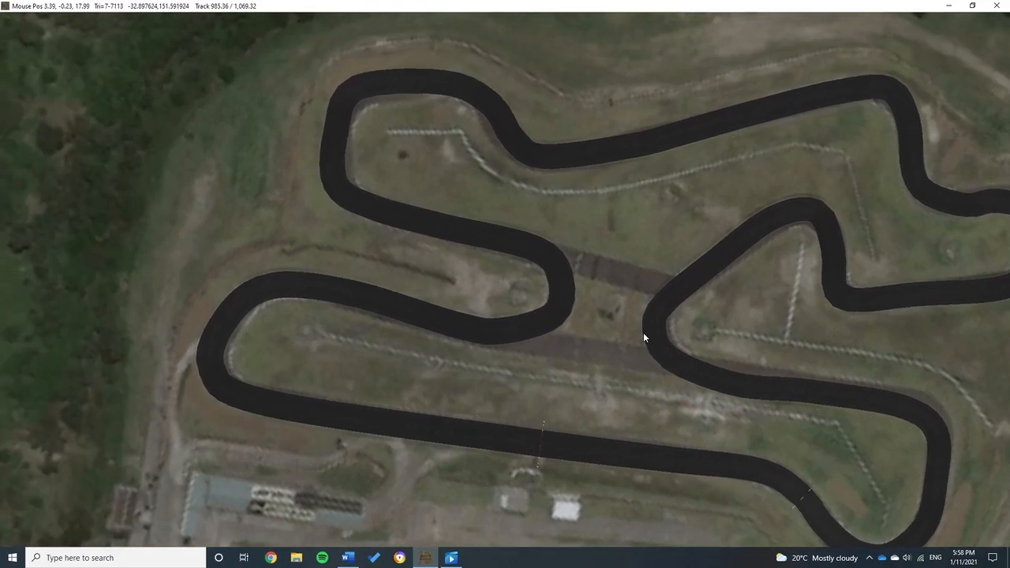
pyautogui.scroll(2, 643, 338)
pyautogui.moveTo(644, 334); pyautogui.dragTo(498, 225, button='right')
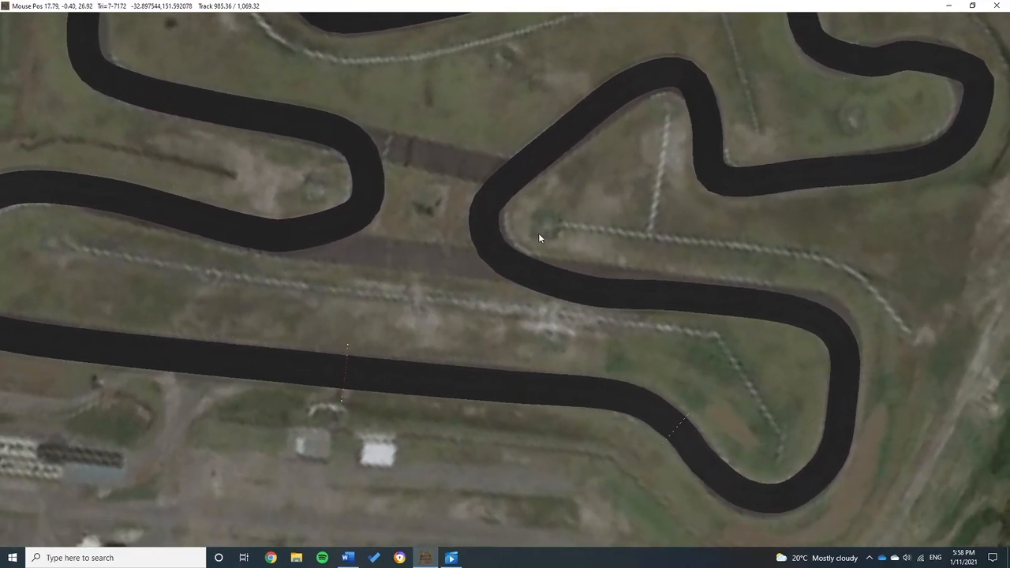
pyautogui.scroll(2, 585, 278)
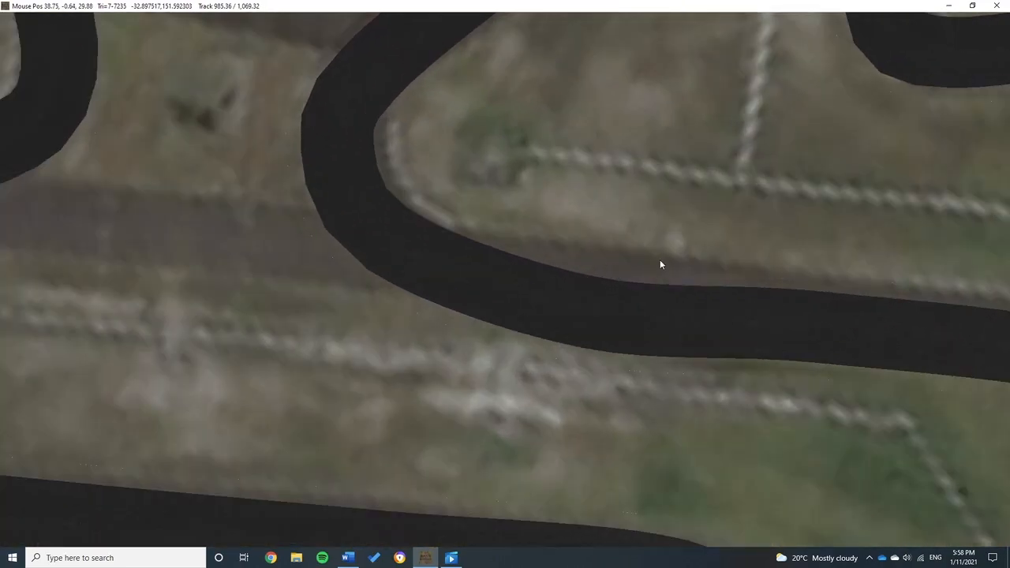
pyautogui.scroll(-5, 606, 269)
pyautogui.moveTo(557, 266); pyautogui.dragTo(563, 339, button='right')
# Switch to moving track nodes and shift two nodes on the western hairpin slightly to match the aerial image
pyautogui.moveTo(105, 5)
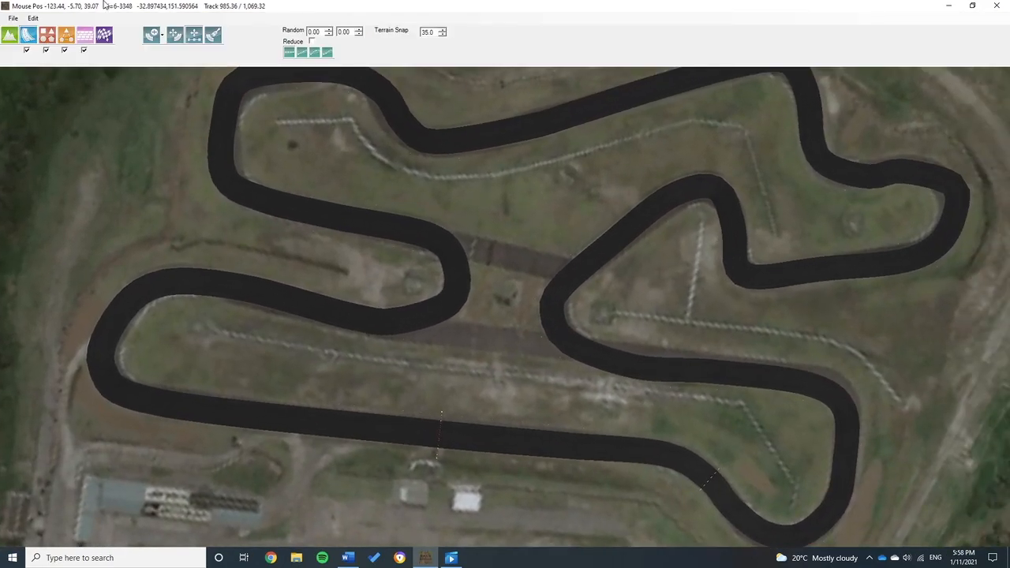
pyautogui.click(174, 34)
pyautogui.scroll(5, 518, 300)
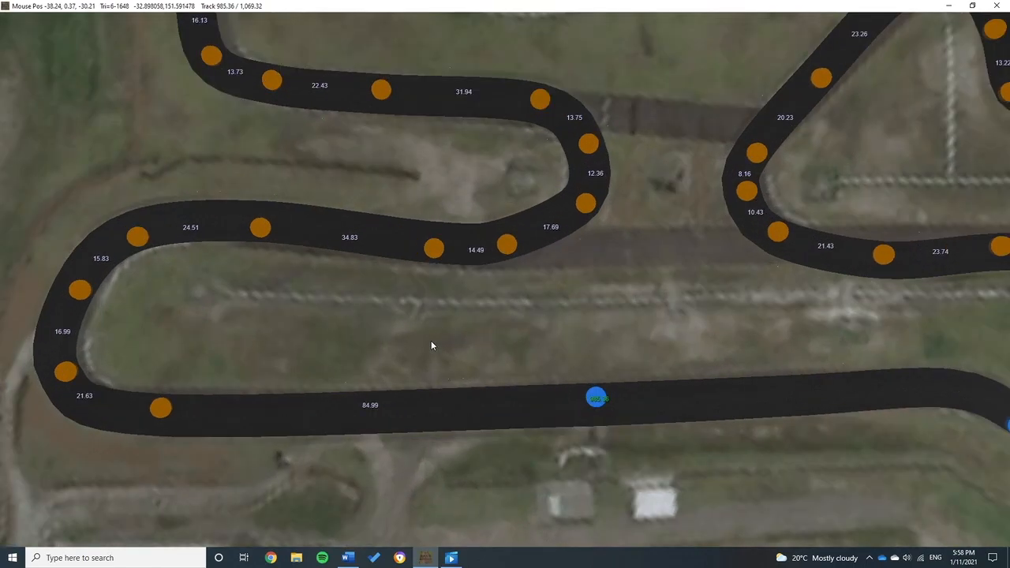
pyautogui.moveTo(431, 346); pyautogui.dragTo(496, 348, button='right')
pyautogui.moveTo(264, 371); pyautogui.dragTo(263, 369)
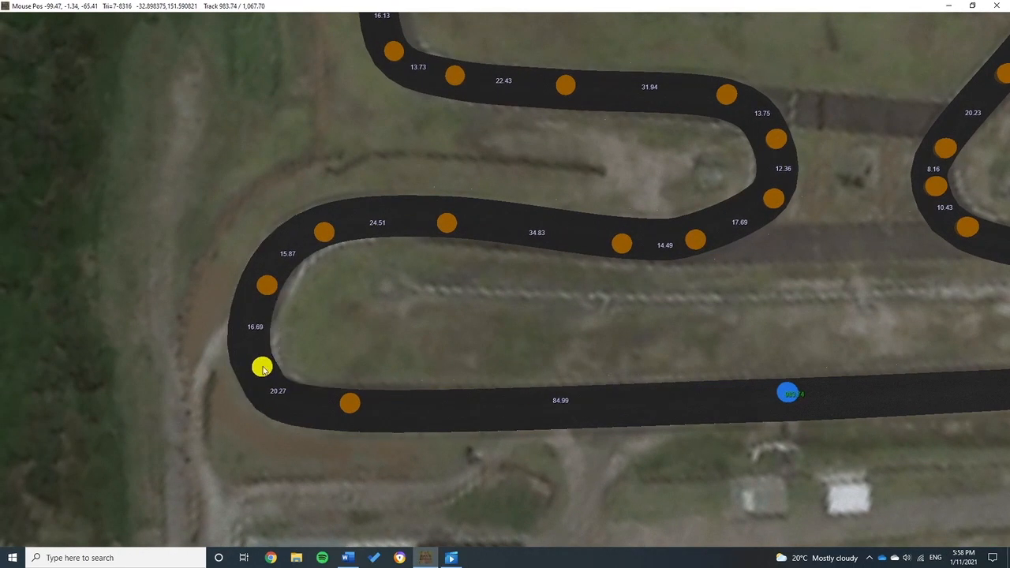
pyautogui.moveTo(270, 286); pyautogui.dragTo(276, 283)
# Shift two nodes between the western hairpin and the inner bend and two on the straight north of it
pyautogui.moveTo(417, 221); pyautogui.dragTo(332, 267, button='right')
pyautogui.moveTo(362, 269); pyautogui.dragTo(367, 269)
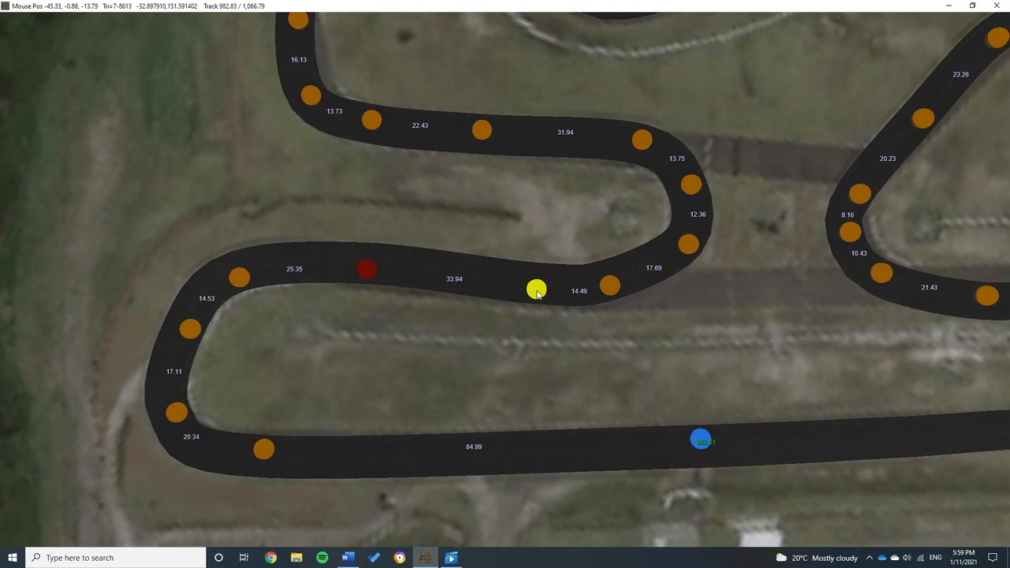
pyautogui.moveTo(604, 292); pyautogui.dragTo(636, 287)
pyautogui.moveTo(640, 219); pyautogui.dragTo(671, 401, button='right')
pyautogui.moveTo(514, 313); pyautogui.dragTo(514, 311)
pyautogui.moveTo(676, 316); pyautogui.dragTo(668, 320)
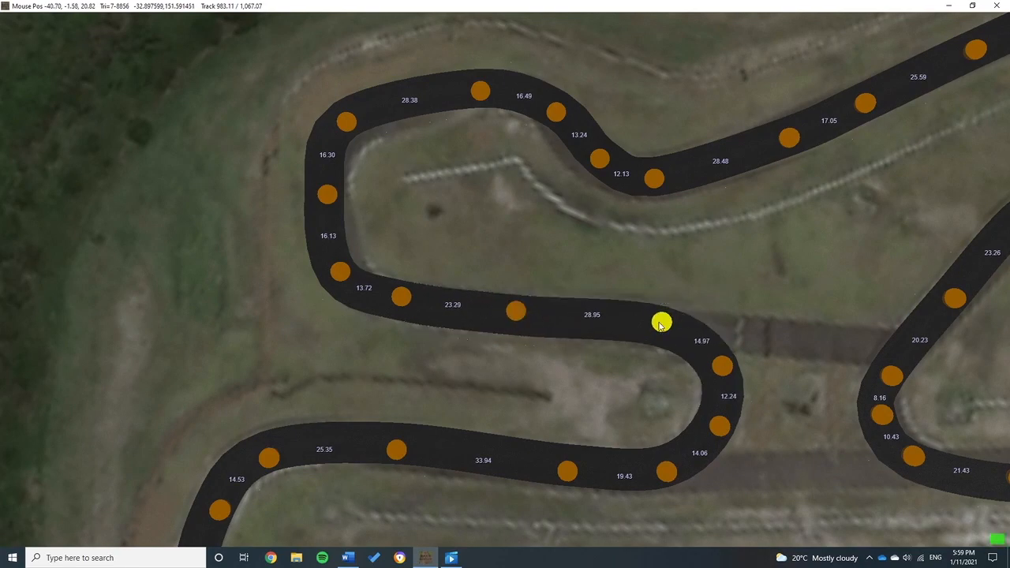
# Shift the nodes around the northwestern loop and the two nodes in the dip before the northern diagonal straight
pyautogui.moveTo(340, 271); pyautogui.dragTo(445, 355, button='right')
pyautogui.moveTo(454, 350); pyautogui.dragTo(455, 352)
pyautogui.moveTo(432, 279)
pyautogui.mouseDown()
pyautogui.moveTo(444, 280)
pyautogui.moveTo(431, 298)
pyautogui.mouseUp()
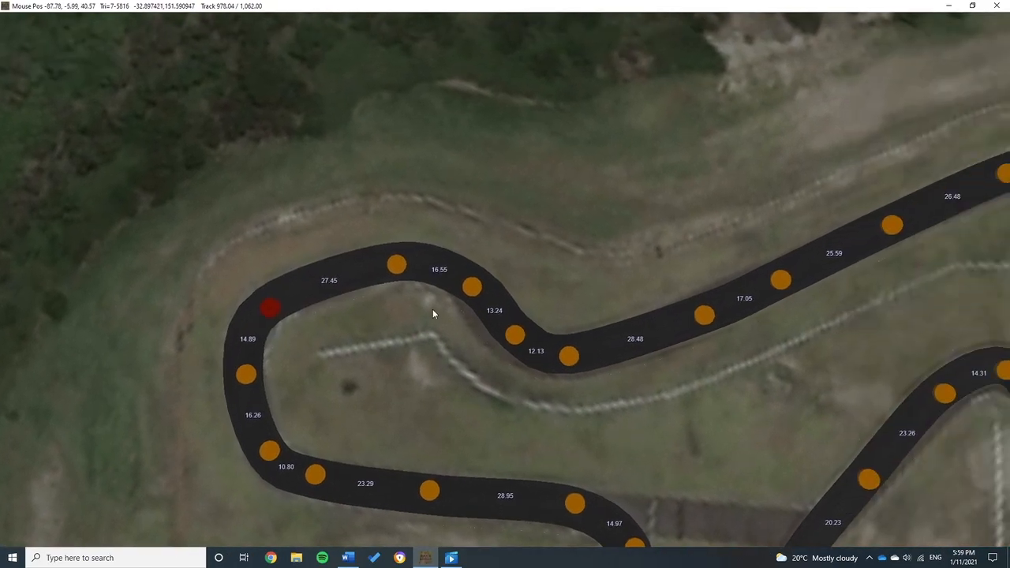
pyautogui.moveTo(516, 337); pyautogui.dragTo(504, 340)
pyautogui.moveTo(571, 358); pyautogui.dragTo(573, 368)
# Shift a node on the northern diagonal straight slightly to line up with the aerial image
pyautogui.moveTo(685, 345); pyautogui.dragTo(413, 430, button='right')
pyautogui.moveTo(728, 351); pyautogui.dragTo(563, 373, button='right')
pyautogui.moveTo(458, 335); pyautogui.dragTo(462, 332)
pyautogui.moveTo(600, 376); pyautogui.dragTo(480, 340, button='right')
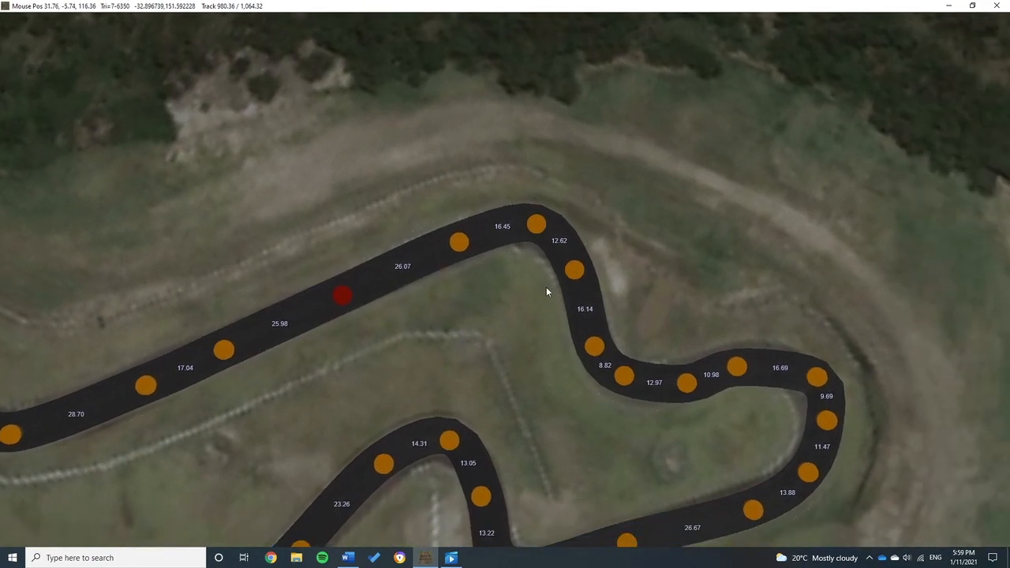
# Shift the nodes at the northeastern corner and through the dip into the eastern hairpin to match the aerial image
pyautogui.moveTo(536, 225); pyautogui.dragTo(539, 232)
pyautogui.moveTo(624, 376); pyautogui.dragTo(535, 320, button='right')
pyautogui.moveTo(536, 320); pyautogui.dragTo(543, 324)
pyautogui.moveTo(648, 309); pyautogui.dragTo(592, 318)
pyautogui.moveTo(729, 319); pyautogui.dragTo(645, 304)
pyautogui.moveTo(737, 366); pyautogui.dragTo(731, 368)
# Shift the nodes on the straight leaving the eastern hairpin and around the inner peak bend to match the aerial image
pyautogui.moveTo(730, 375); pyautogui.dragTo(690, 296, button='middle')
pyautogui.moveTo(621, 370); pyautogui.dragTo(607, 370)
pyautogui.moveTo(460, 421); pyautogui.dragTo(654, 342, button='middle')
pyautogui.moveTo(560, 339); pyautogui.dragTo(614, 344)
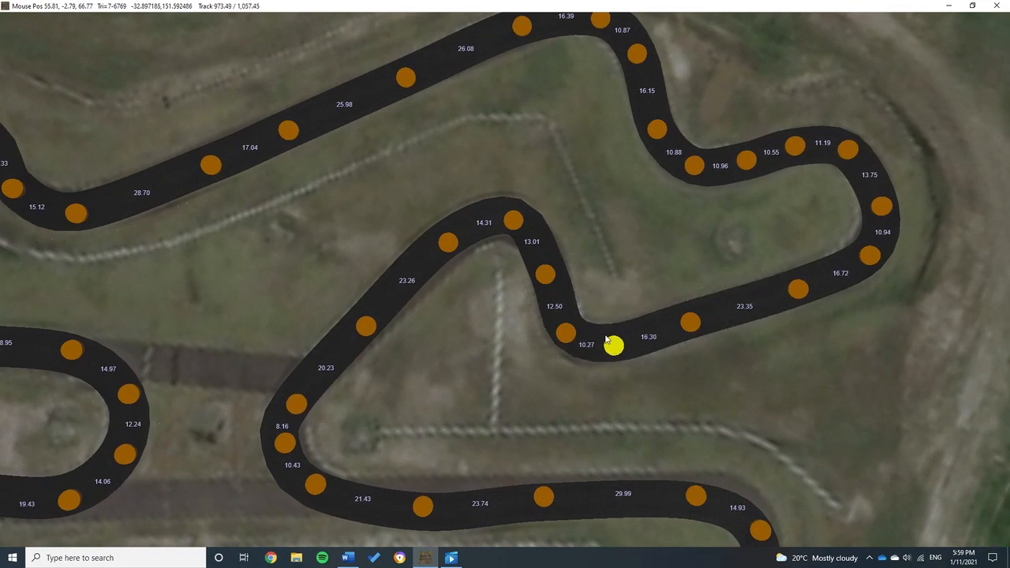
pyautogui.moveTo(522, 202); pyautogui.dragTo(582, 208, button='middle')
pyautogui.moveTo(574, 225); pyautogui.dragTo(570, 231)
pyautogui.moveTo(506, 249); pyautogui.dragTo(509, 259)
# Shift the nodes down the inner diagonal, around the bend at its lower end and onto the following straight
pyautogui.moveTo(514, 279); pyautogui.dragTo(592, 227, button='middle')
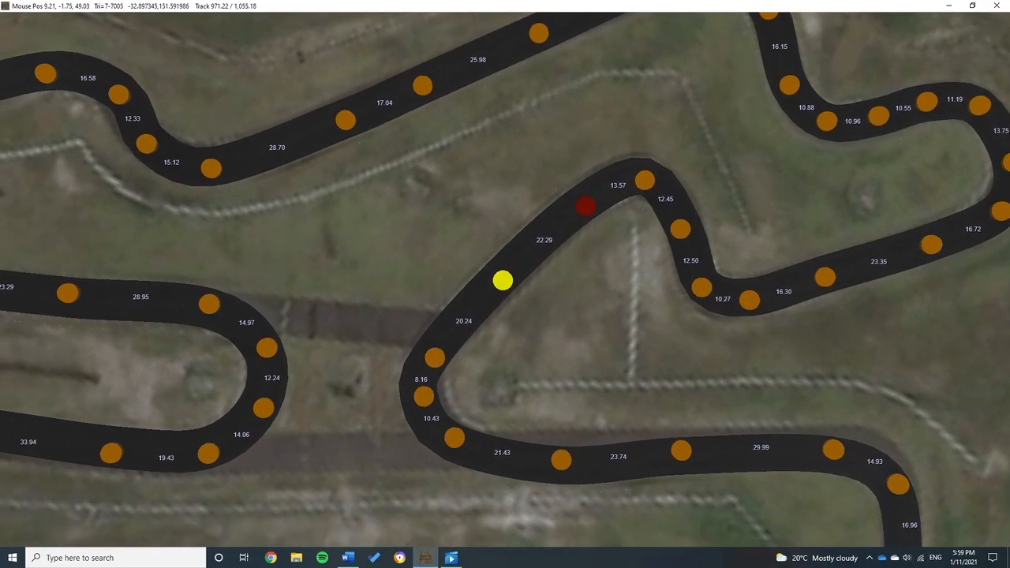
pyautogui.moveTo(503, 280); pyautogui.dragTo(506, 282)
pyautogui.moveTo(435, 358); pyautogui.dragTo(444, 343)
pyautogui.moveTo(424, 396); pyautogui.dragTo(463, 435)
pyautogui.moveTo(559, 458); pyautogui.dragTo(537, 408, button='middle')
pyautogui.moveTo(536, 408); pyautogui.dragTo(540, 396)
pyautogui.moveTo(658, 399); pyautogui.dragTo(660, 392)
# Shift the nodes around the southeastern loop and the node on the main straight to line up with the aerial image
pyautogui.moveTo(697, 403); pyautogui.dragTo(643, 352, button='middle')
pyautogui.moveTo(660, 350); pyautogui.dragTo(649, 339)
pyautogui.moveTo(724, 380); pyautogui.dragTo(717, 363)
pyautogui.moveTo(733, 430); pyautogui.dragTo(689, 301, button='middle')
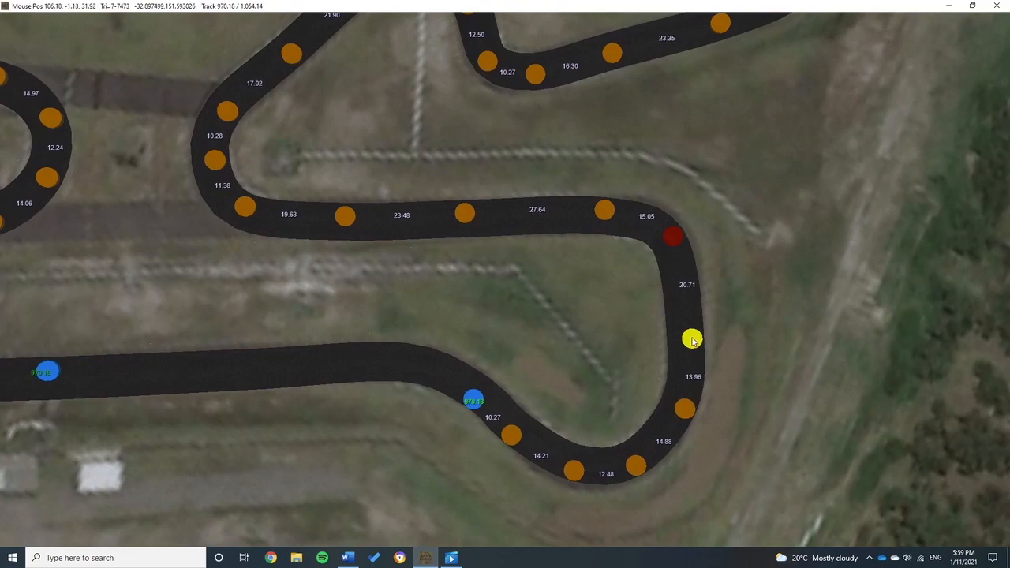
pyautogui.moveTo(691, 340); pyautogui.dragTo(736, 316, button='middle')
pyautogui.moveTo(643, 385); pyautogui.dragTo(710, 380)
pyautogui.moveTo(629, 273); pyautogui.dragTo(673, 280, button='middle')
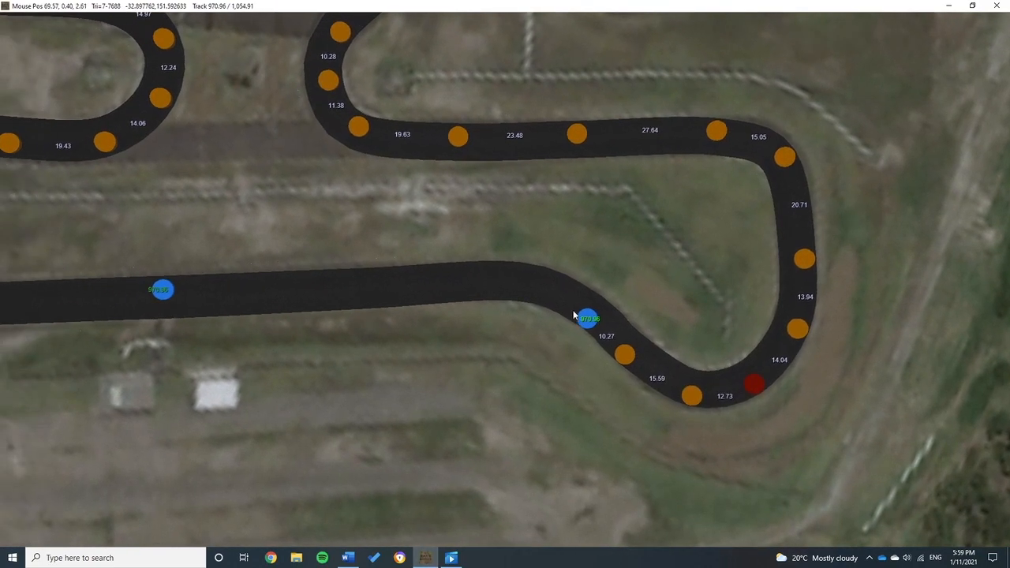
pyautogui.click(469, 272)
pyautogui.moveTo(365, 286); pyautogui.dragTo(362, 286)
# Shift the node at the eastern end of the northwestern loop slightly to smooth its fit with the aerial image
pyautogui.scroll(-5, 588, 283)
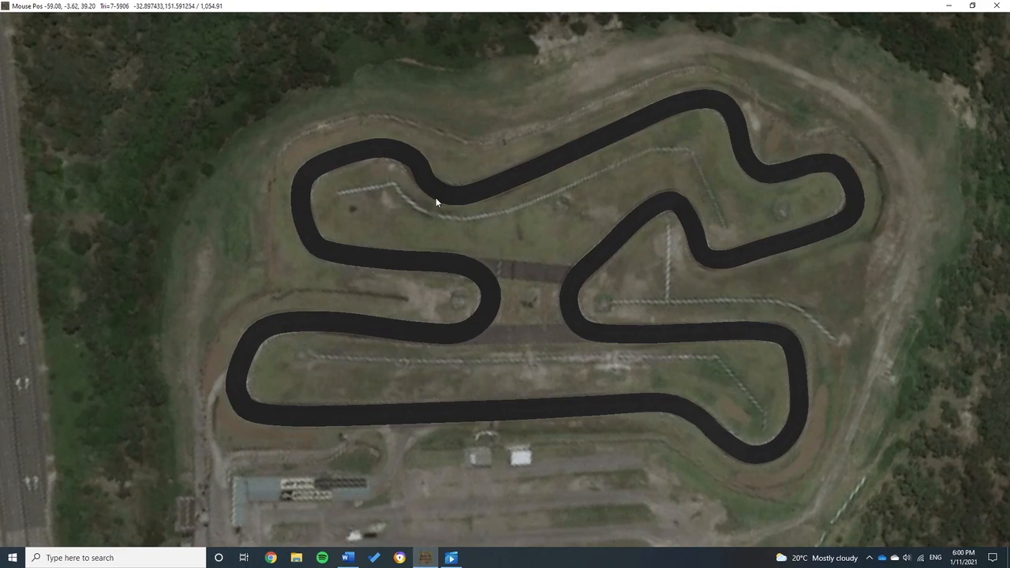
pyautogui.click(422, 165)
pyautogui.click(414, 161)
pyautogui.scroll(4, 412, 161)
pyautogui.moveTo(412, 162); pyautogui.dragTo(397, 151)
pyautogui.scroll(-4, 454, 158)
pyautogui.click(633, 246)
# Switch to track surface materials, select the northern section of the track and give it the fourth asphalt texture
pyautogui.moveTo(330, 22)
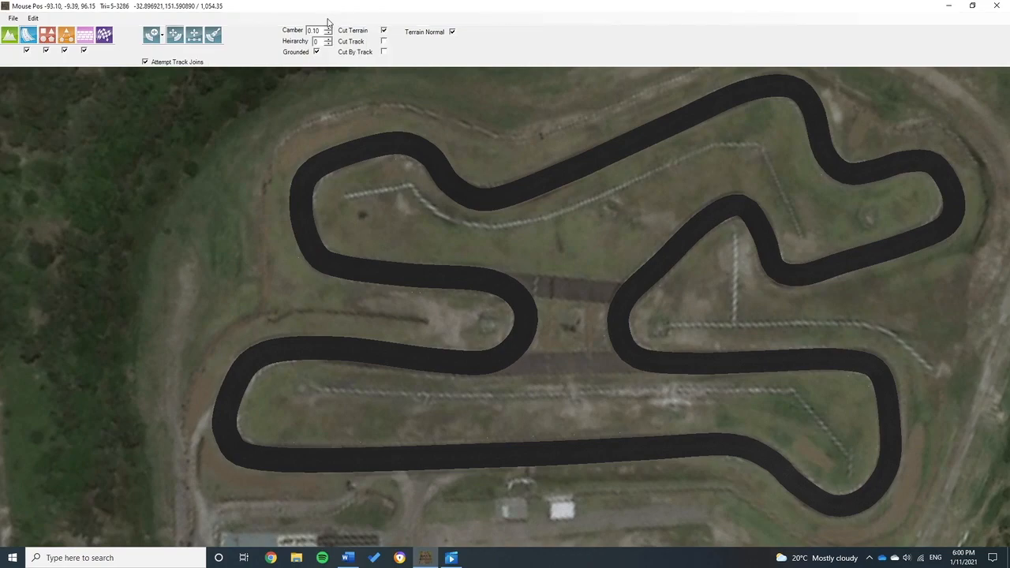
pyautogui.click(215, 40)
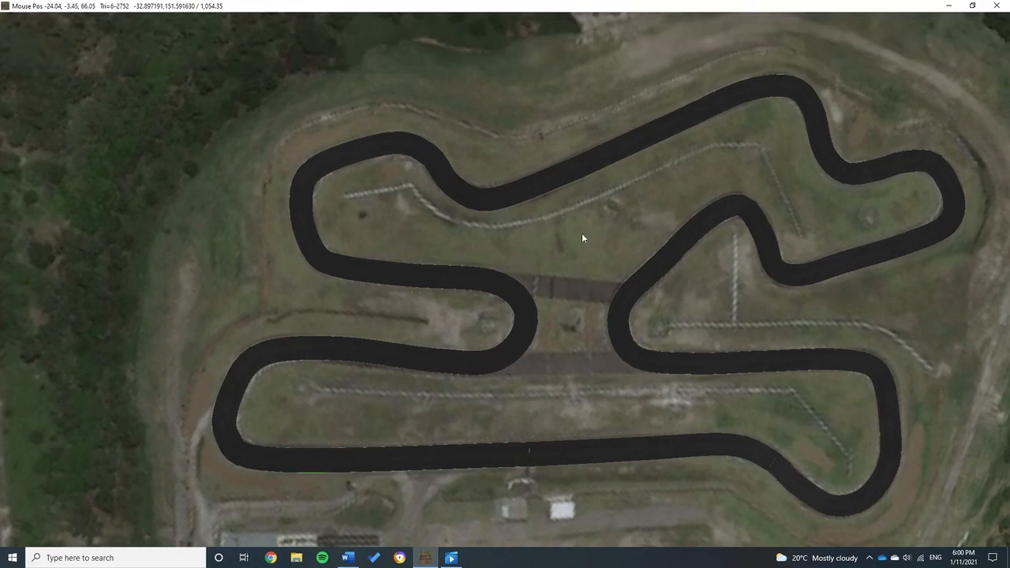
pyautogui.scroll(6, 549, 309)
pyautogui.scroll(-6, 542, 260)
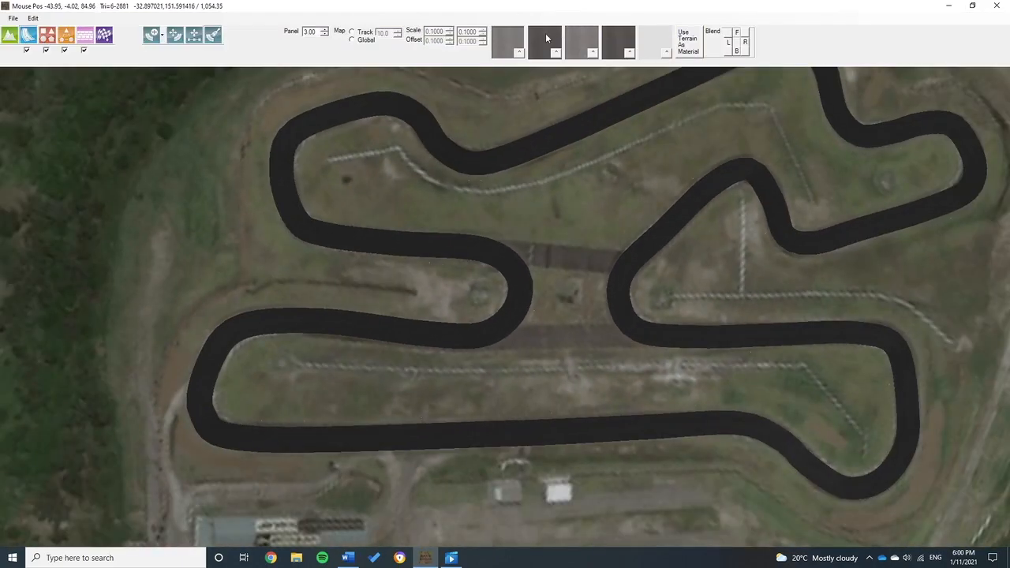
pyautogui.click(558, 128)
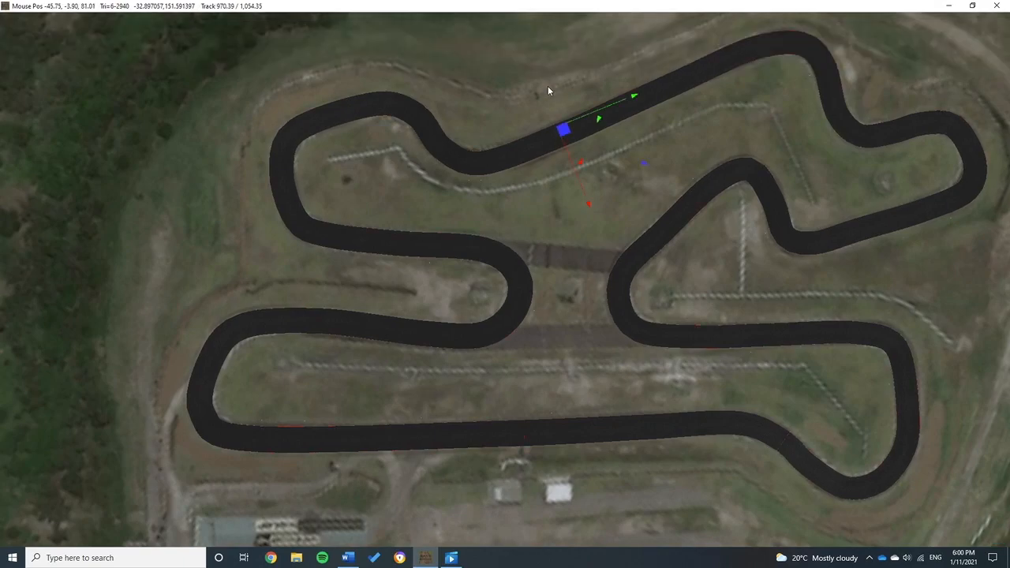
pyautogui.click(548, 149)
pyautogui.click(535, 147)
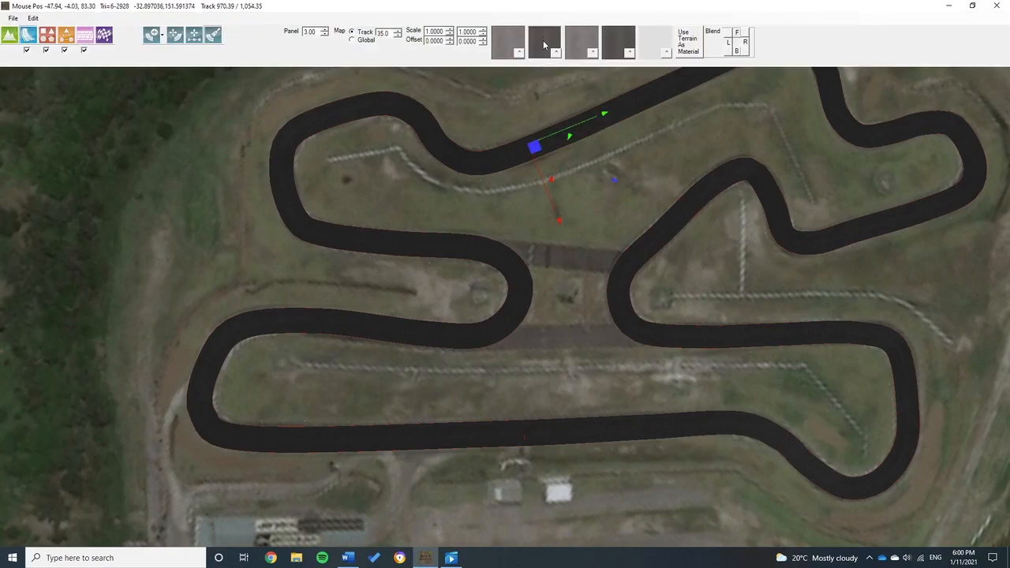
pyautogui.scroll(3, 559, 141)
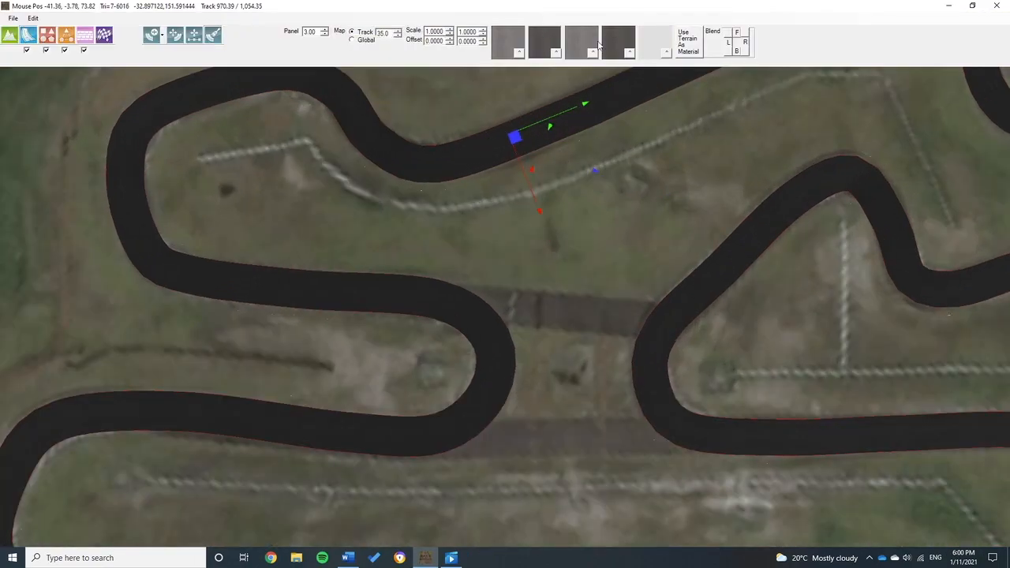
pyautogui.click(587, 40)
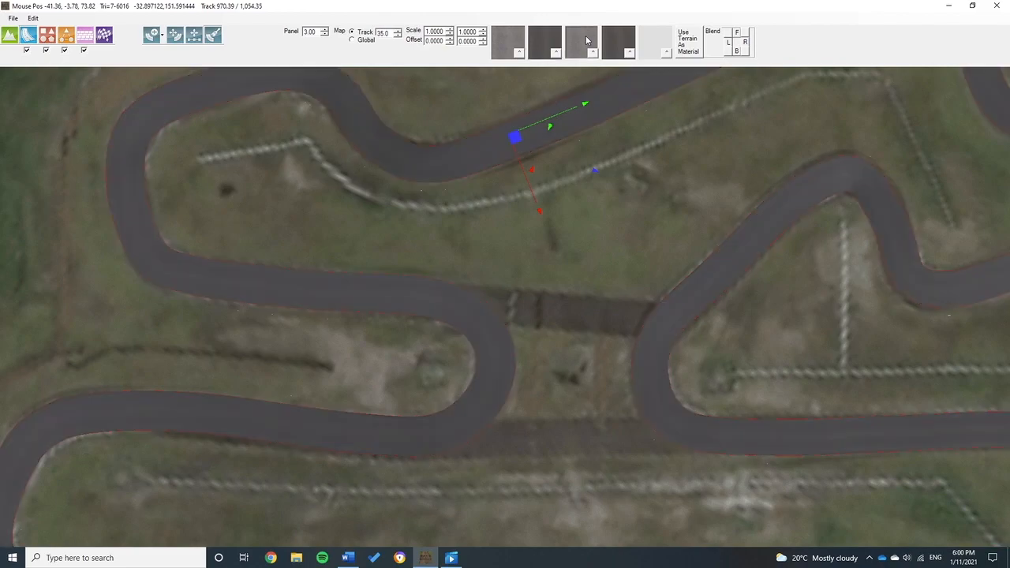
pyautogui.click(622, 48)
# Select the remaining black section of the main straight, apply the fourth asphalt texture to it and clear the selection
pyautogui.scroll(-3, 582, 117)
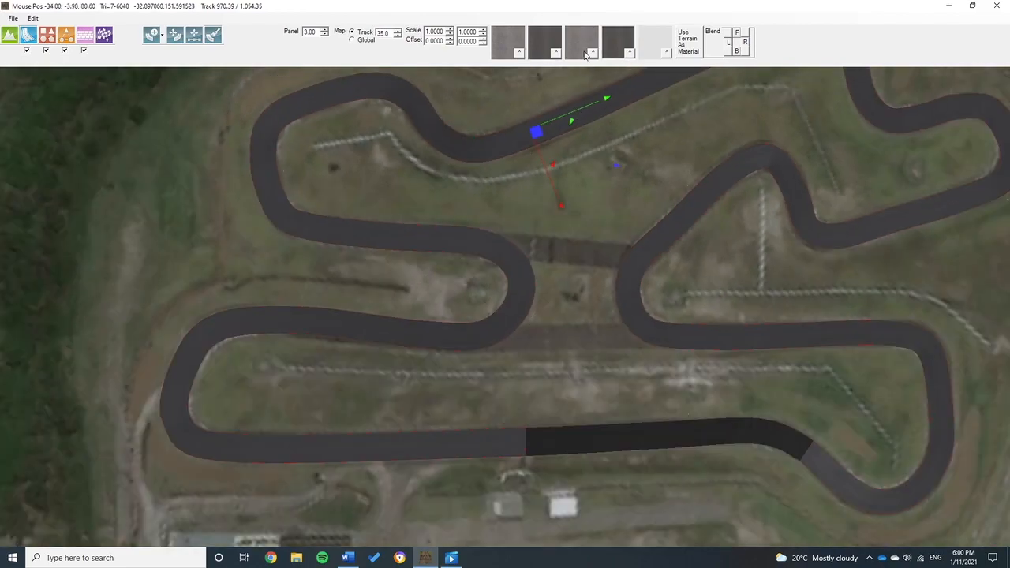
pyautogui.moveTo(681, 307); pyautogui.dragTo(647, 172, button='middle')
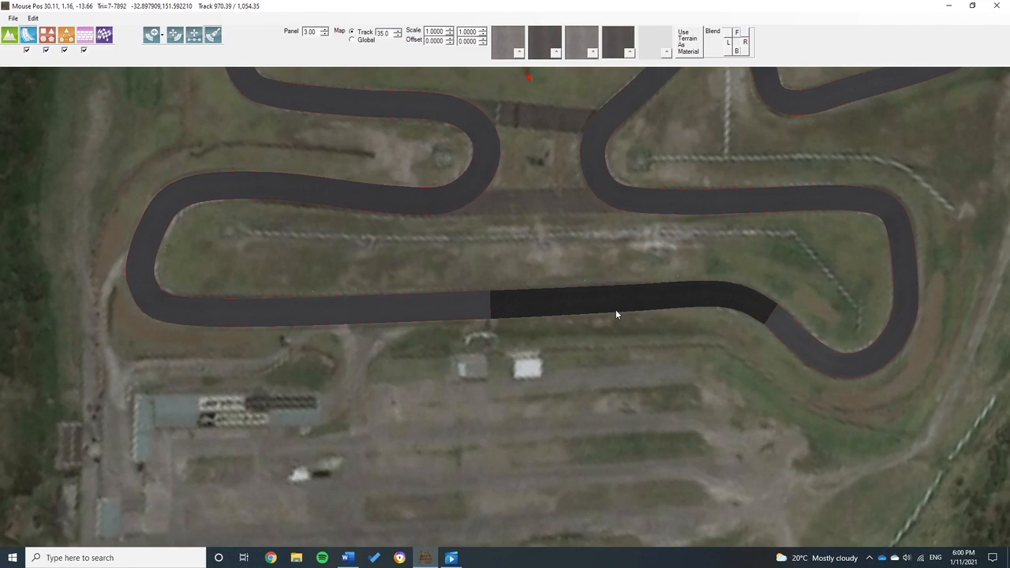
pyautogui.click(622, 297)
pyautogui.click(598, 308)
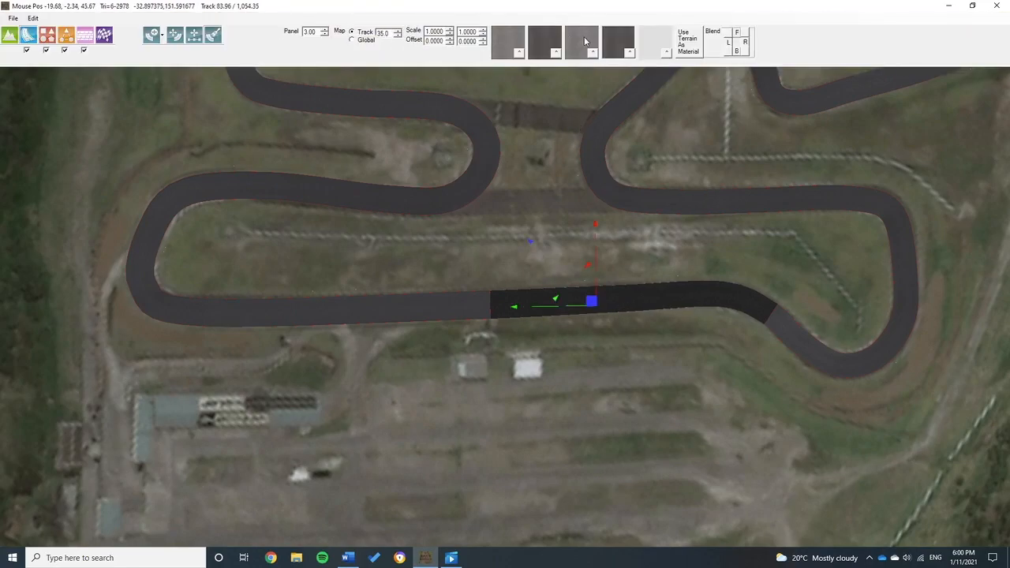
pyautogui.click(611, 40)
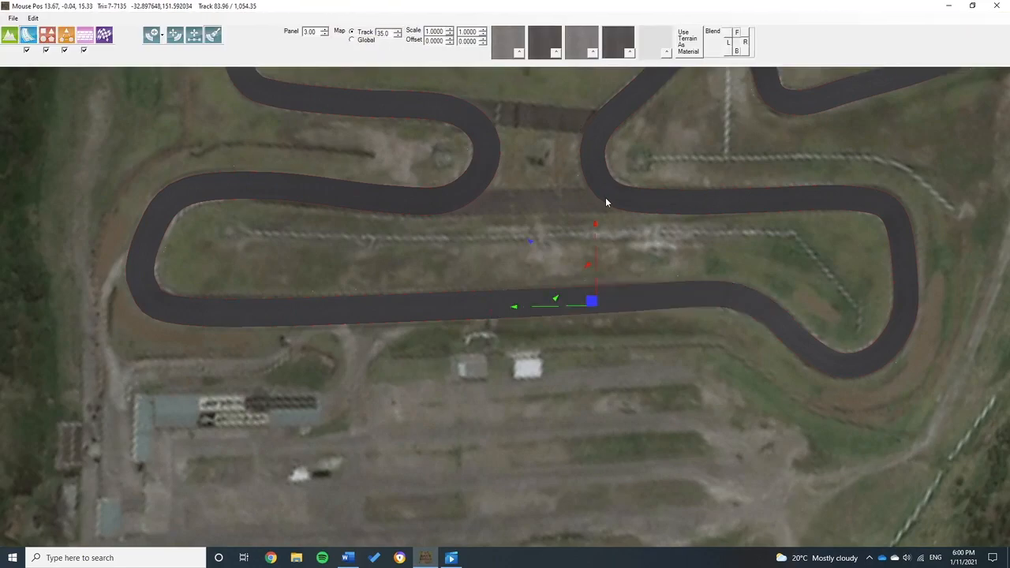
pyautogui.click(567, 195)
pyautogui.moveTo(567, 194); pyautogui.dragTo(595, 334, button='middle')
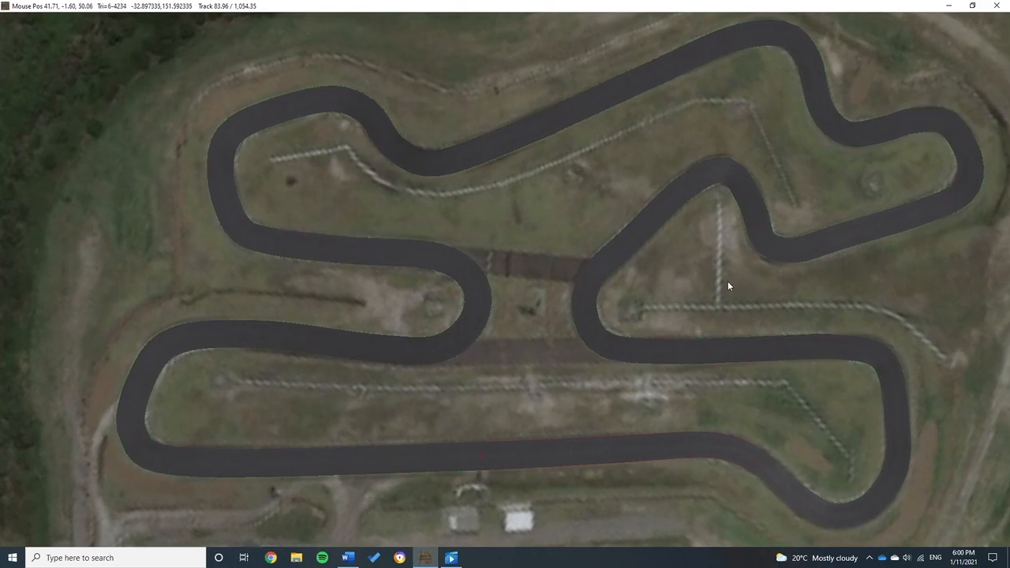
pyautogui.scroll(5, 541, 277)
pyautogui.moveTo(541, 277); pyautogui.dragTo(582, 235, button='middle')
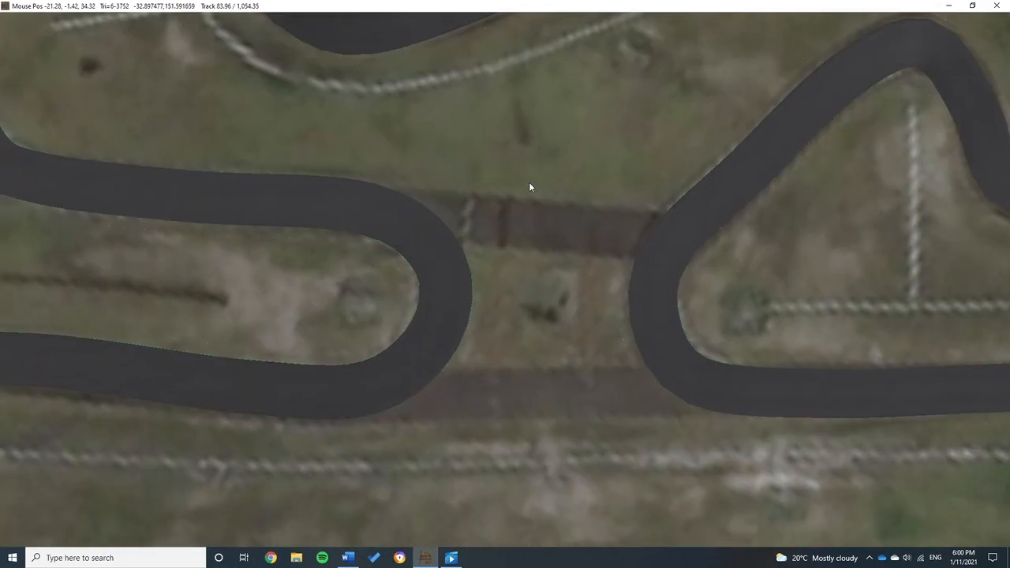
pyautogui.moveTo(524, 179); pyautogui.dragTo(349, 40, button='middle')
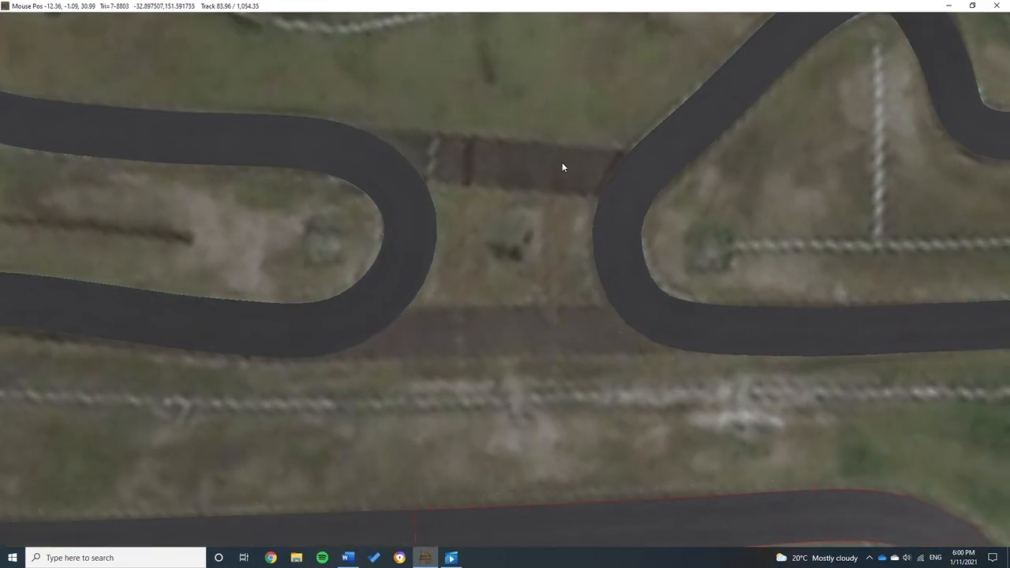
pyautogui.scroll(-8, 562, 163)
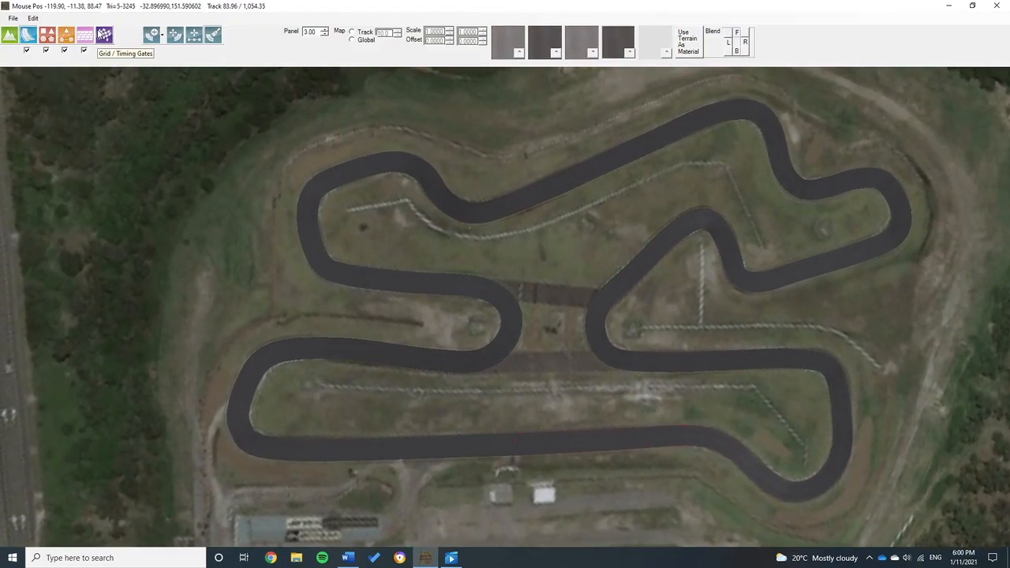
# Switch to the grid and timing gates and examine the start line, grid cars, pit row and checkpoint gates around the circuit
pyautogui.click(104, 36)
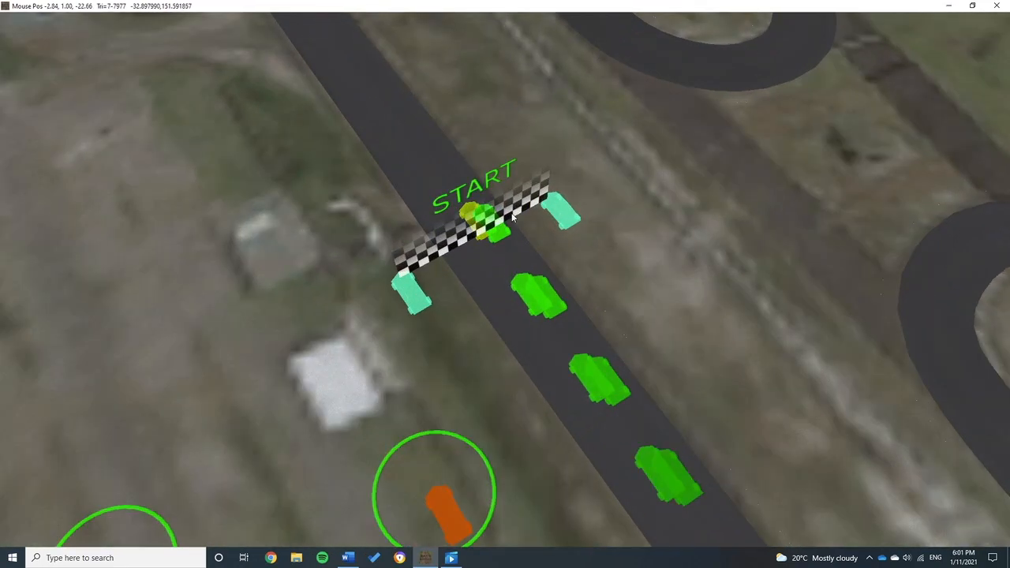
pyautogui.scroll(-5, 426, 280)
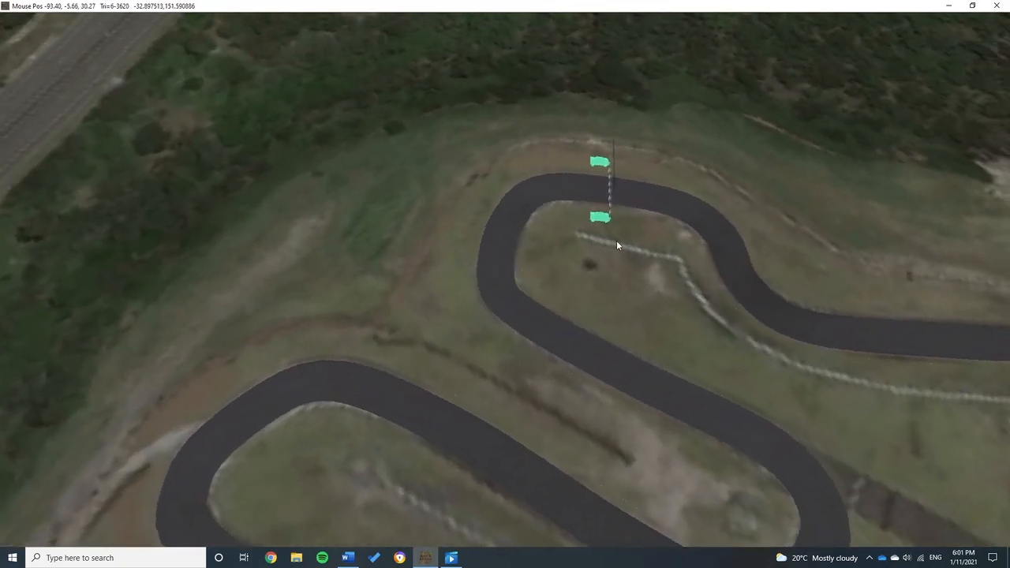
pyautogui.scroll(-5, 525, 142)
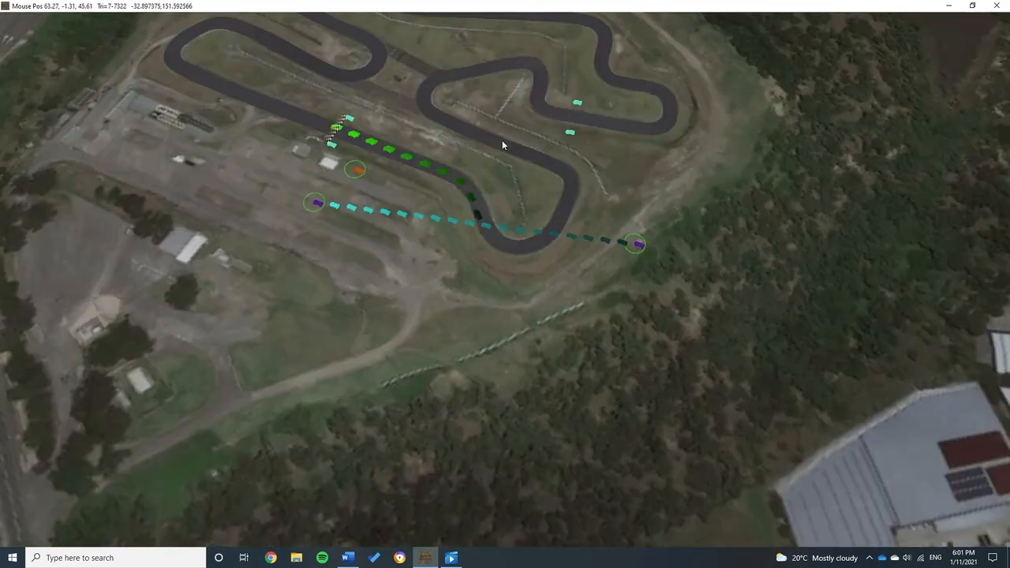
pyautogui.moveTo(502, 145); pyautogui.dragTo(620, 82, button='middle')
pyautogui.moveTo(620, 82); pyautogui.dragTo(447, 314, button='right')
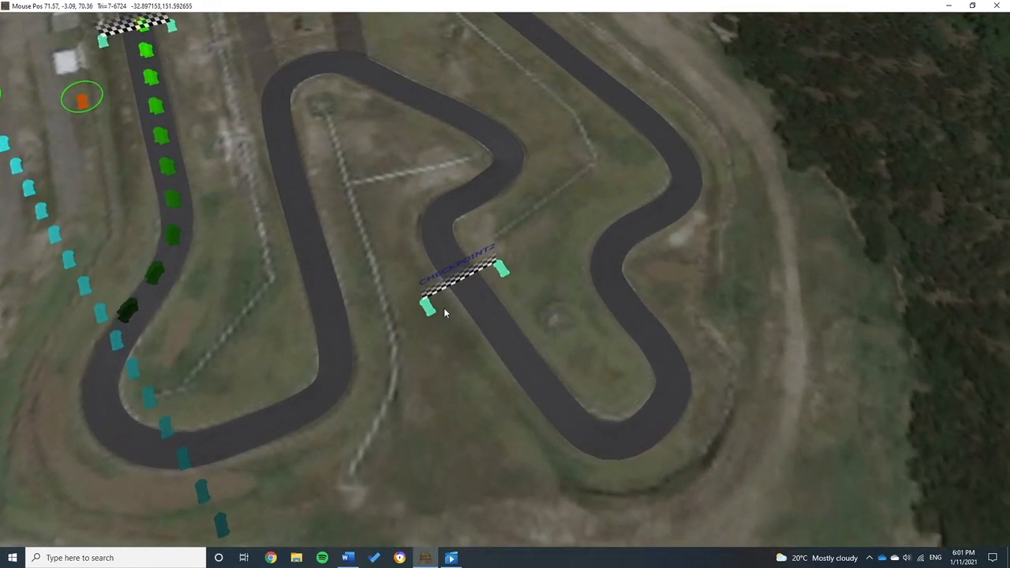
pyautogui.scroll(5, 463, 293)
pyautogui.scroll(-5, 477, 272)
pyautogui.scroll(-5, 482, 260)
pyautogui.moveTo(501, 238); pyautogui.dragTo(753, 393, button='middle')
pyautogui.click(738, 389)
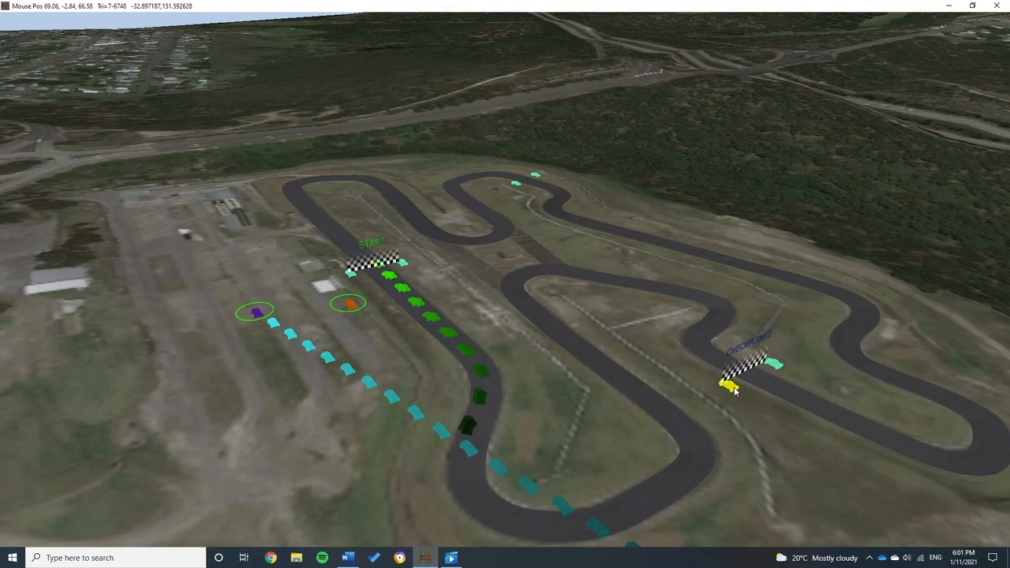
pyautogui.scroll(2, 488, 314)
pyautogui.moveTo(487, 314); pyautogui.dragTo(430, 372, button='middle')
pyautogui.scroll(4, 416, 345)
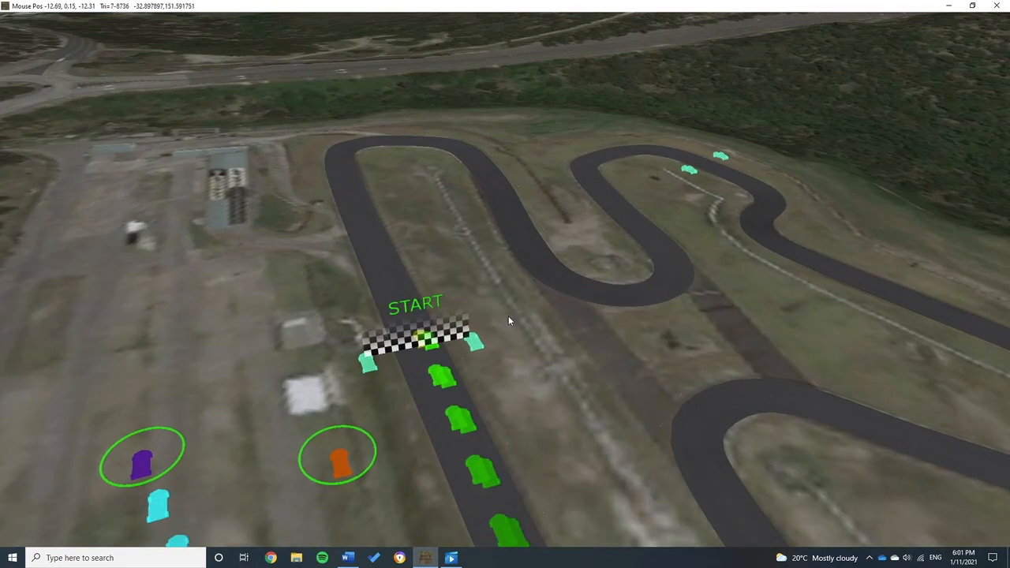
# Reposition both ends of the pit row so it runs through the paddock clear of the track
pyautogui.moveTo(574, 286); pyautogui.dragTo(479, 357, button='middle')
pyautogui.moveTo(351, 408); pyautogui.dragTo(351, 395)
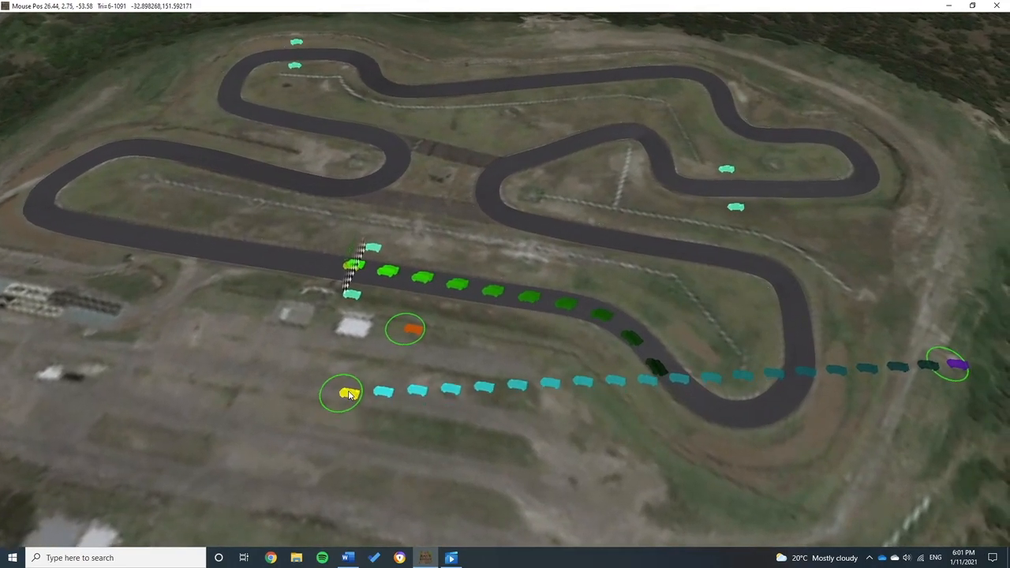
pyautogui.moveTo(957, 374); pyautogui.dragTo(756, 458)
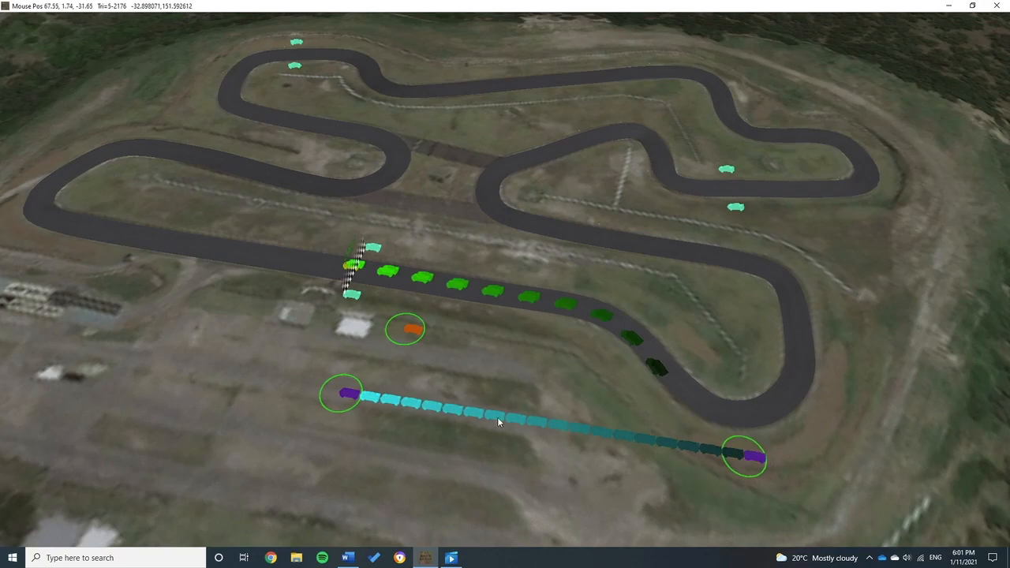
pyautogui.moveTo(348, 397); pyautogui.dragTo(208, 357)
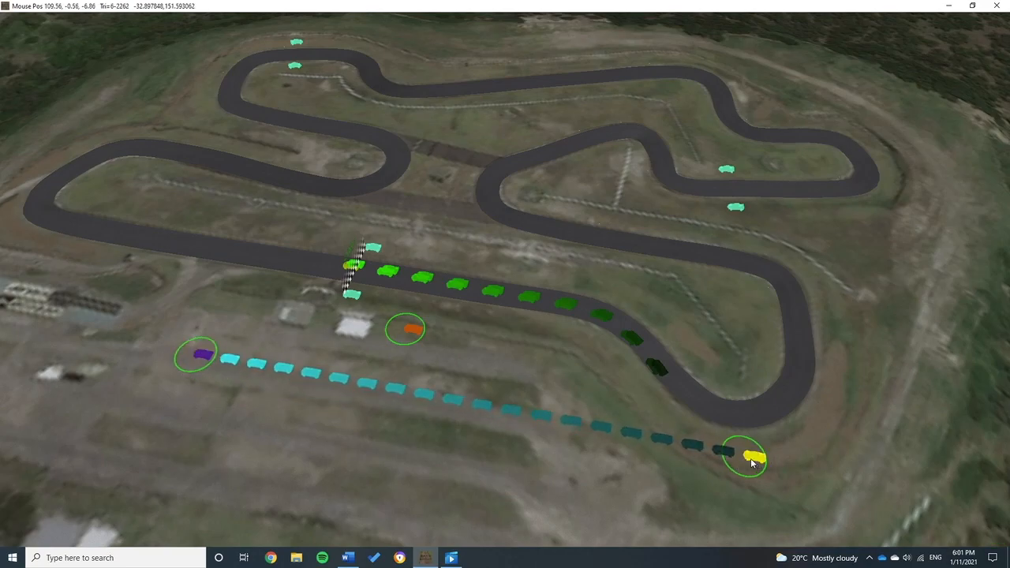
# Move the front of the starting grid back behind the start line and set the number of teams to 1
pyautogui.moveTo(357, 269); pyautogui.dragTo(442, 358, button='middle')
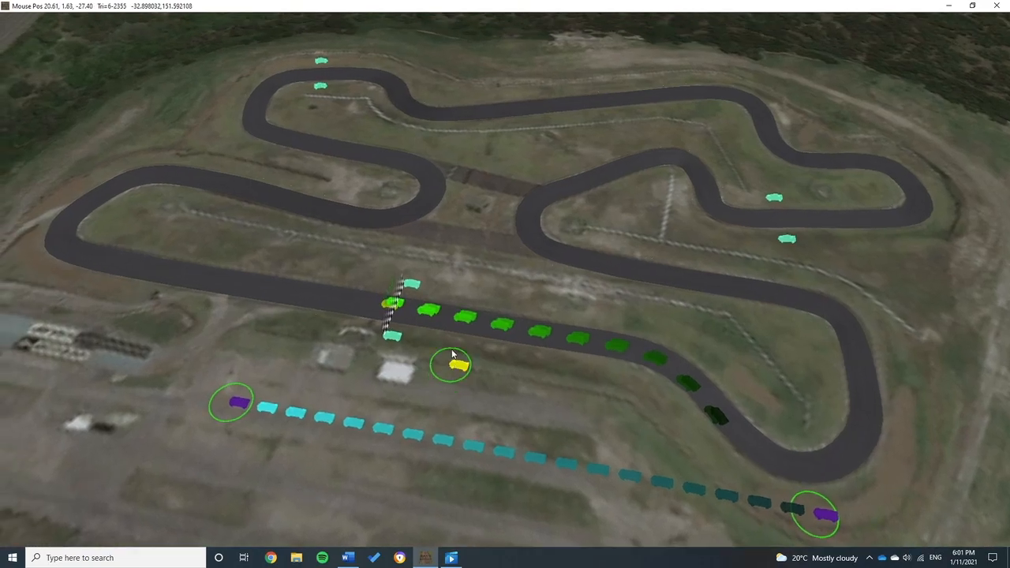
pyautogui.moveTo(388, 313); pyautogui.dragTo(447, 328)
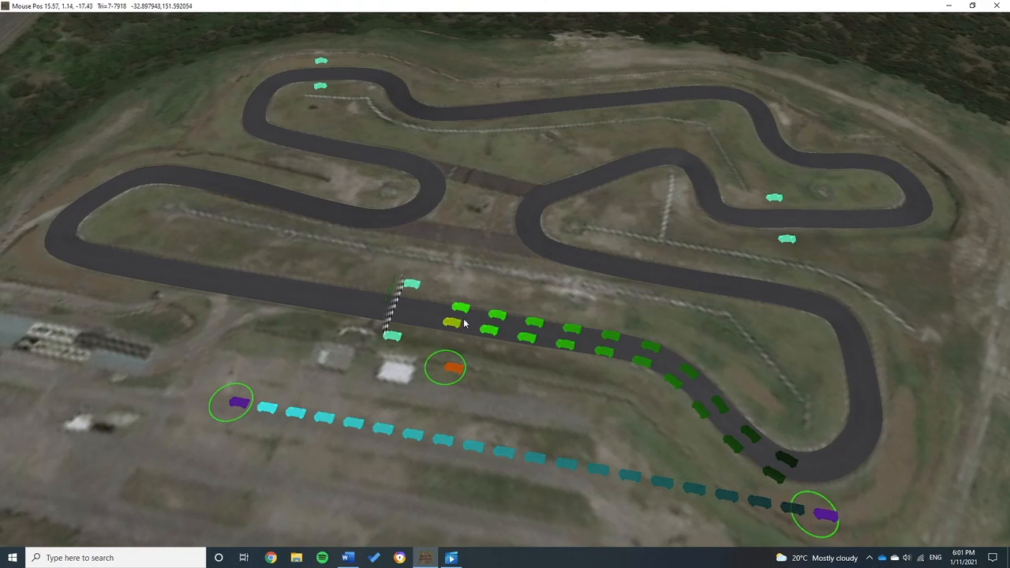
pyautogui.moveTo(435, 8)
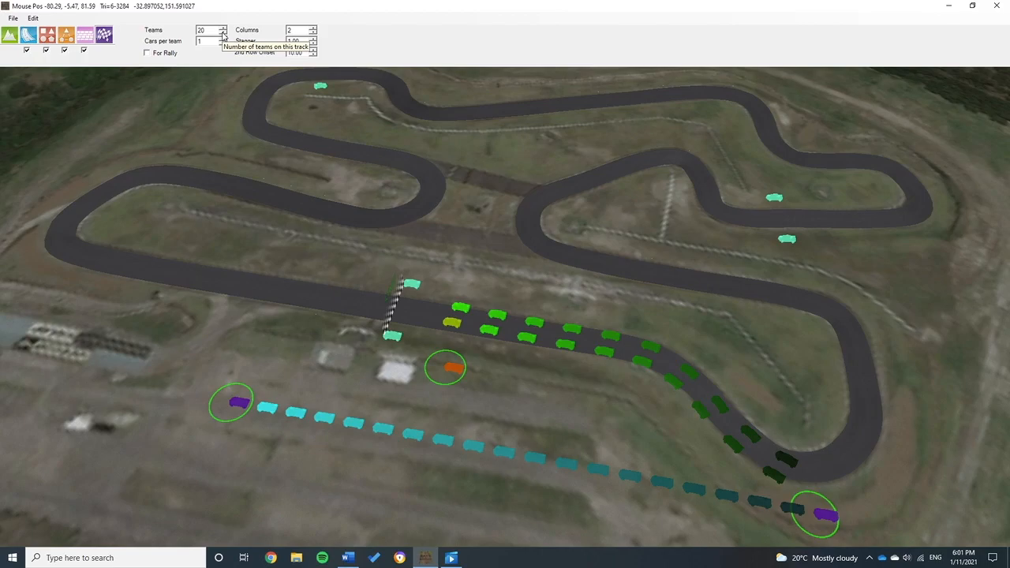
pyautogui.moveTo(222, 35); pyautogui.dragTo(223, 34)
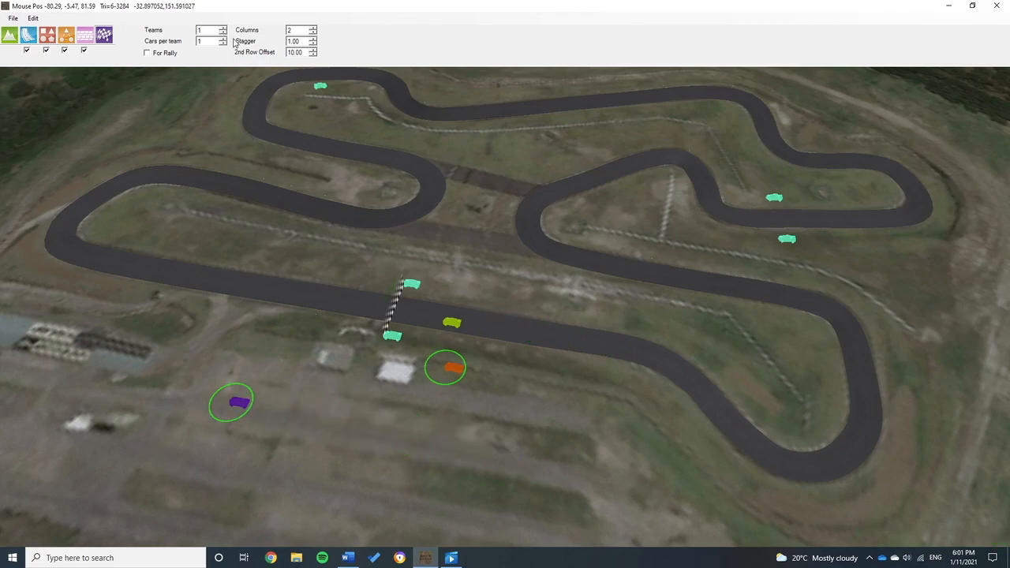
# Move the purple pit car, the orange car and the grid car together onto the track just behind the start line
pyautogui.moveTo(240, 405); pyautogui.dragTo(424, 324)
pyautogui.scroll(3, 426, 316)
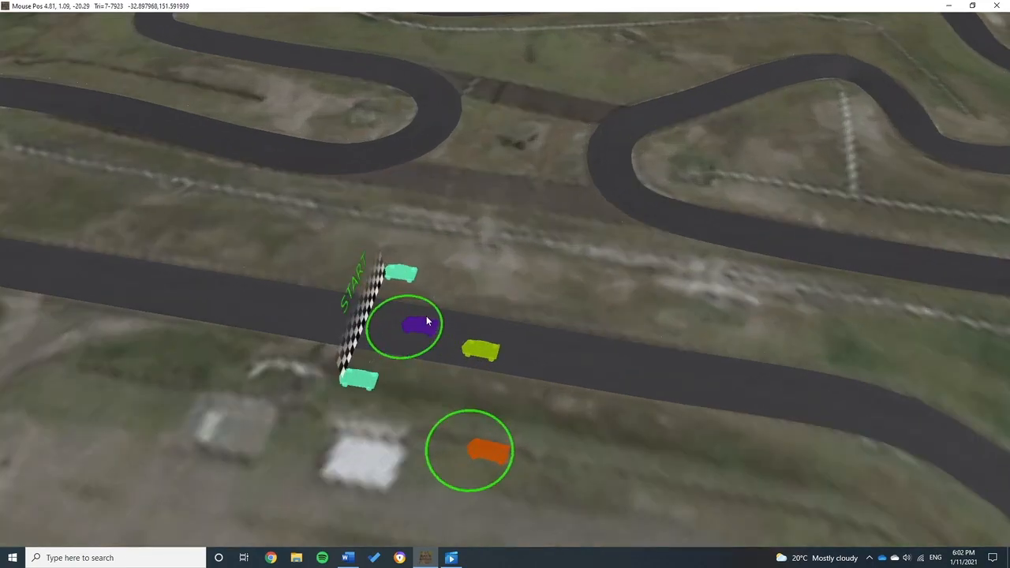
pyautogui.moveTo(472, 451); pyautogui.dragTo(413, 331)
pyautogui.moveTo(471, 348); pyautogui.dragTo(417, 329)
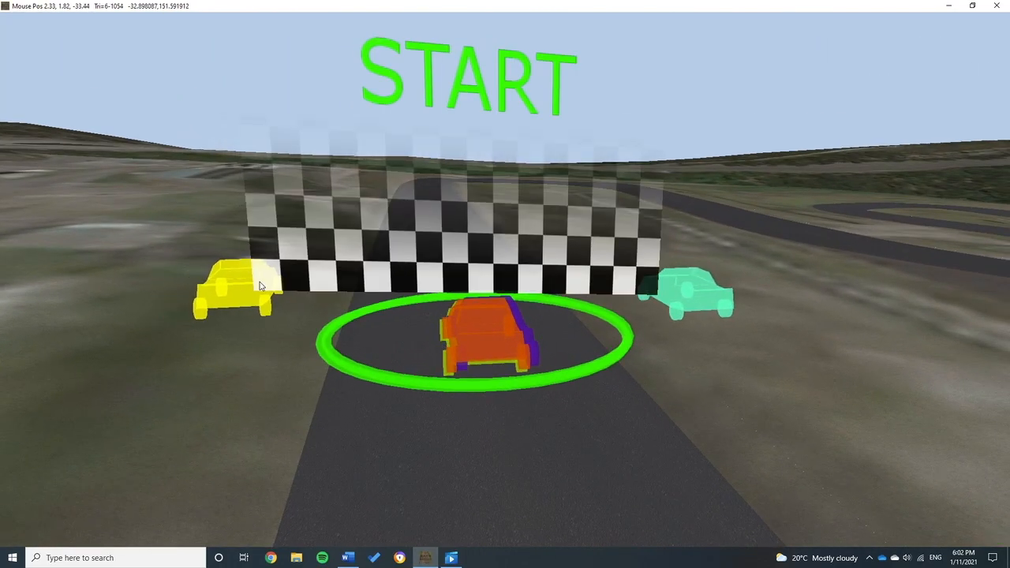
# Save the kart venue with its completed grid, pit and timing gate layout
pyautogui.scroll(-5, 660, 327)
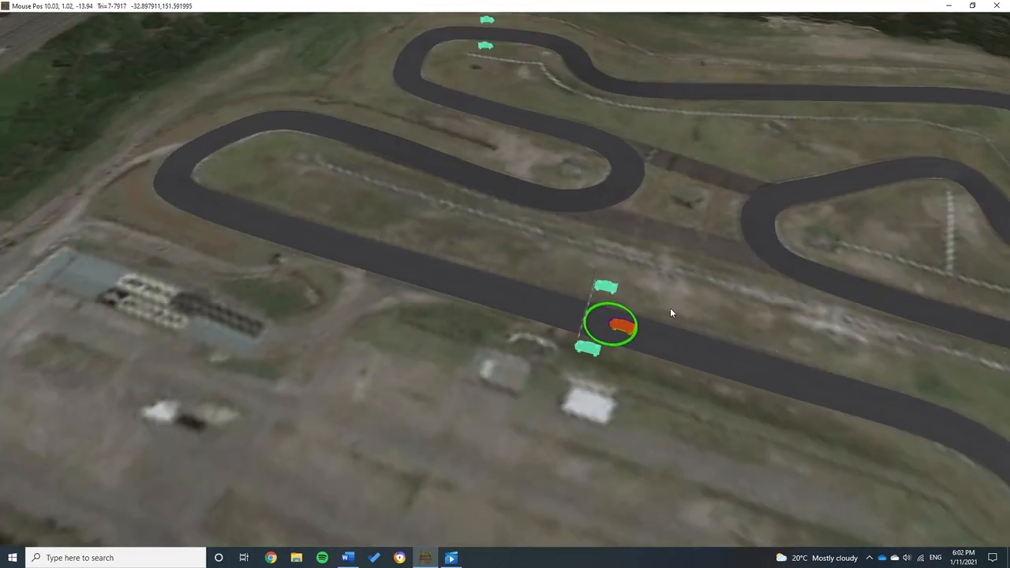
pyautogui.scroll(-5, 670, 313)
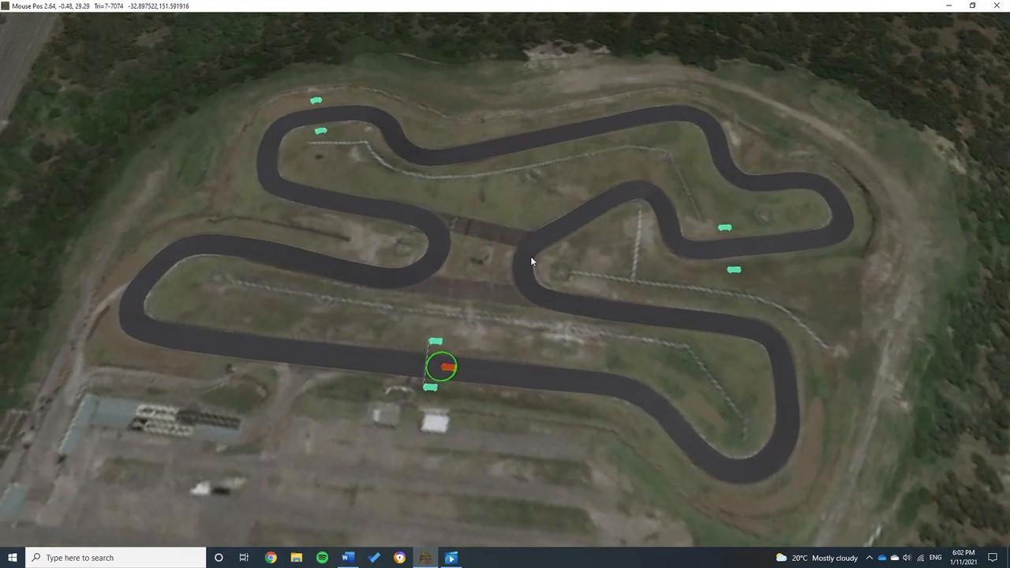
pyautogui.scroll(-3, 571, 280)
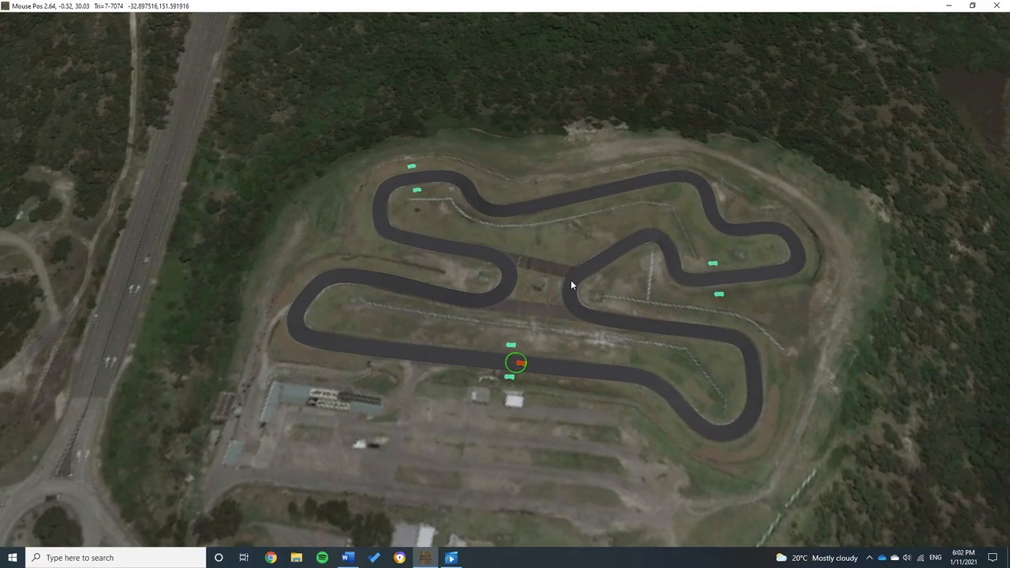
pyautogui.moveTo(570, 279); pyautogui.dragTo(695, 280, button='middle')
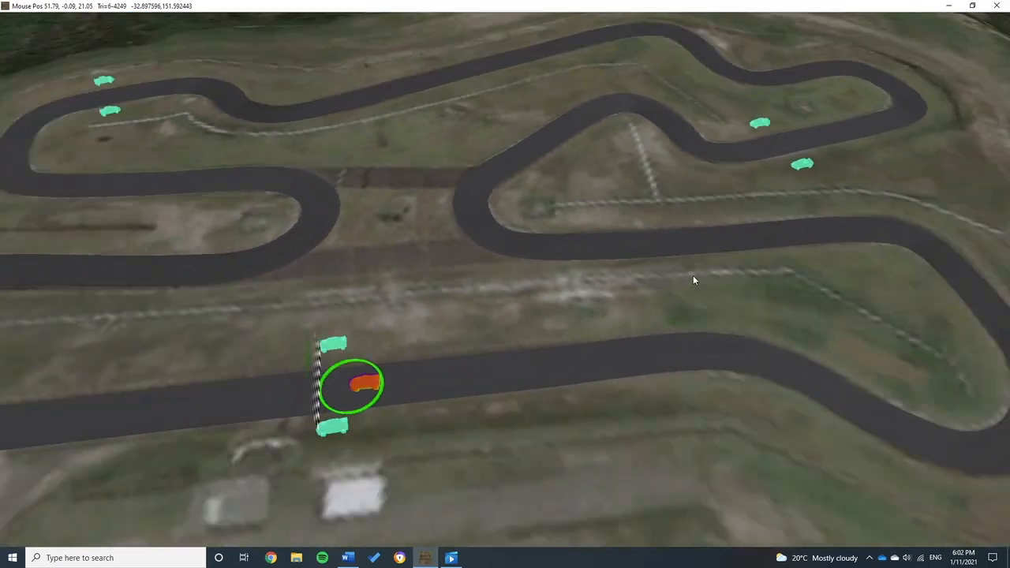
pyautogui.scroll(-3, 693, 296)
pyautogui.moveTo(59, 6)
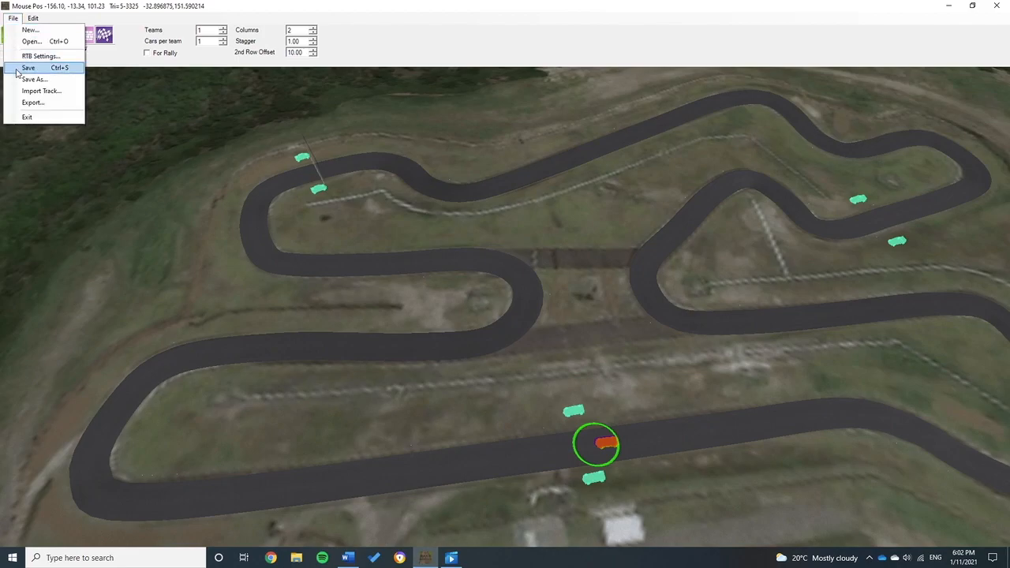
pyautogui.click(28, 67)
# Export everything in the venue to the Newcastle Kart project's Export folder, without creating separate files for components
pyautogui.click(13, 18)
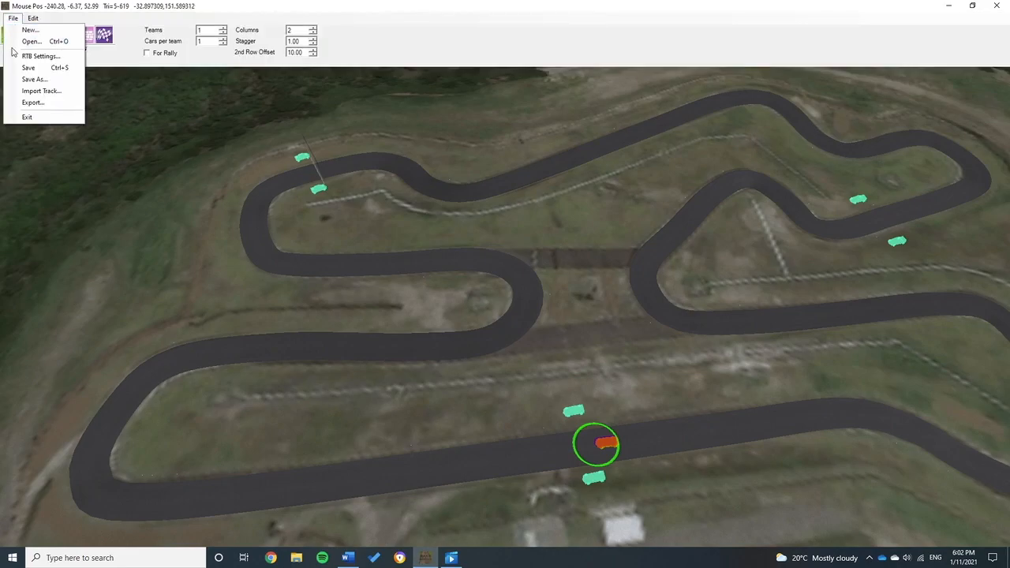
pyautogui.click(49, 104)
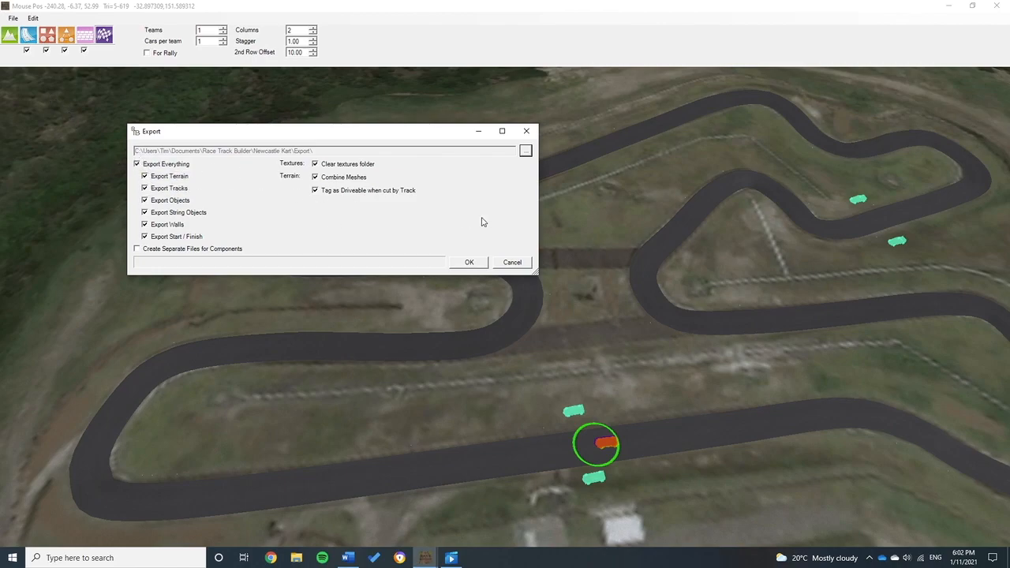
pyautogui.click(470, 263)
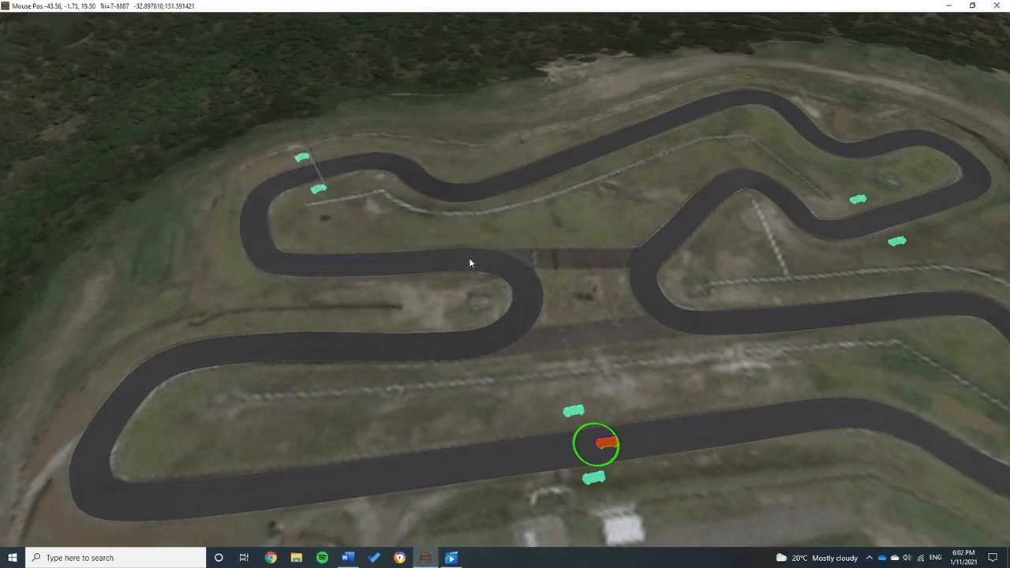
# Close Race Track Builder and launch ksEditor.exe from the inner KsEditorAt (v6) (1) folder
pyautogui.click(997, 11)
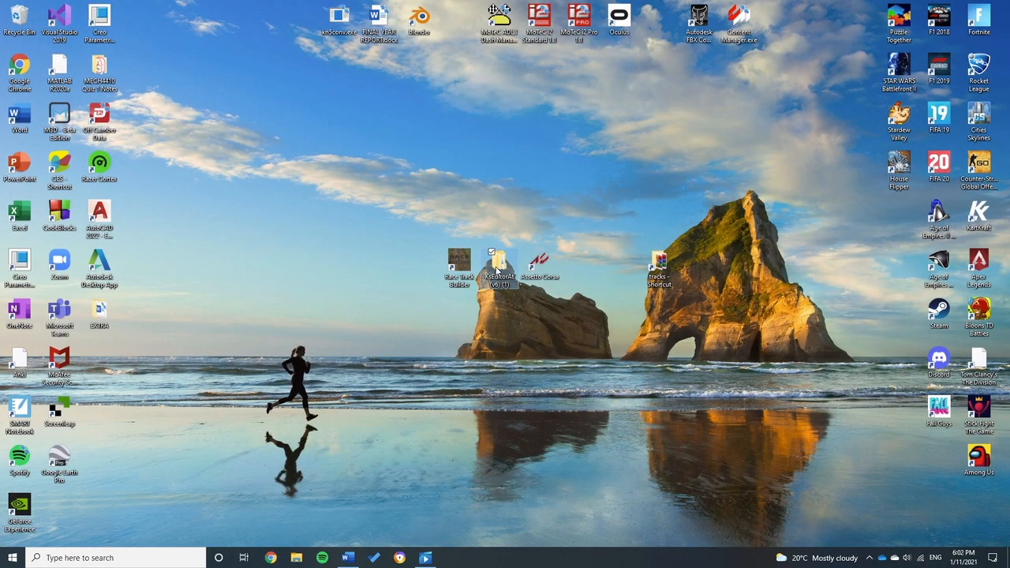
pyautogui.doubleClick(497, 269)
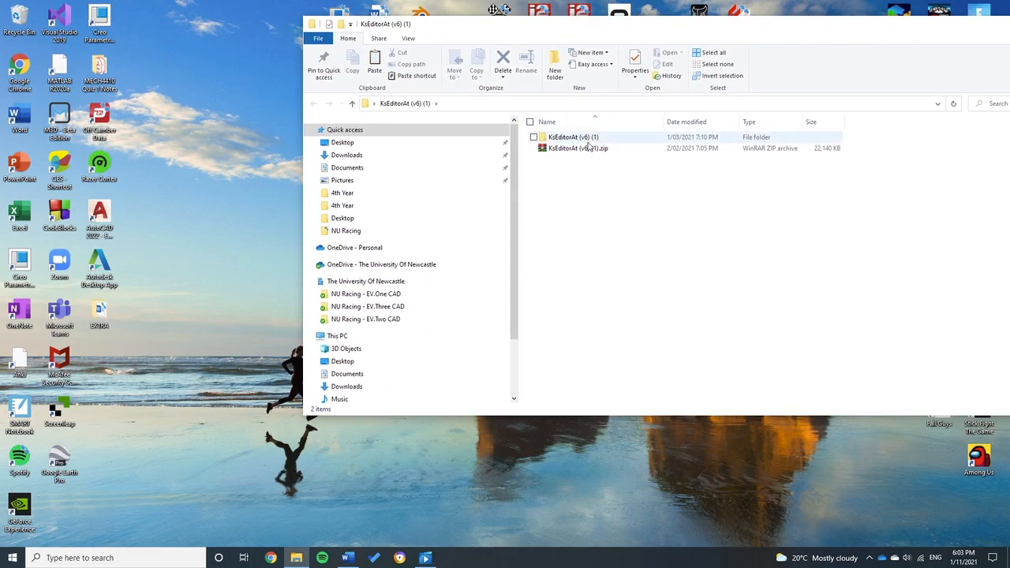
pyautogui.doubleClick(553, 136)
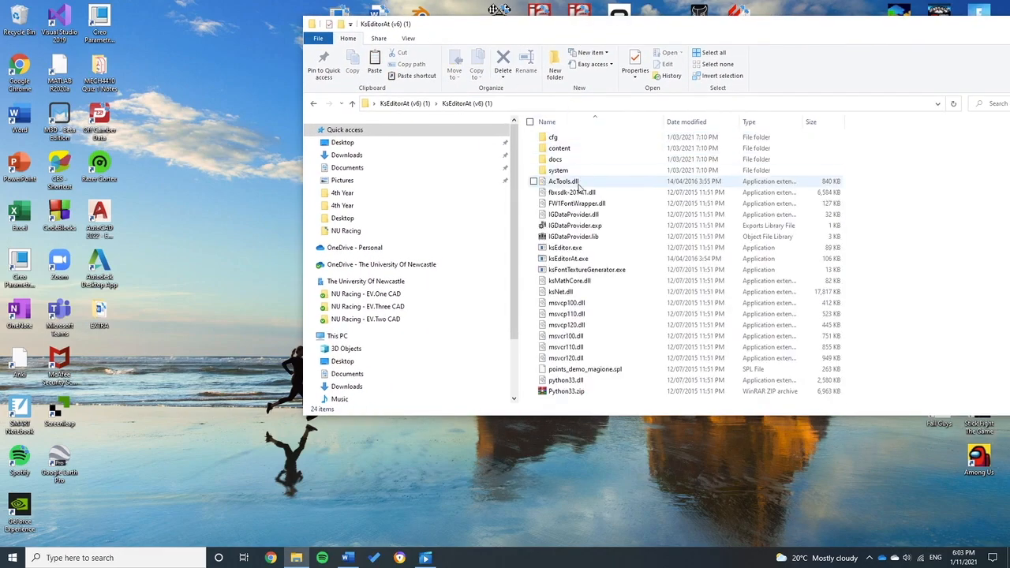
pyautogui.doubleClick(579, 248)
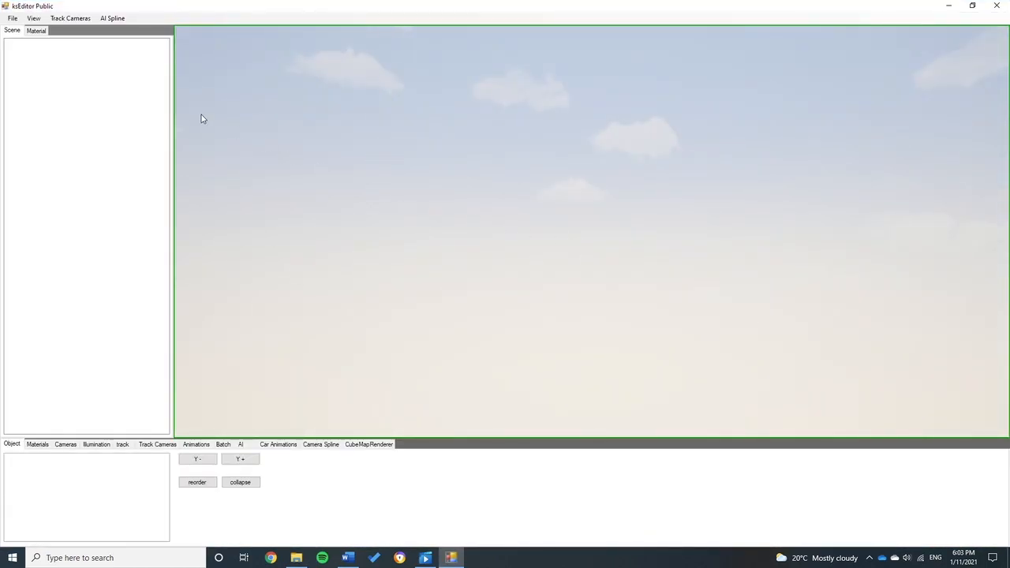
# Open newcastle_kart.fbx from the exported newcastle_kart folder and inspect the imported circuit from above
pyautogui.click(13, 18)
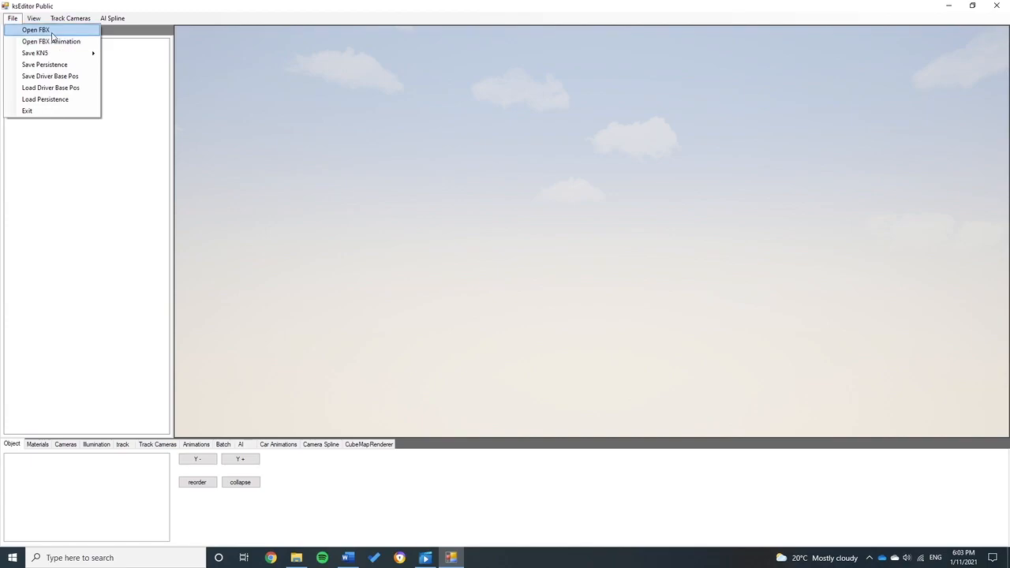
pyautogui.moveTo(12, 56)
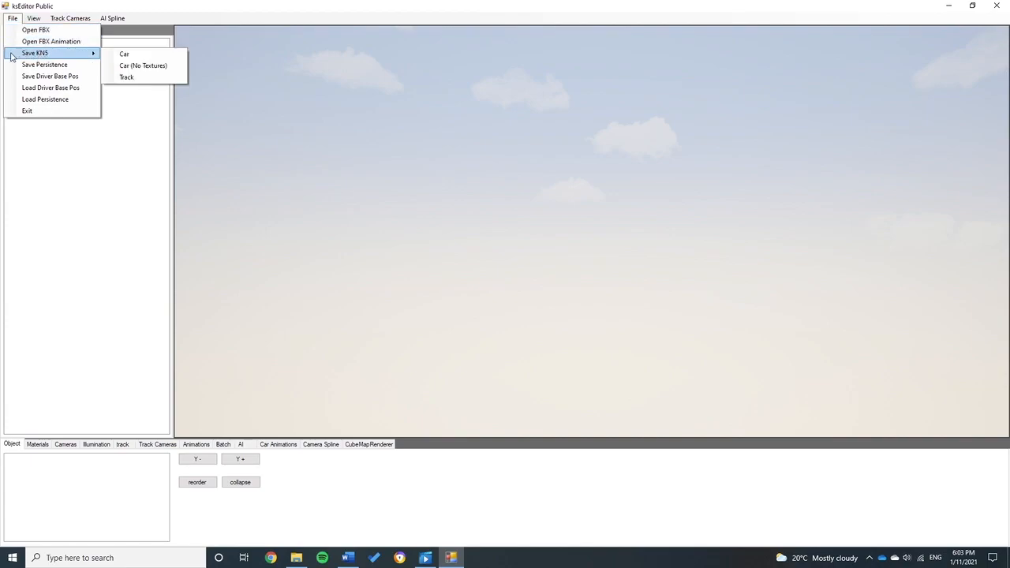
pyautogui.click(50, 30)
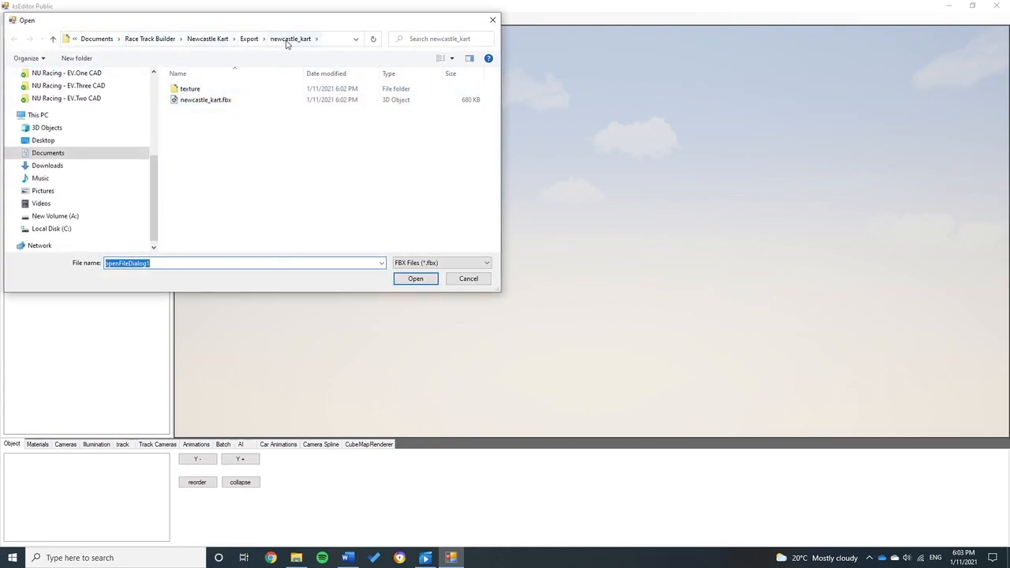
pyautogui.click(231, 100)
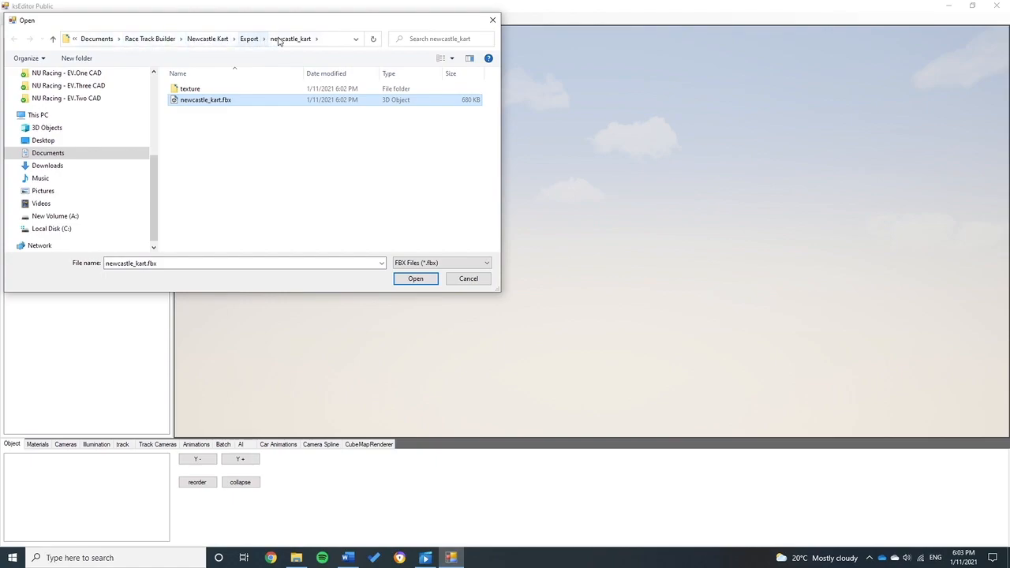
pyautogui.doubleClick(212, 101)
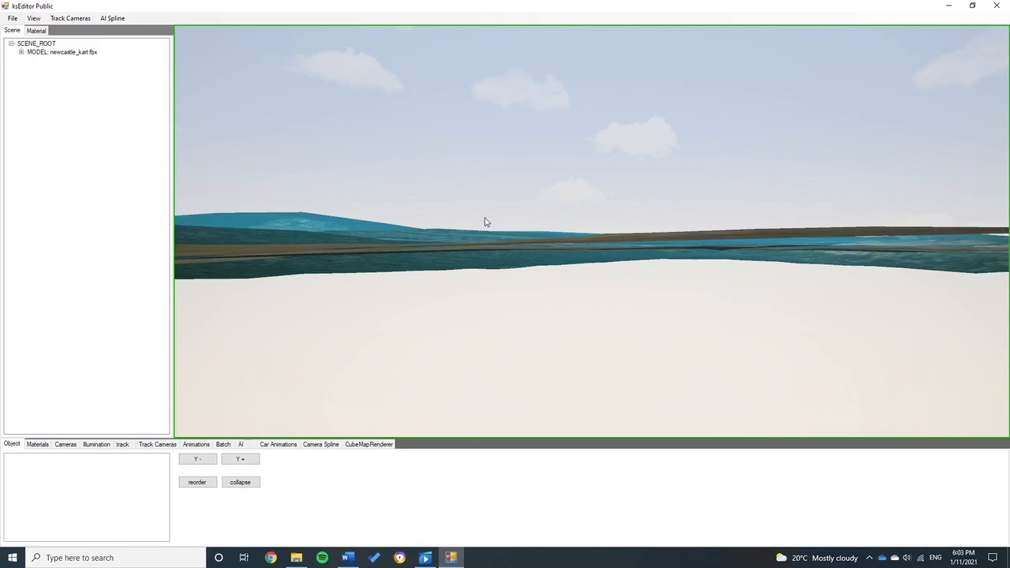
pyautogui.moveTo(580, 249)
pyautogui.mouseDown(button='right')
pyautogui.moveTo(573, 272)
pyautogui.moveTo(583, 242)
pyautogui.moveTo(586, 256)
pyautogui.mouseUp(button='right')
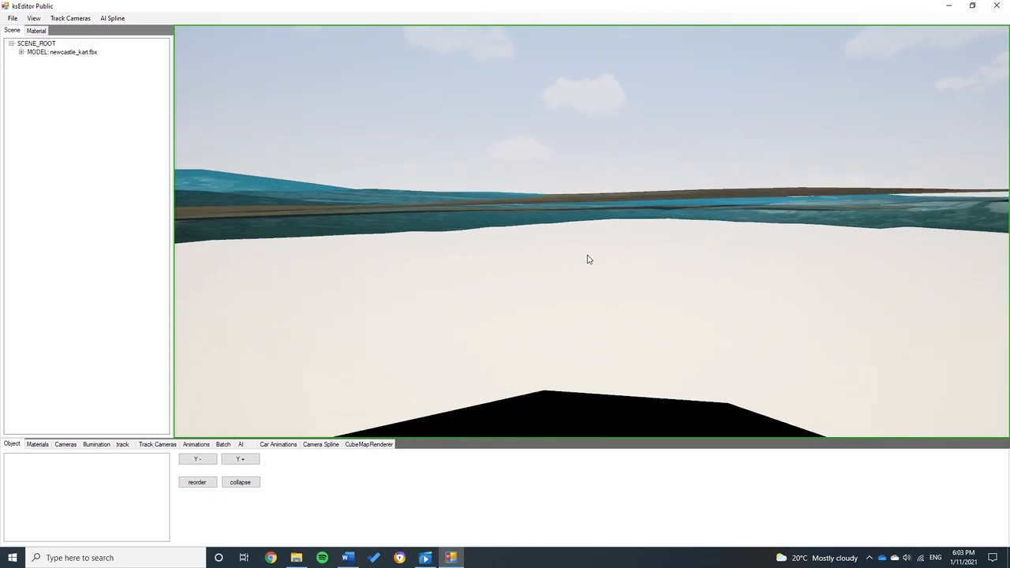
pyautogui.moveTo(669, 231)
pyautogui.mouseDown(button='right')
pyautogui.moveTo(626, 241)
pyautogui.moveTo(726, 237)
pyautogui.moveTo(695, 210)
pyautogui.moveTo(690, 230)
pyautogui.moveTo(667, 233)
pyautogui.moveTo(544, 207)
pyautogui.moveTo(749, 221)
pyautogui.moveTo(390, 207)
pyautogui.moveTo(706, 206)
pyautogui.moveTo(747, 181)
pyautogui.moveTo(566, 230)
pyautogui.moveTo(564, 203)
pyautogui.moveTo(558, 219)
pyautogui.moveTo(600, 230)
pyautogui.moveTo(603, 196)
pyautogui.moveTo(584, 179)
pyautogui.moveTo(566, 221)
pyautogui.moveTo(570, 242)
pyautogui.moveTo(595, 208)
pyautogui.moveTo(610, 206)
pyautogui.moveTo(580, 171)
pyautogui.moveTo(609, 242)
pyautogui.moveTo(649, 211)
pyautogui.moveTo(765, 194)
pyautogui.moveTo(670, 187)
pyautogui.moveTo(641, 241)
pyautogui.moveTo(655, 214)
pyautogui.moveTo(647, 219)
pyautogui.moveTo(645, 178)
pyautogui.moveTo(665, 251)
pyautogui.moveTo(666, 239)
pyautogui.moveTo(612, 228)
pyautogui.moveTo(677, 250)
pyautogui.moveTo(613, 224)
pyautogui.moveTo(600, 230)
pyautogui.moveTo(592, 207)
pyautogui.moveTo(729, 205)
pyautogui.moveTo(708, 217)
pyautogui.moveTo(649, 205)
pyautogui.moveTo(658, 230)
pyautogui.moveTo(700, 205)
pyautogui.moveTo(716, 221)
pyautogui.moveTo(705, 240)
pyautogui.moveTo(684, 214)
pyautogui.moveTo(668, 266)
pyautogui.moveTo(668, 230)
pyautogui.mouseUp(button='right')
pyautogui.press('w')
pyautogui.press('d')
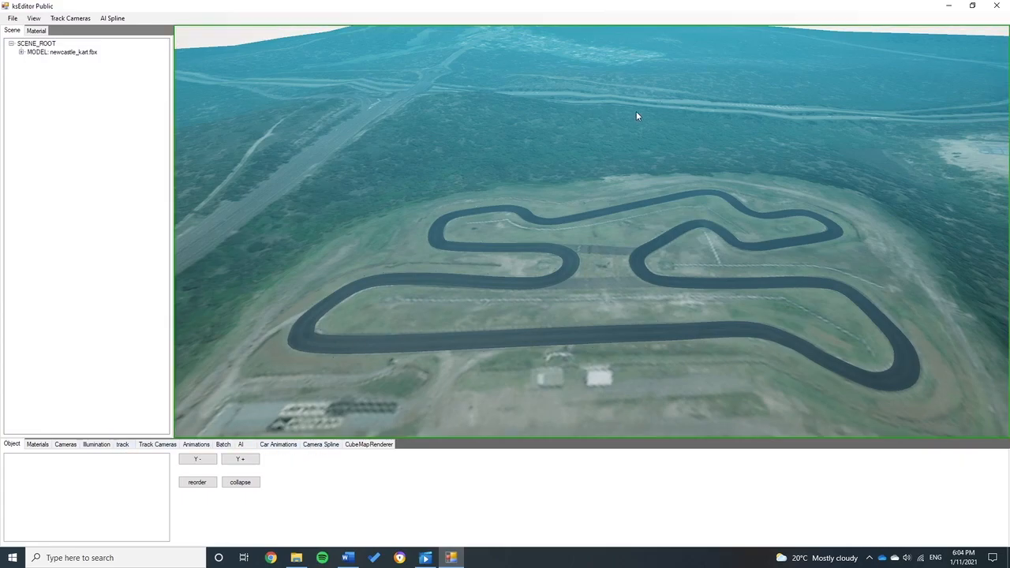
# Save the model as a track KN5 named newcastle_kart in the same folder as the FBX file
pyautogui.click(15, 20)
pyautogui.moveTo(32, 54)
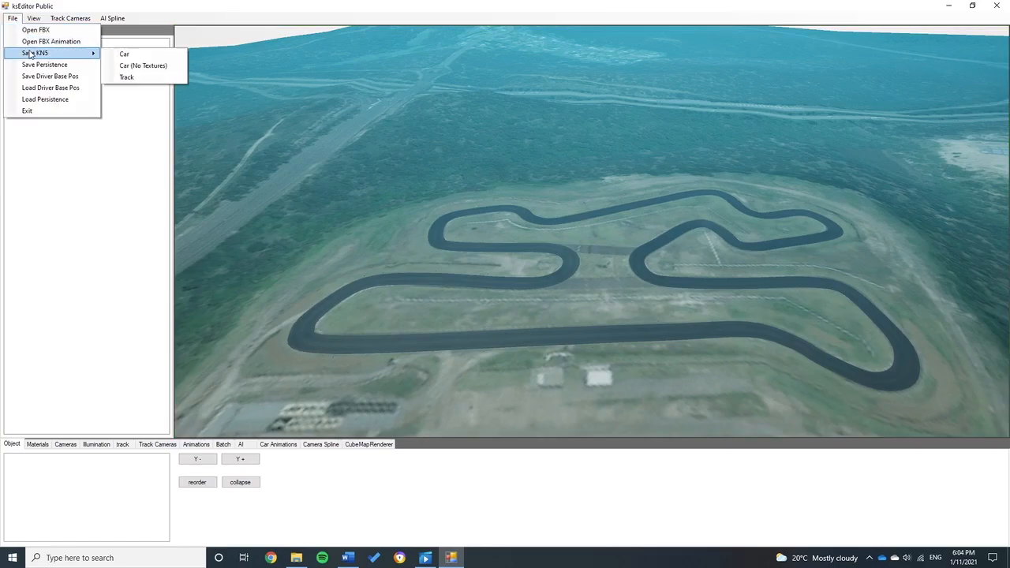
pyautogui.click(127, 78)
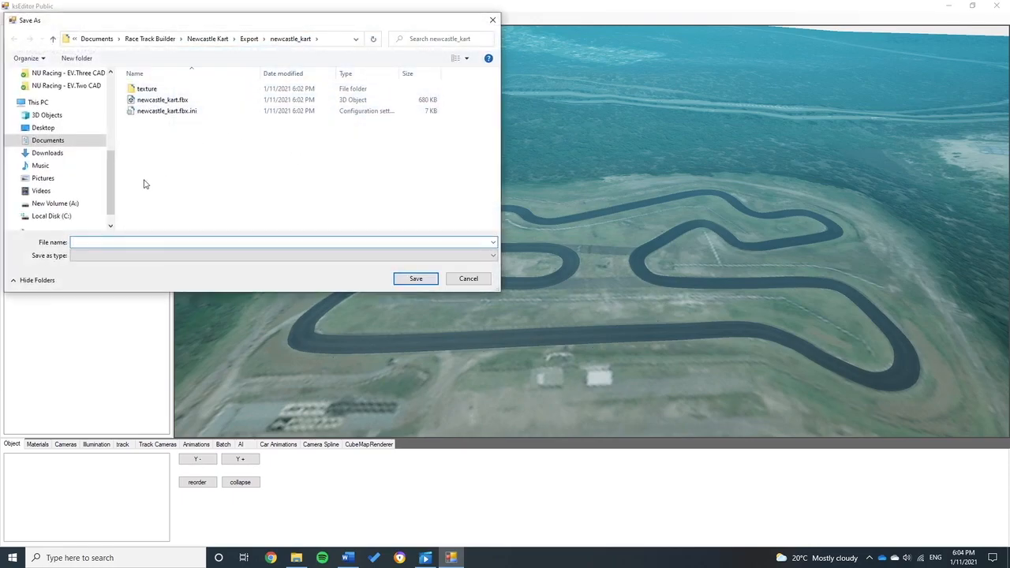
pyautogui.click(168, 101)
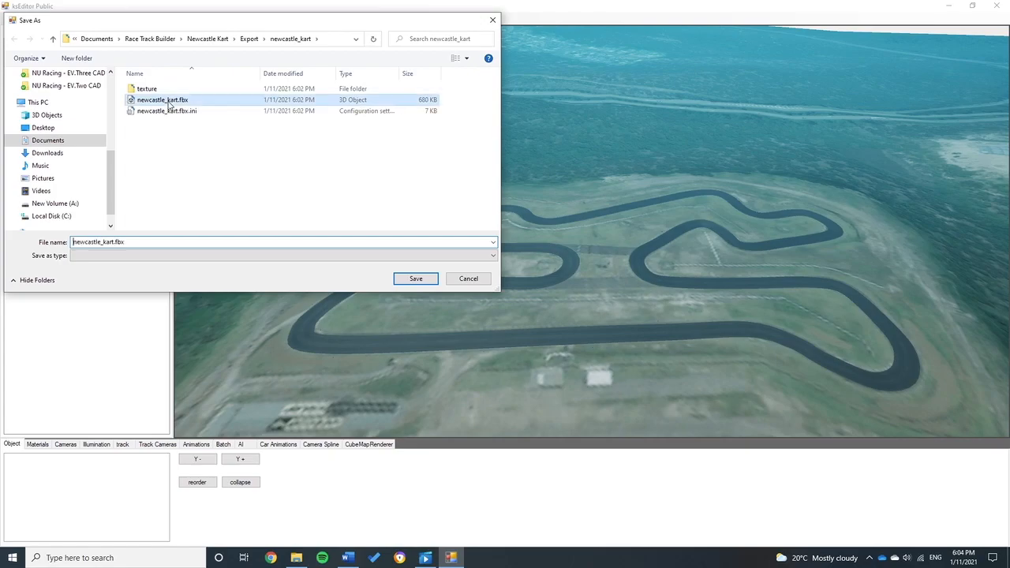
pyautogui.click(139, 248)
pyautogui.click(139, 248)
pyautogui.press('BackSpace')
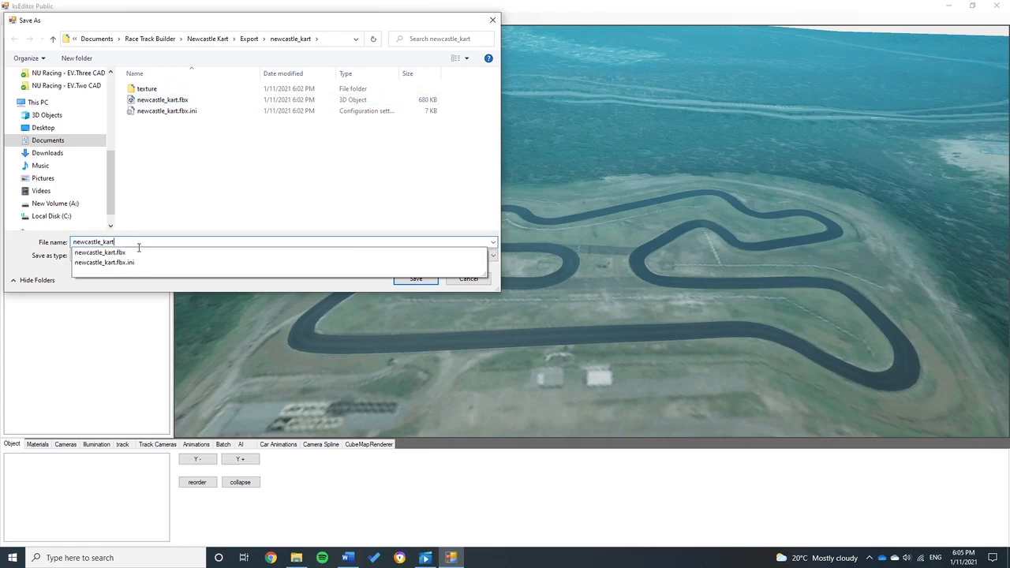
pyautogui.click(176, 222)
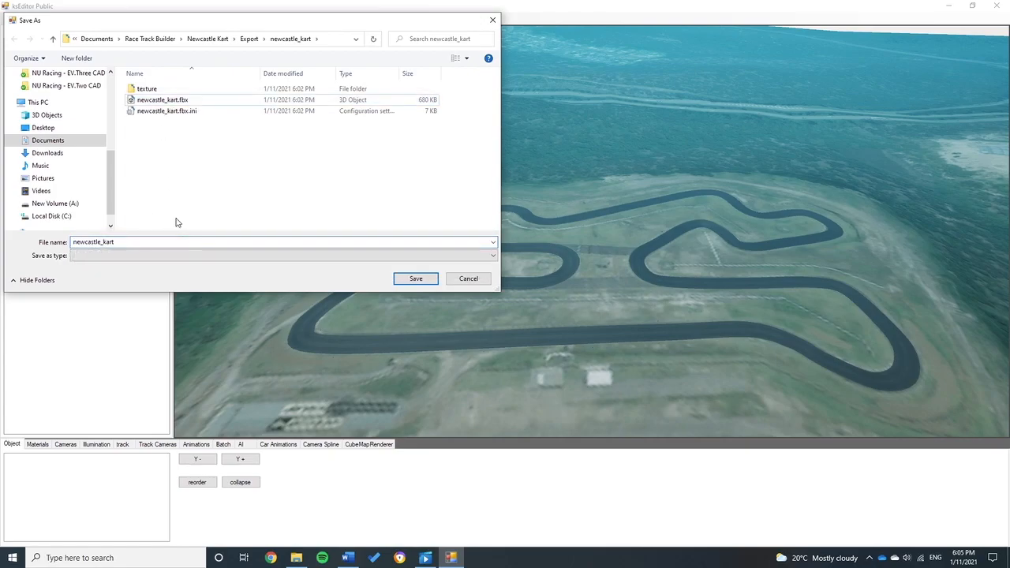
pyautogui.click(408, 280)
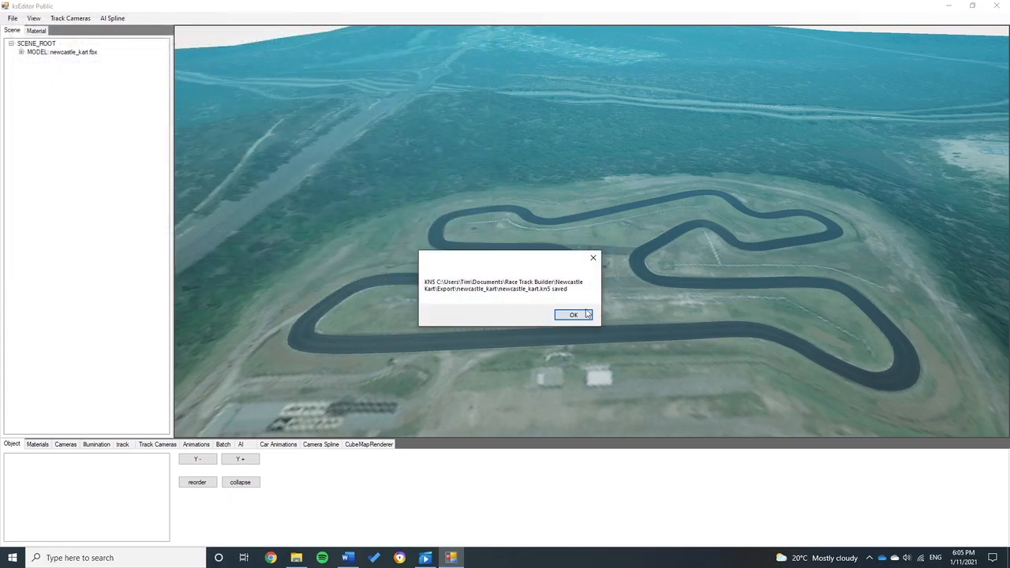
pyautogui.click(574, 316)
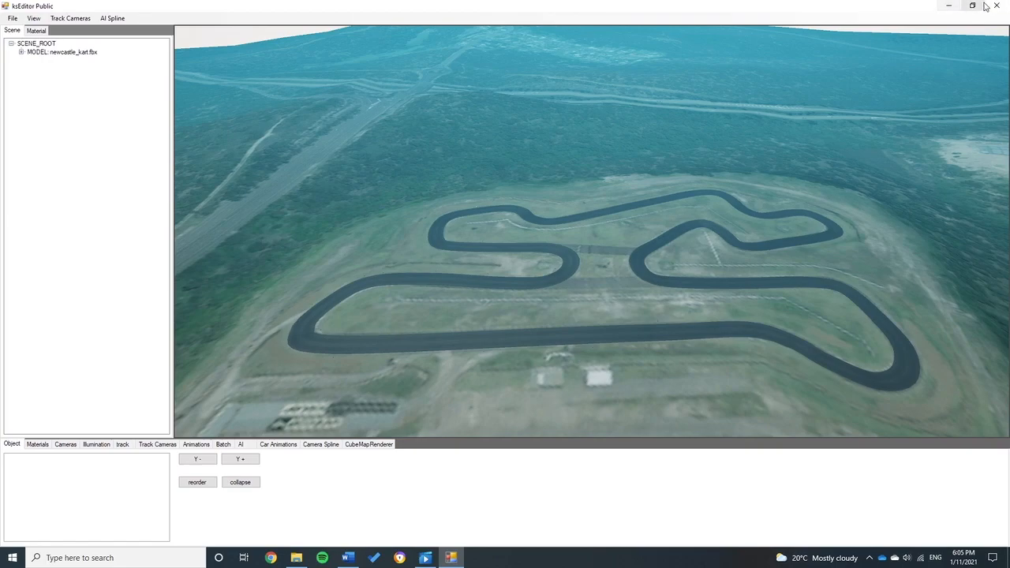
# Minimize ksEditor and arrange the KsEditorAt folder and Assetto Corsa's tracks folder side by side in File Explorer
pyautogui.click(948, 5)
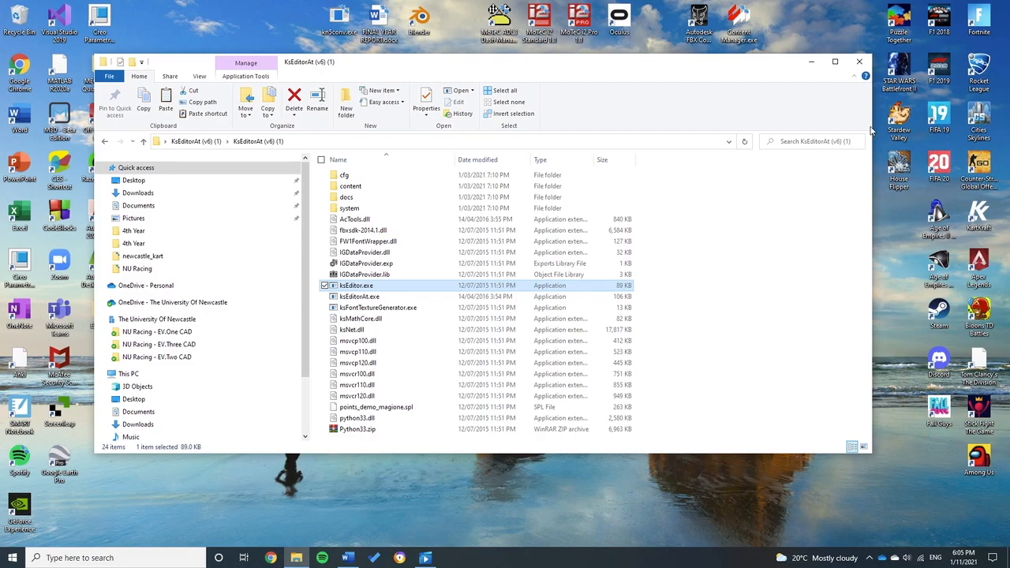
pyautogui.moveTo(598, 67); pyautogui.dragTo(2, 79)
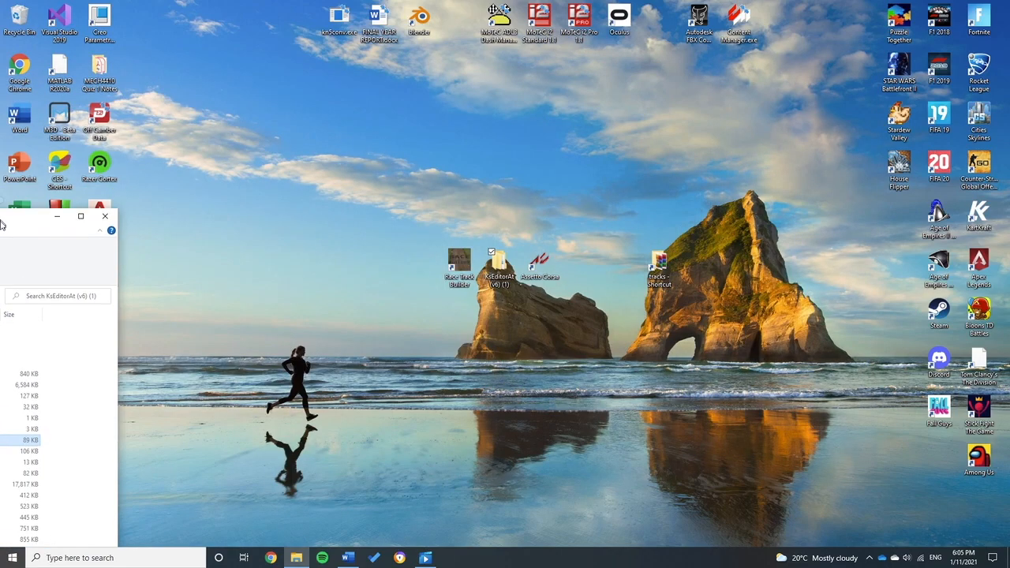
pyautogui.click(551, 148)
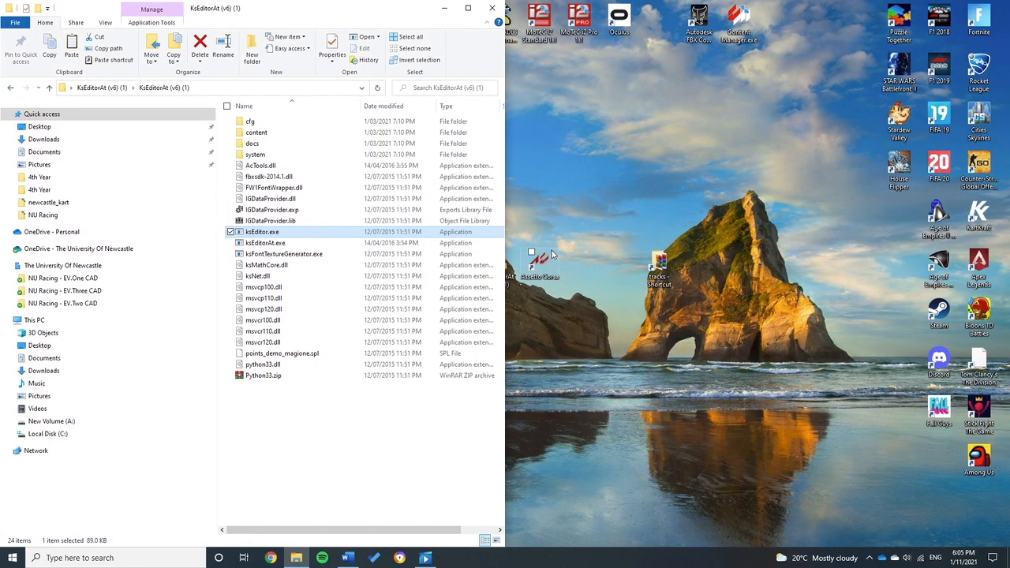
pyautogui.doubleClick(659, 267)
pyautogui.moveTo(559, 77); pyautogui.dragTo(1009, 229)
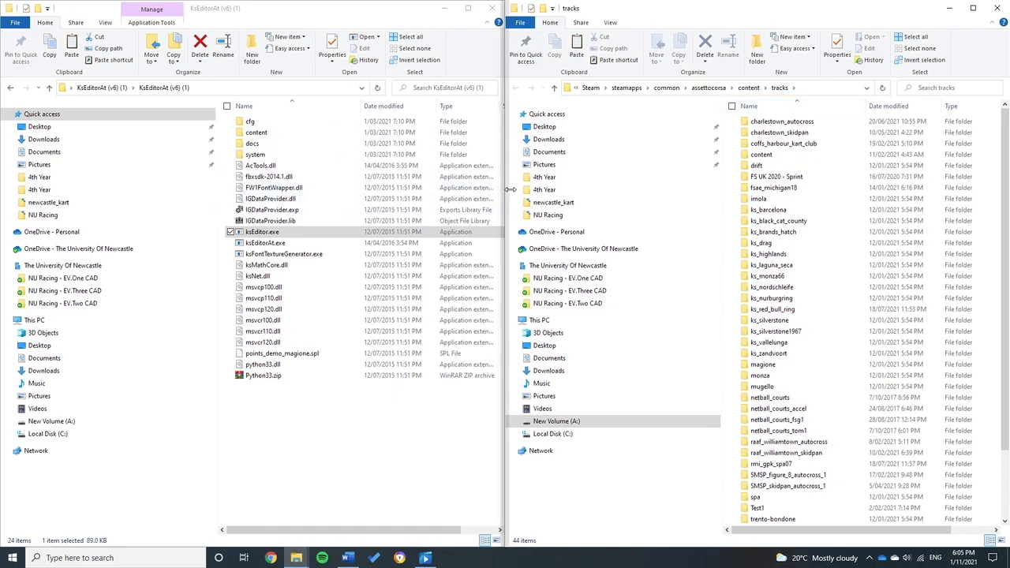
# In the KsEditorAt folder's window, browse to Documents > Race Track Builder > Newcastle Kart > Export > newcastle_kart and select newcastle_kart.kn5
pyautogui.click(59, 153)
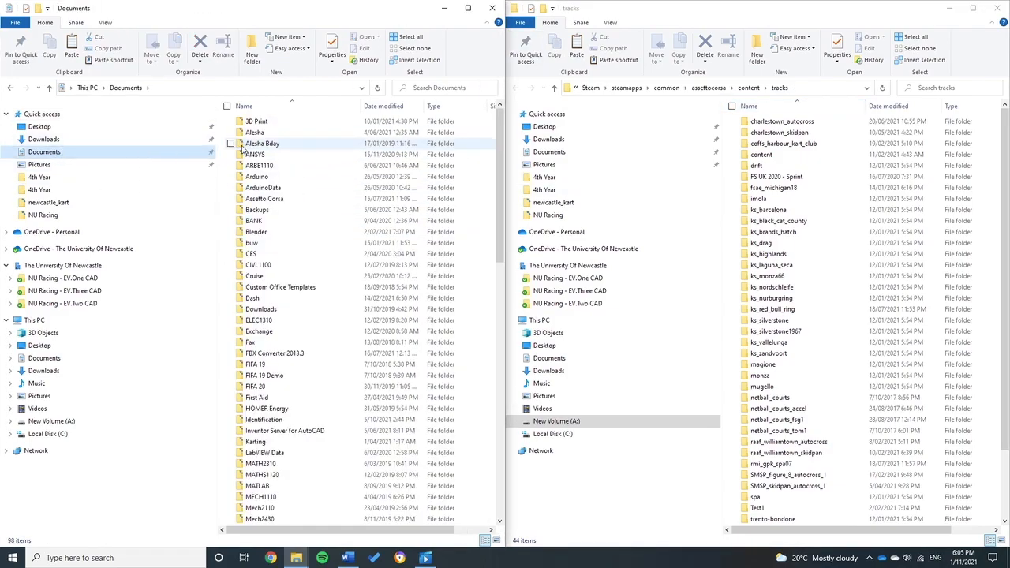
pyautogui.scroll(-3, 278, 371)
pyautogui.scroll(-5, 278, 378)
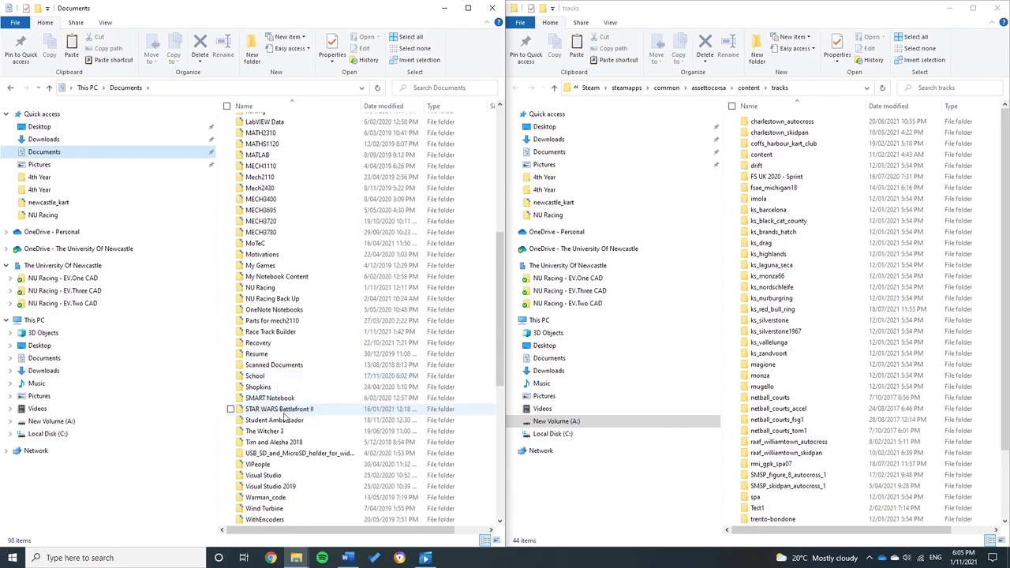
pyautogui.doubleClick(265, 336)
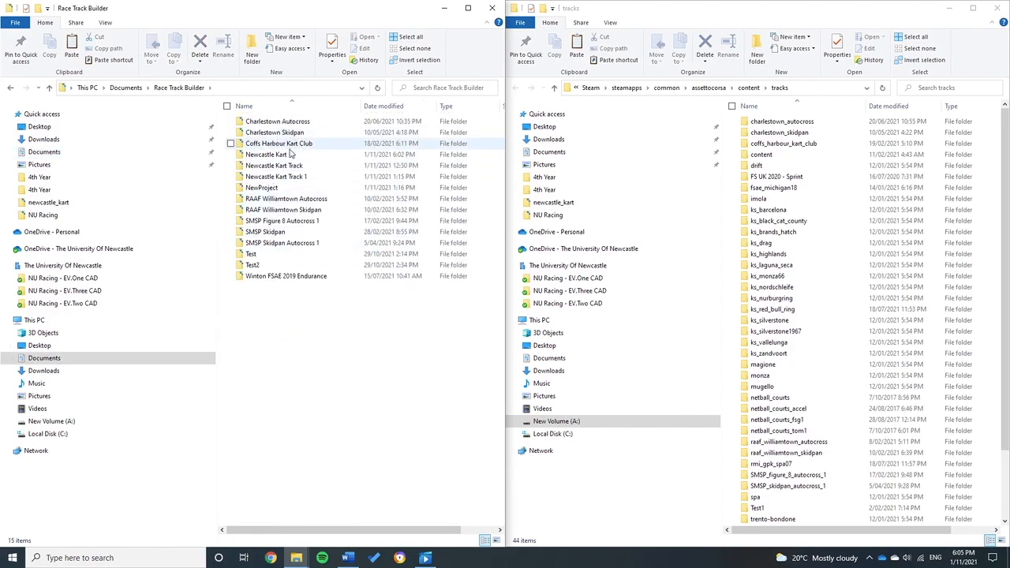
pyautogui.doubleClick(268, 154)
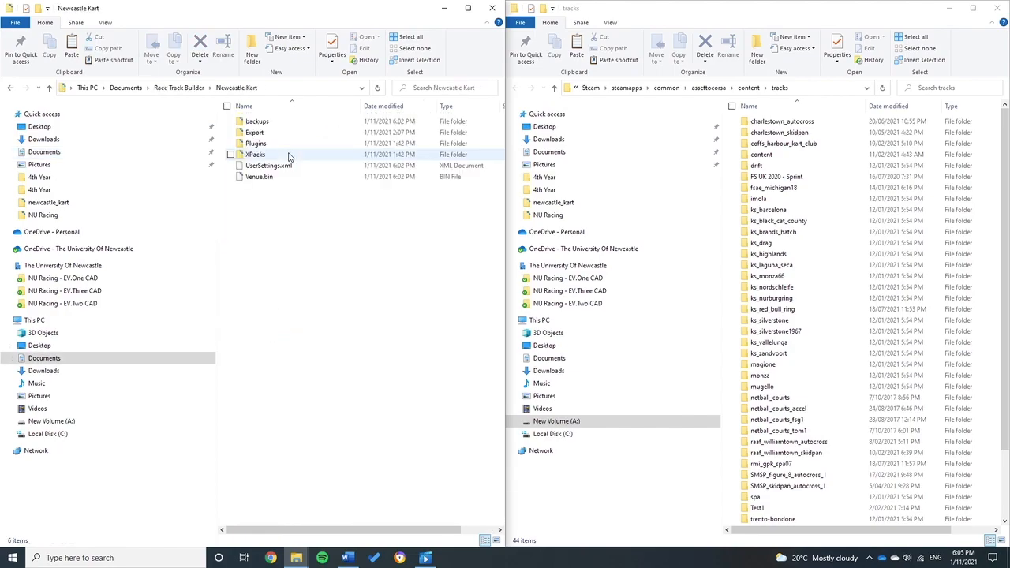
pyautogui.doubleClick(270, 134)
pyautogui.doubleClick(278, 124)
pyautogui.click(287, 155)
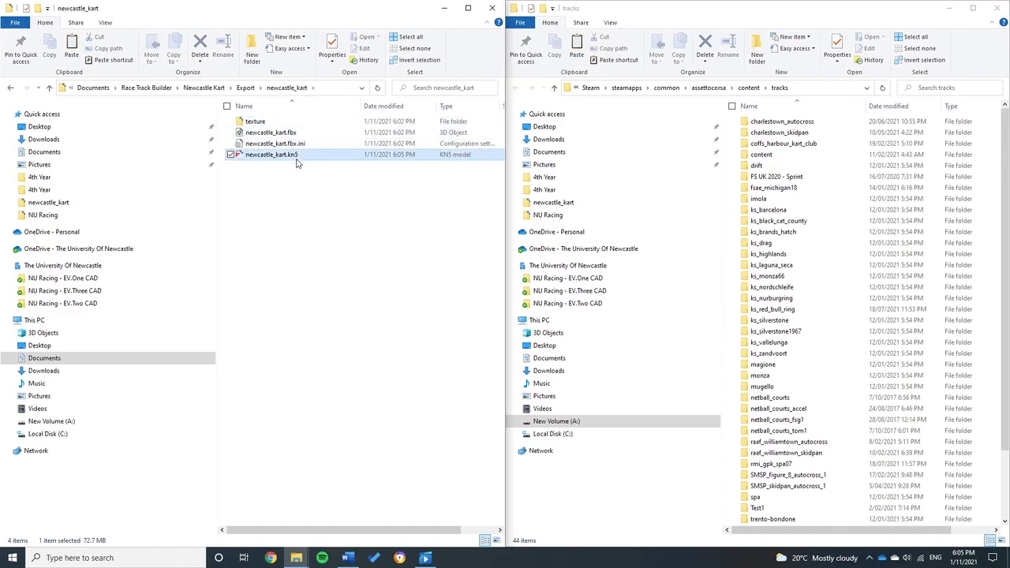
# Look through the existing track folders in Assetto Corsa's tracks folder for one usable as a template
pyautogui.click(271, 169)
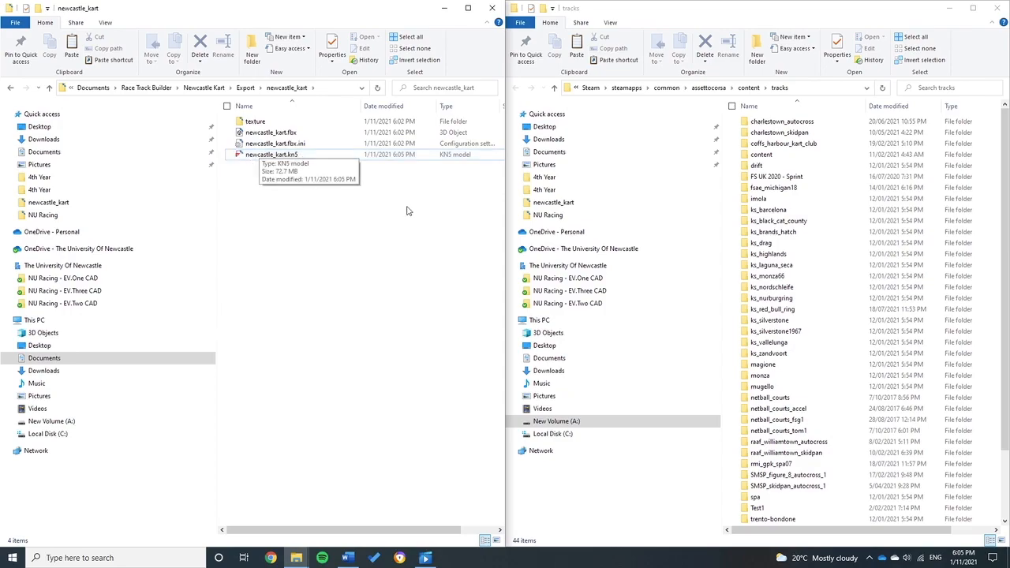
pyautogui.moveTo(818, 118); pyautogui.dragTo(813, 431)
pyautogui.scroll(2, 806, 426)
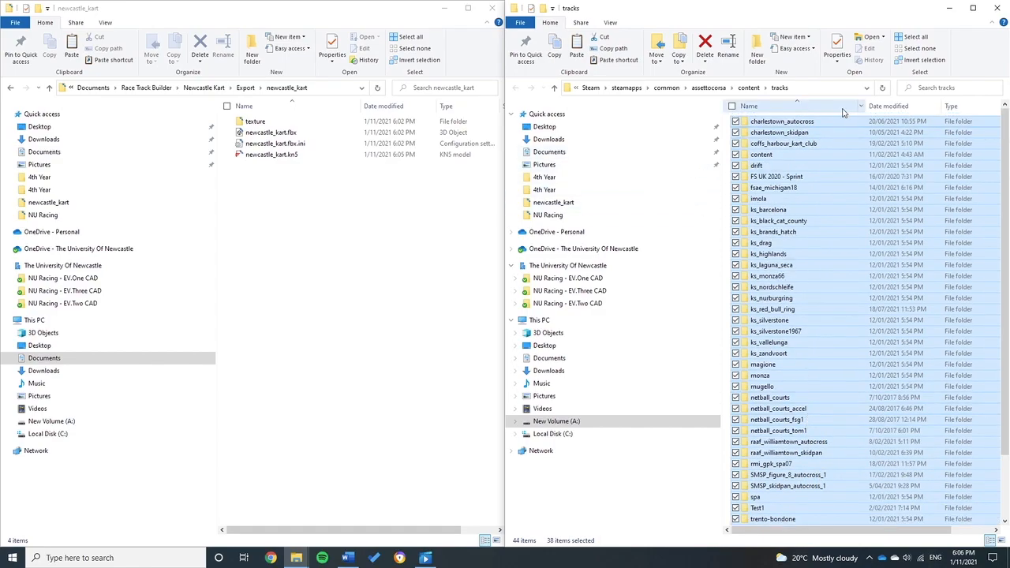
pyautogui.click(710, 108)
pyautogui.click(829, 144)
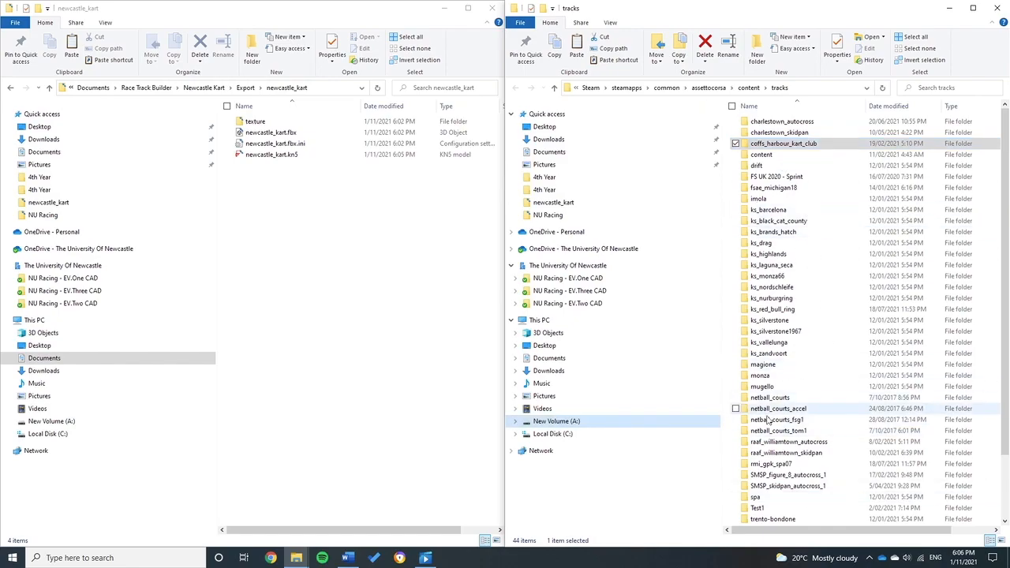
pyautogui.scroll(-3, 812, 390)
pyautogui.scroll(1, 811, 392)
pyautogui.click(811, 393)
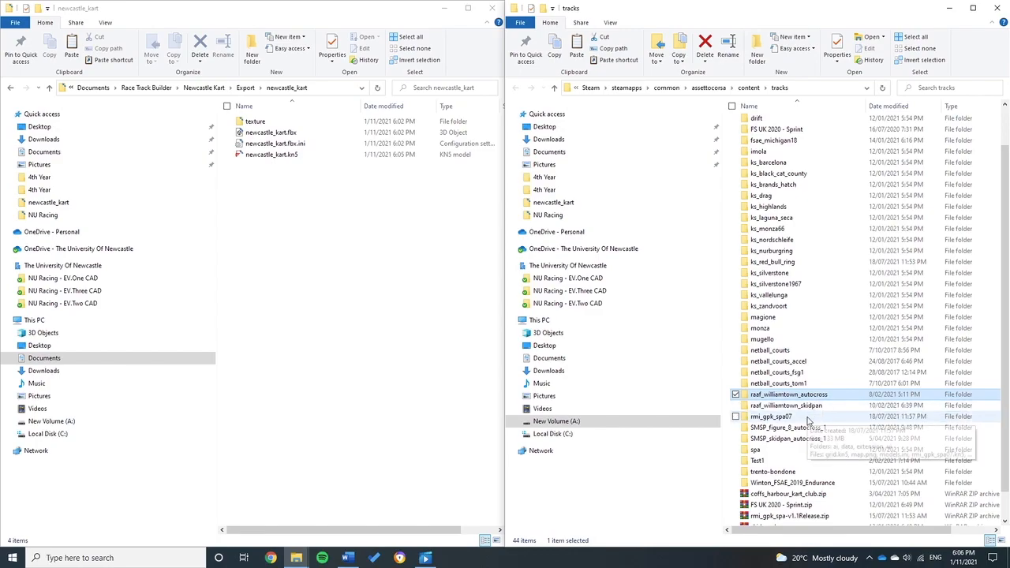
# Duplicate the raaf_williamtown_skidpan folder within the tracks folder and rename the copy newcastle_kart
pyautogui.click(819, 405)
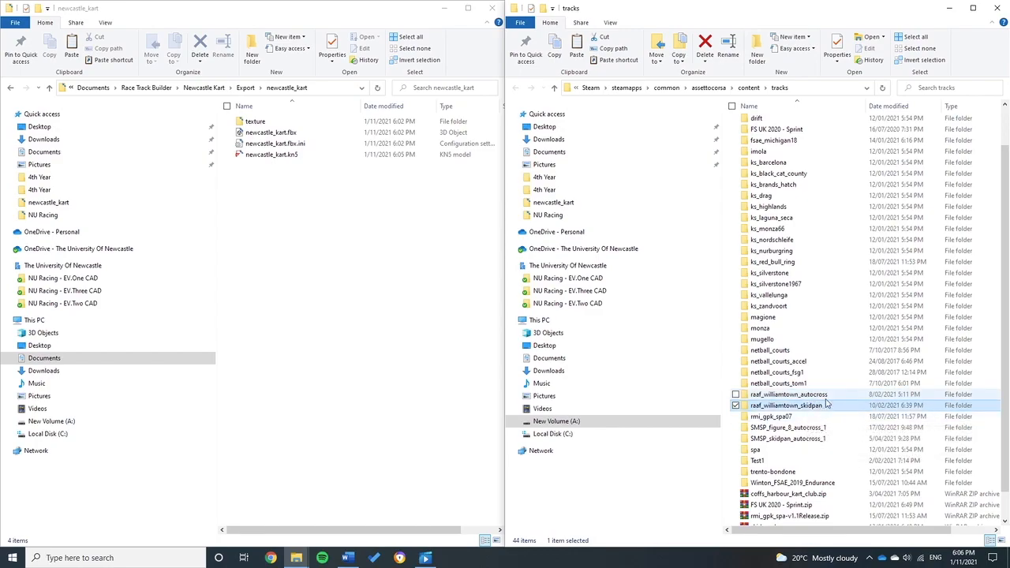
pyautogui.scroll(-1, 819, 401)
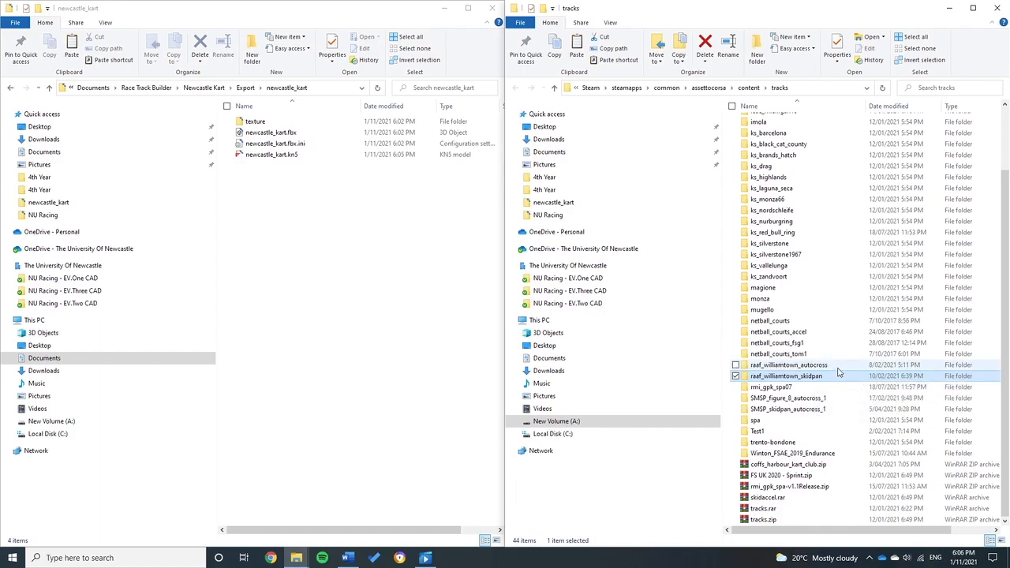
pyautogui.hotkey('ctrl', 'c')
pyautogui.hotkey('ctrl', 'v')
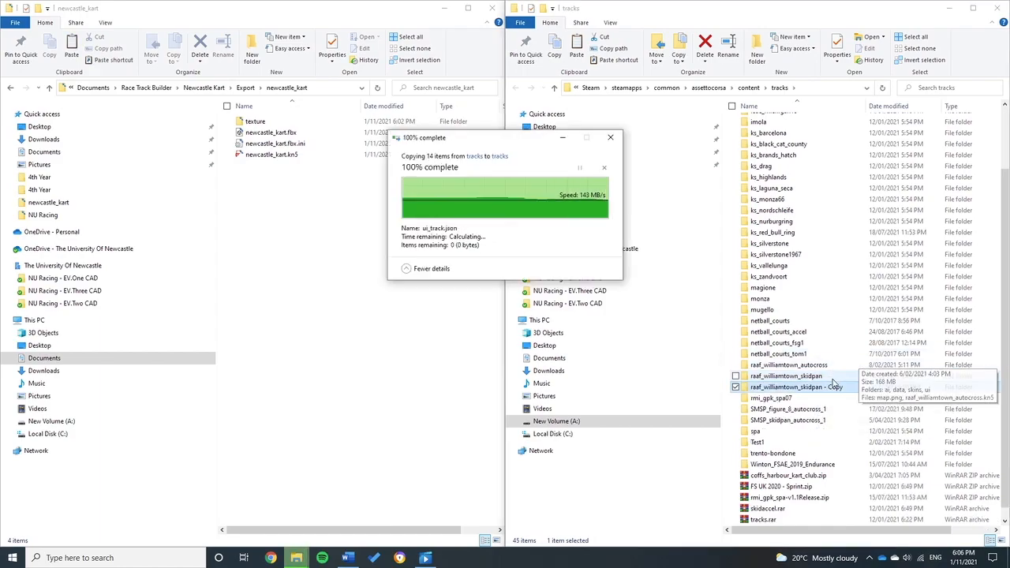
pyautogui.click(834, 387)
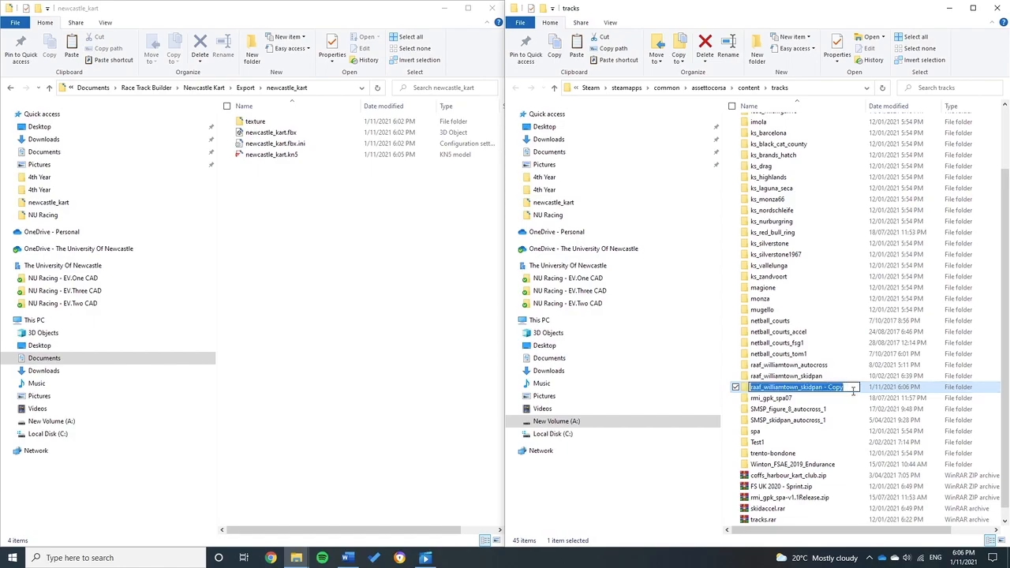
pyautogui.write('newcastle_kart')
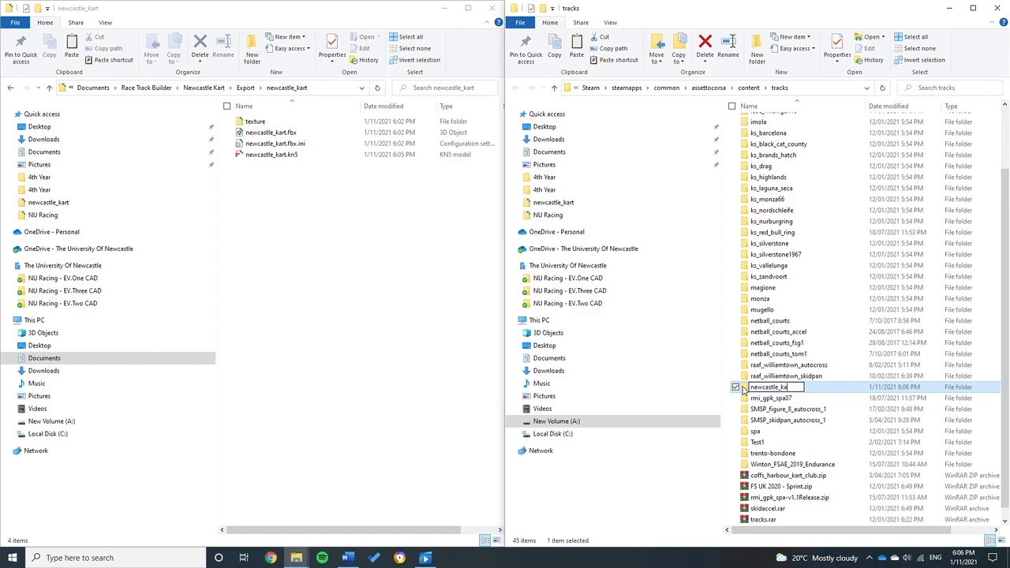
pyautogui.click(845, 390)
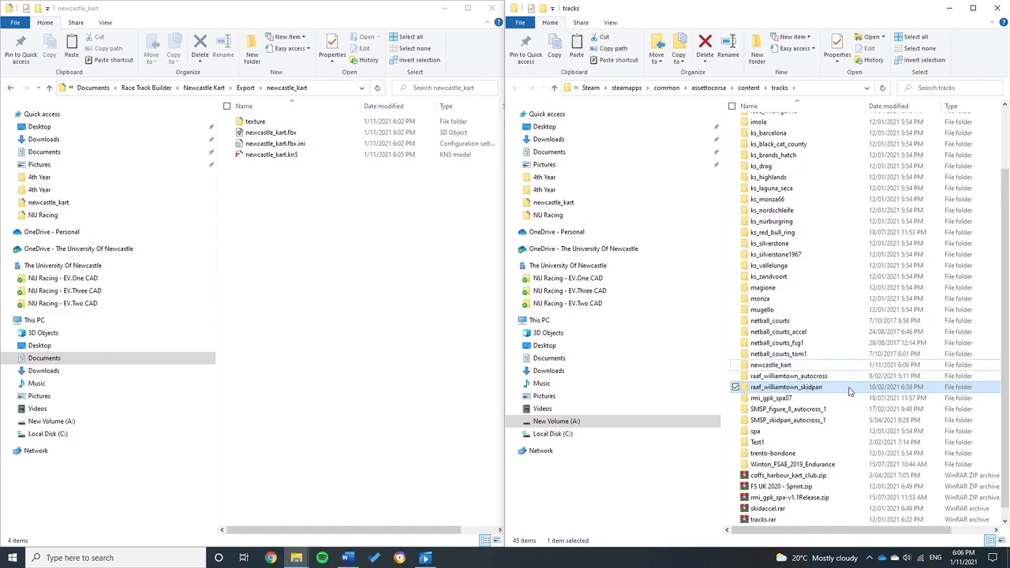
# Open the newcastle_kart folder in tracks and delete raaf_williamtown_skidpan.kn5 from it
pyautogui.doubleClick(814, 366)
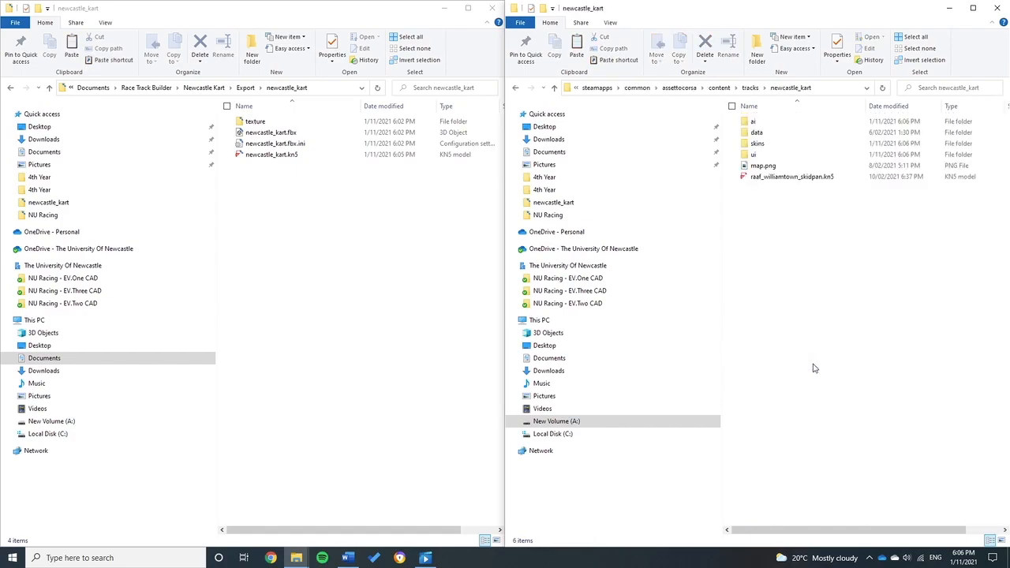
pyautogui.click(825, 181)
pyautogui.click(780, 215)
pyautogui.click(786, 177)
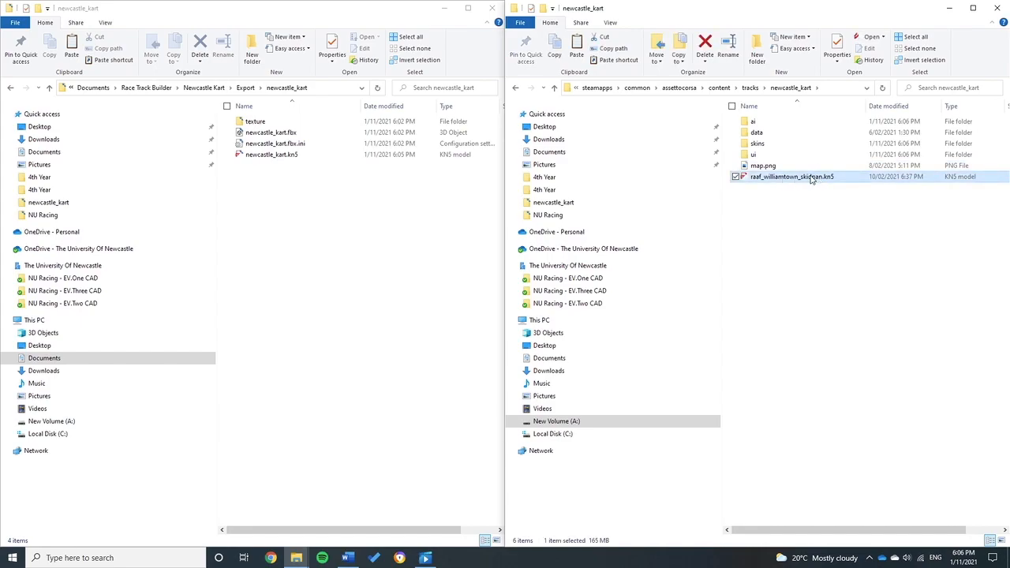
pyautogui.press('Delete')
# View the map.png image in the newcastle_kart track folder and return to the folder
pyautogui.click(774, 169)
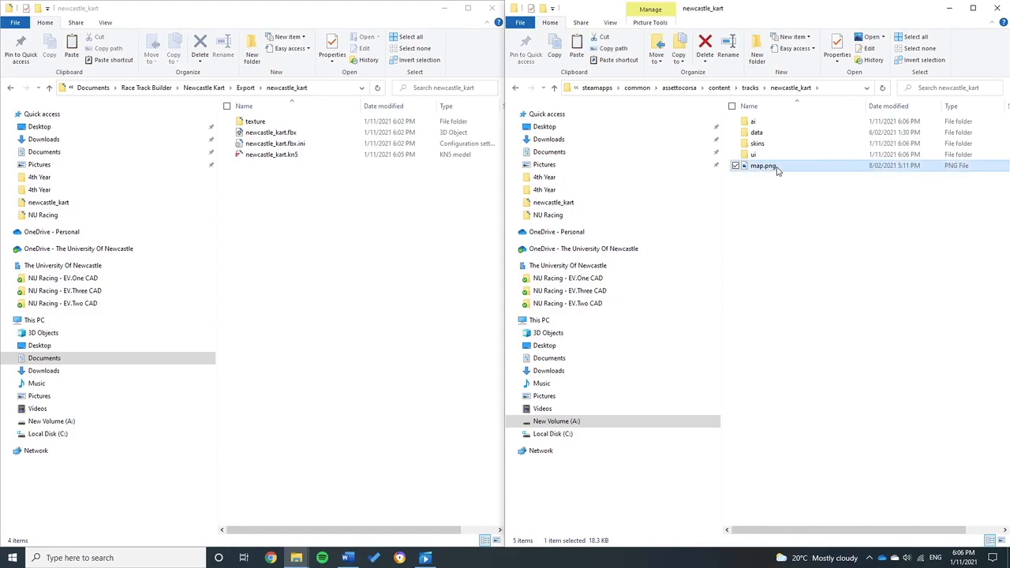
pyautogui.doubleClick(778, 168)
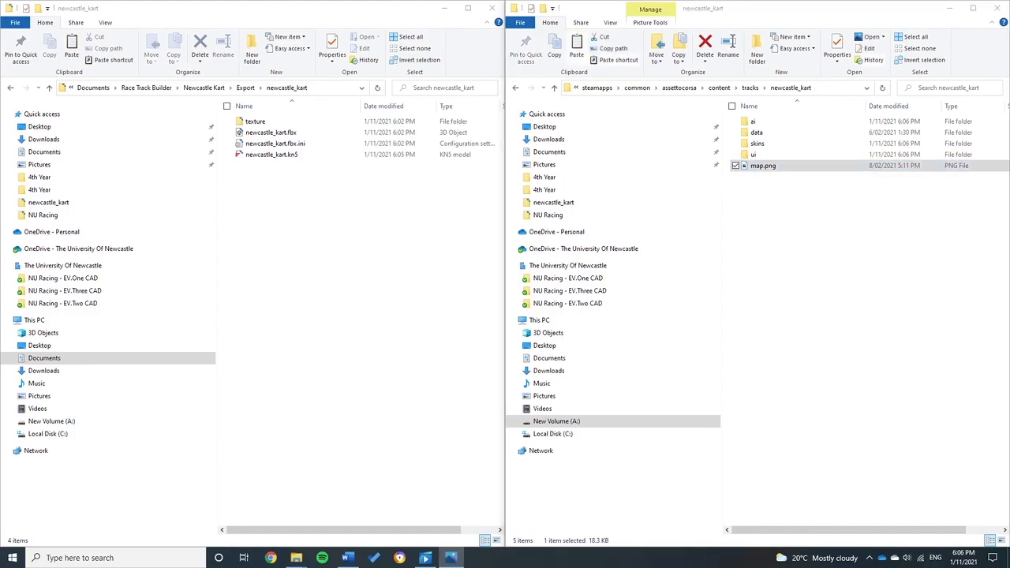
pyautogui.click(768, 178)
pyautogui.click(775, 168)
pyautogui.click(785, 181)
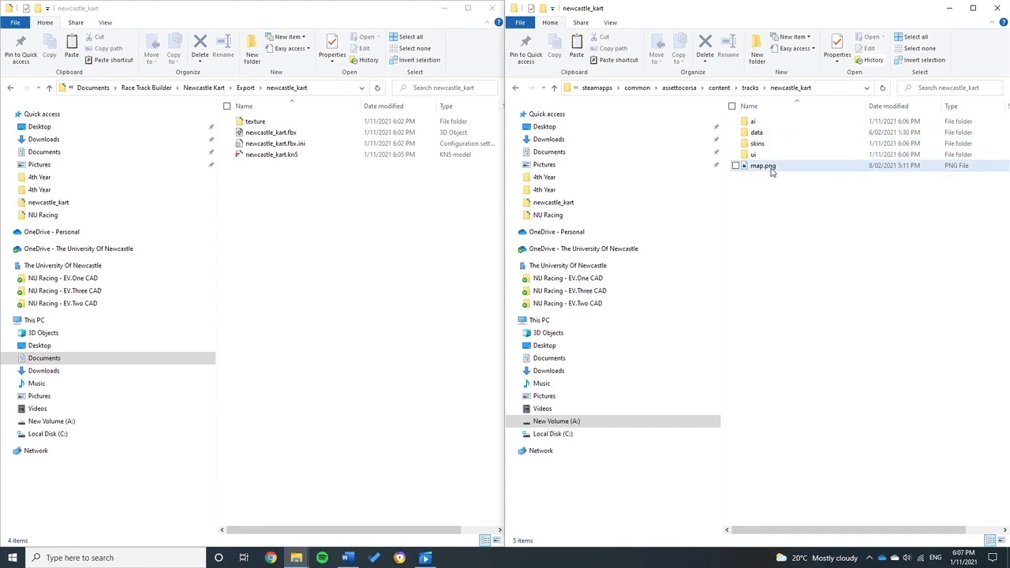
# Open ui_track.json from the track's ui folder in Notepad and reposition the editor window
pyautogui.doubleClick(762, 155)
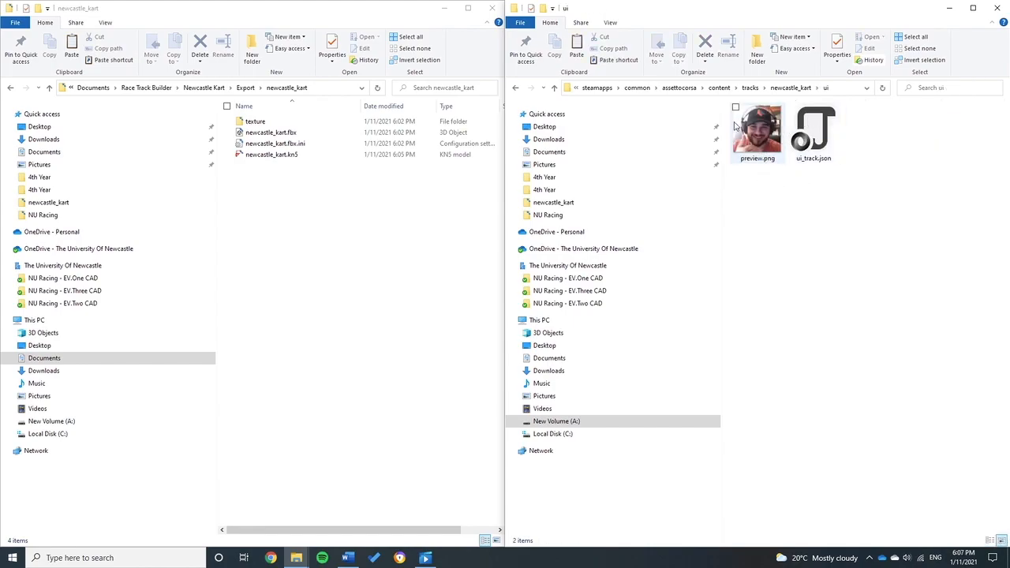
pyautogui.click(807, 124)
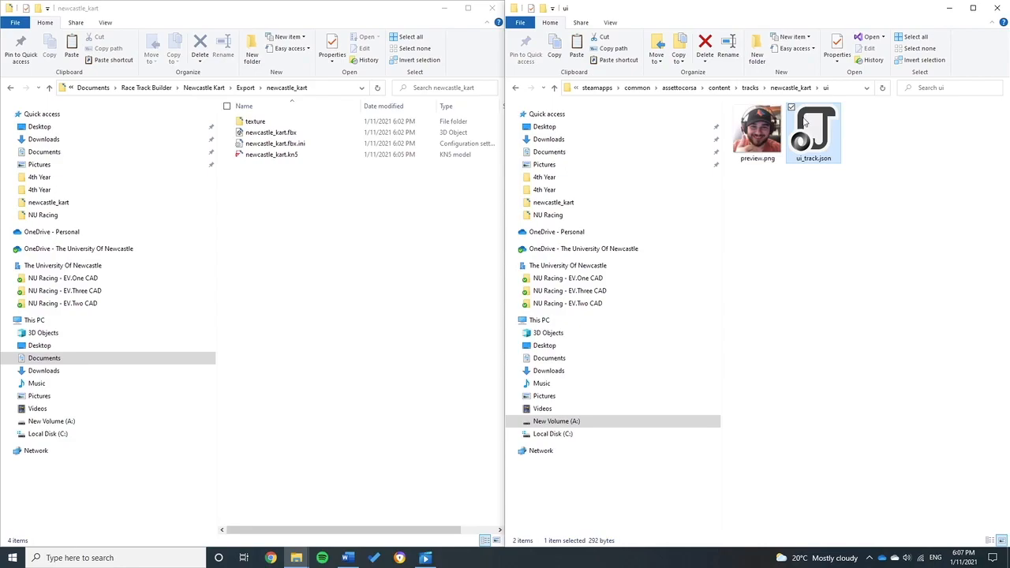
pyautogui.rightClick(805, 122)
pyautogui.moveTo(837, 195)
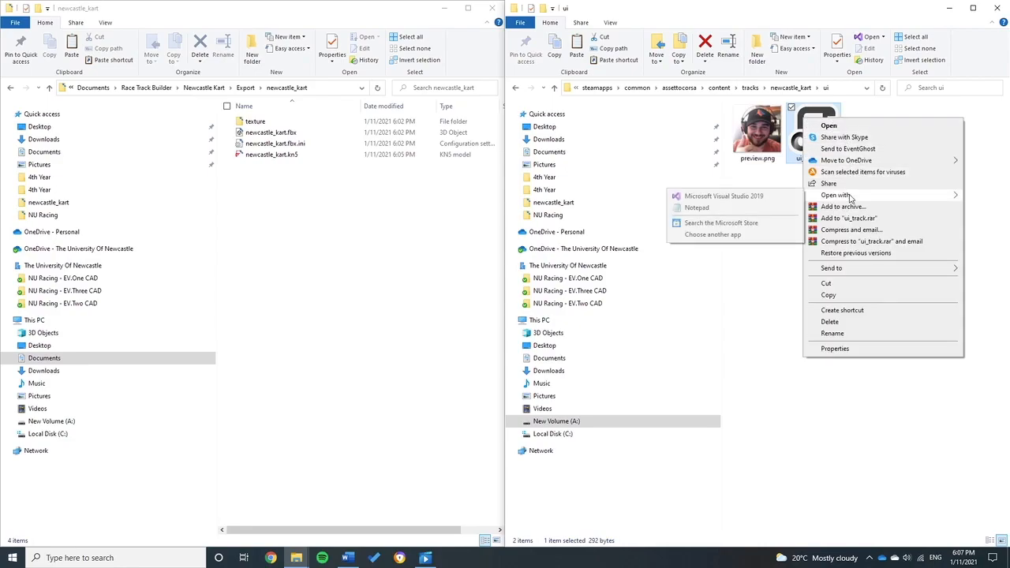
pyautogui.click(761, 209)
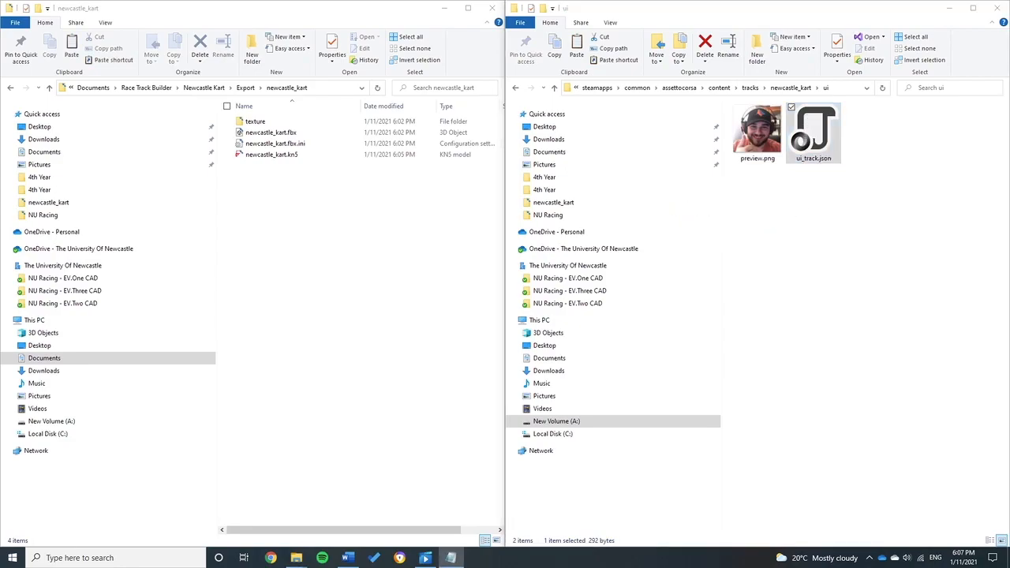
pyautogui.moveTo(811, 41); pyautogui.dragTo(218, 121)
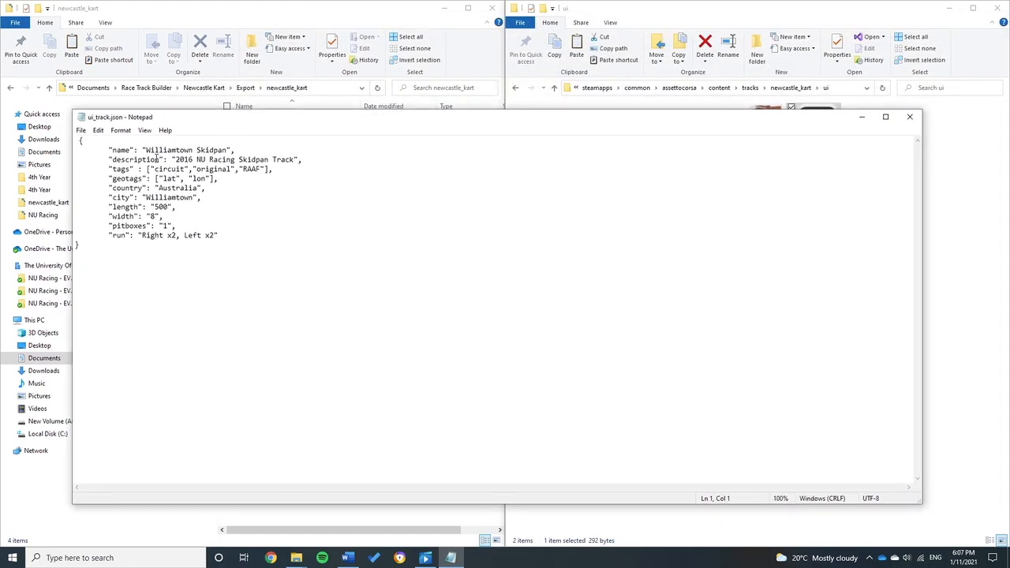
# Change the track's name to "Newcastle Kart" and its description to "Kart Track" in ui_track.json
pyautogui.moveTo(146, 151); pyautogui.dragTo(293, 160)
pyautogui.click(209, 151)
pyautogui.click(300, 160)
pyautogui.click(180, 160)
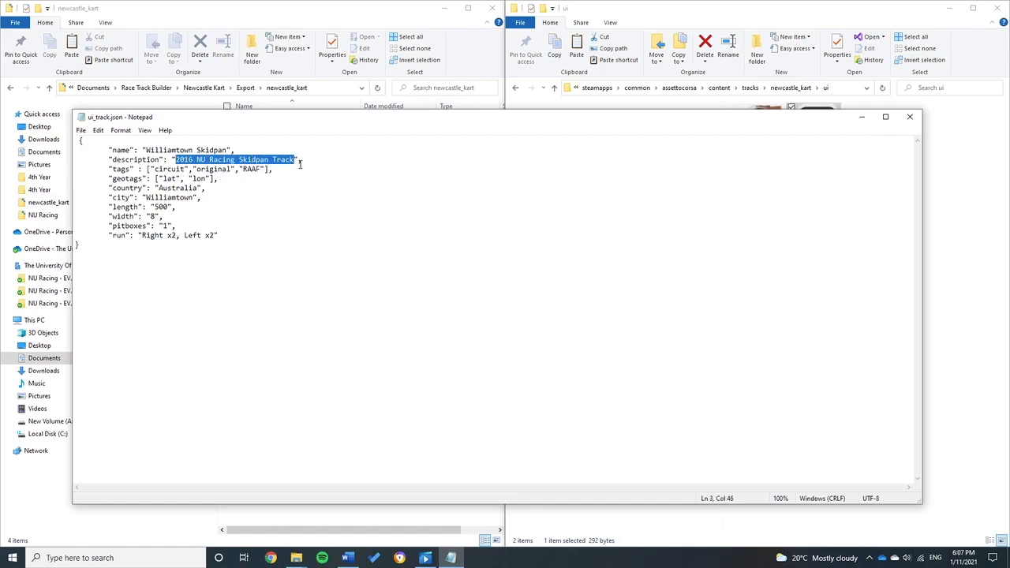
pyautogui.click(230, 150)
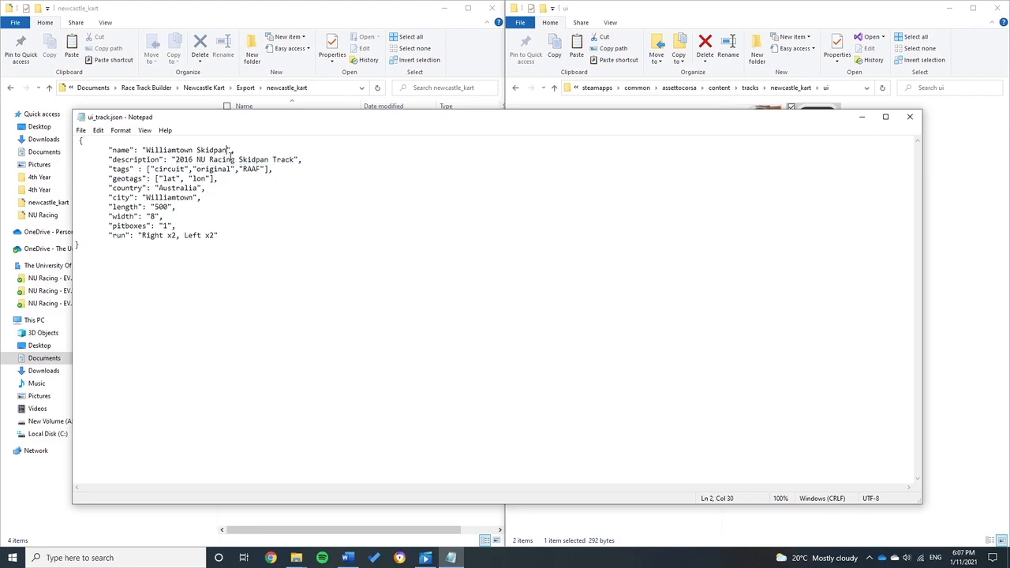
pyautogui.moveTo(230, 151); pyautogui.dragTo(155, 151)
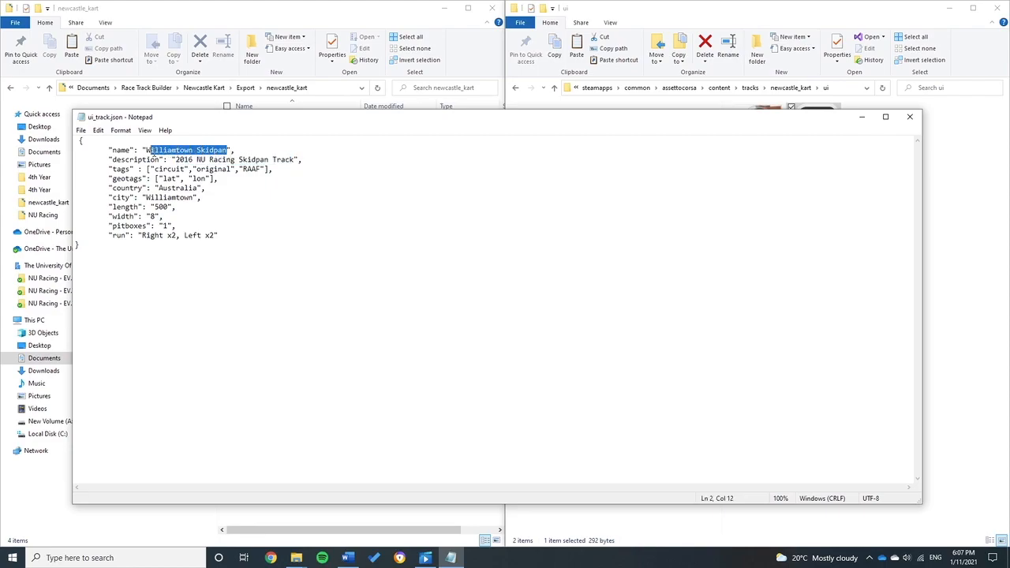
pyautogui.press('BackSpace')
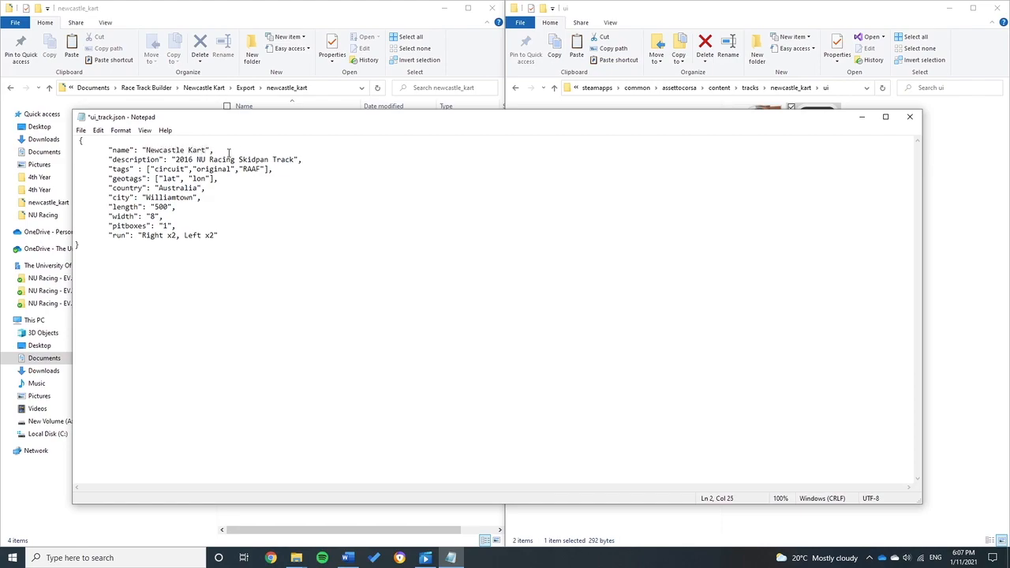
pyautogui.moveTo(296, 160); pyautogui.dragTo(184, 161)
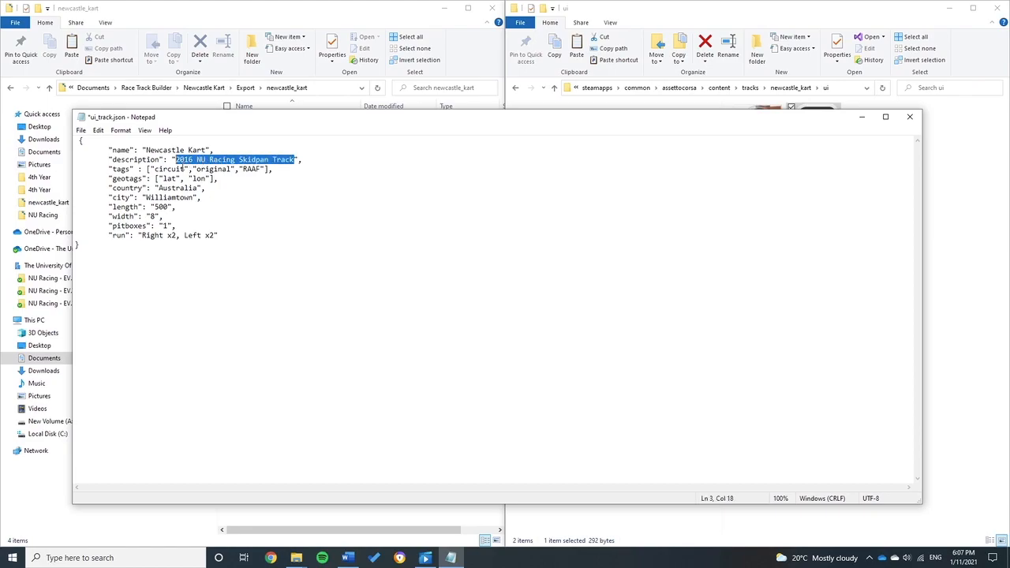
pyautogui.press('BackSpace')
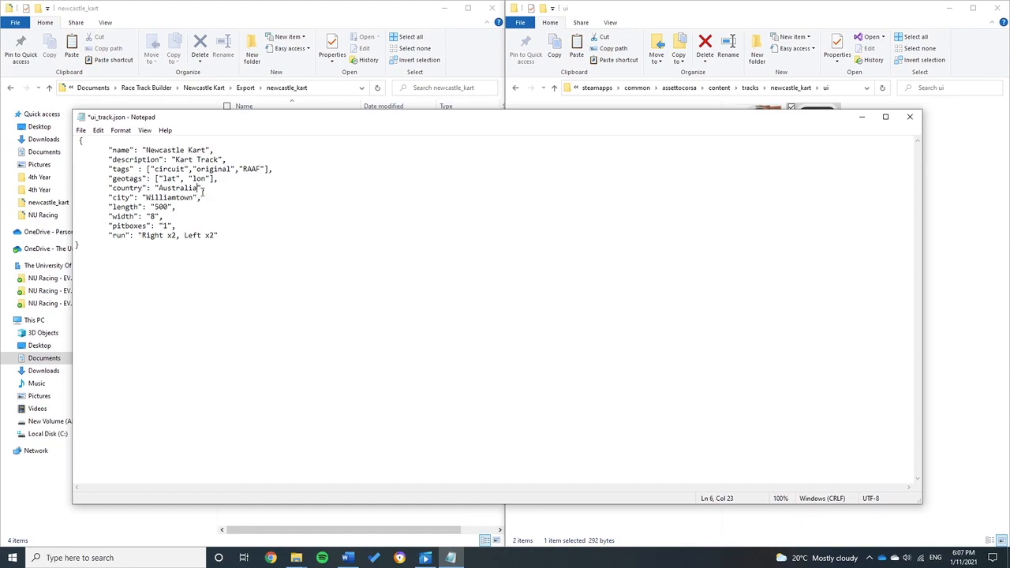
# Set the city to "Newcastle" in ui_track.json, then save and close the file
pyautogui.moveTo(194, 198); pyautogui.dragTo(147, 198)
pyautogui.write('Newcastle')
pyautogui.click(81, 130)
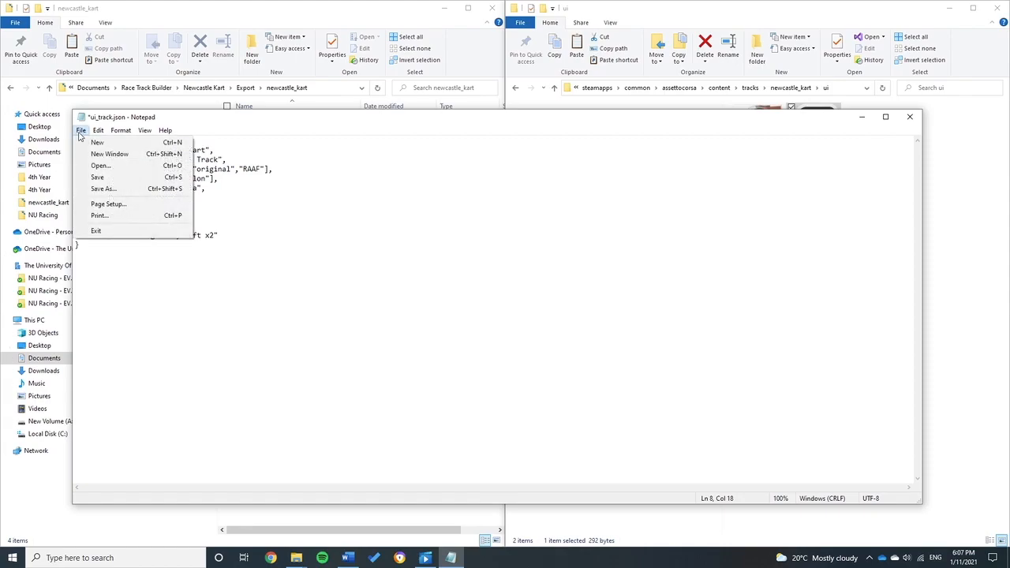
pyautogui.click(103, 177)
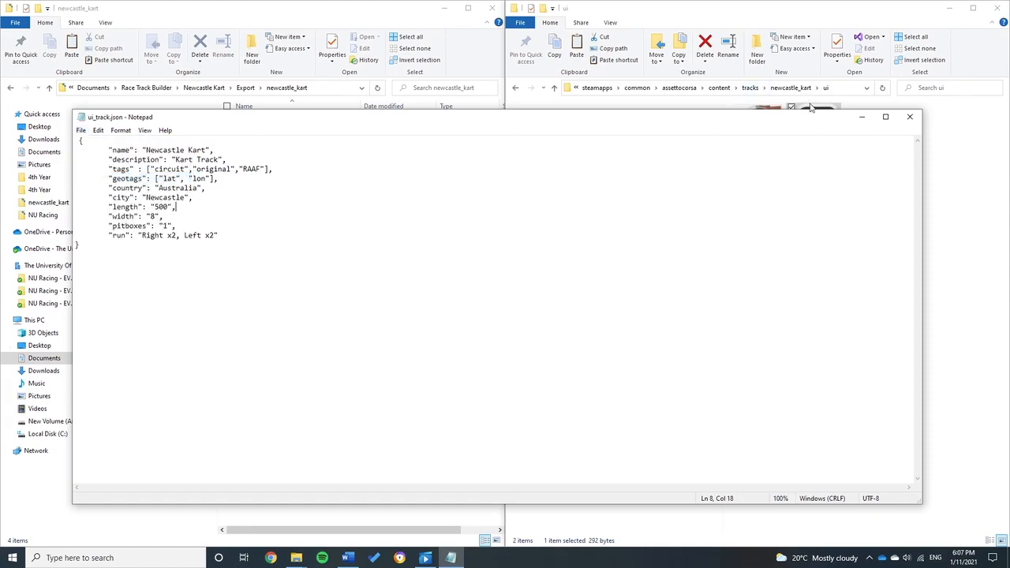
pyautogui.click(910, 119)
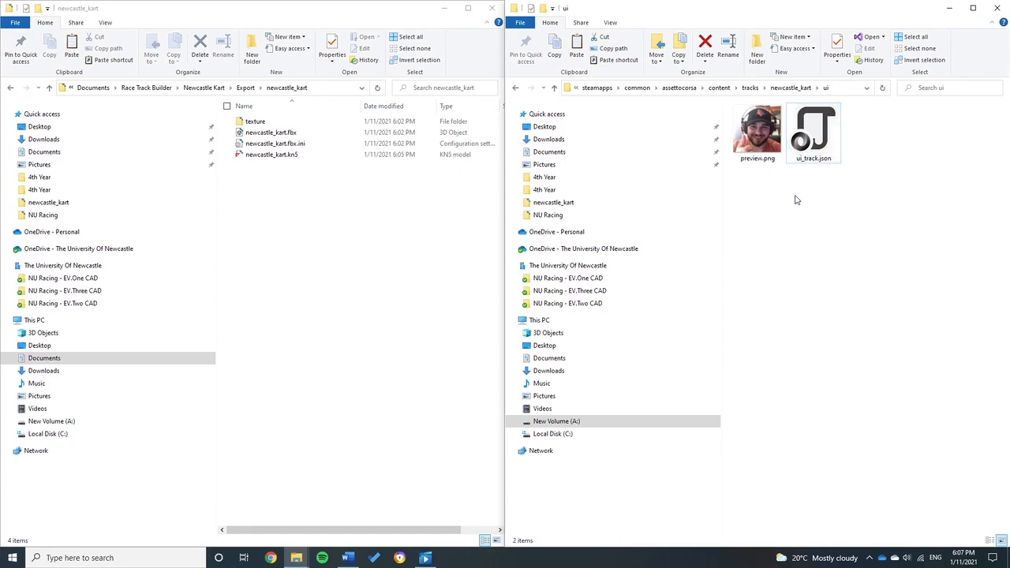
# Copy newcastle_kart.kn5 from the export folder into the newcastle_kart folder in Assetto Corsa's tracks
pyautogui.click(791, 88)
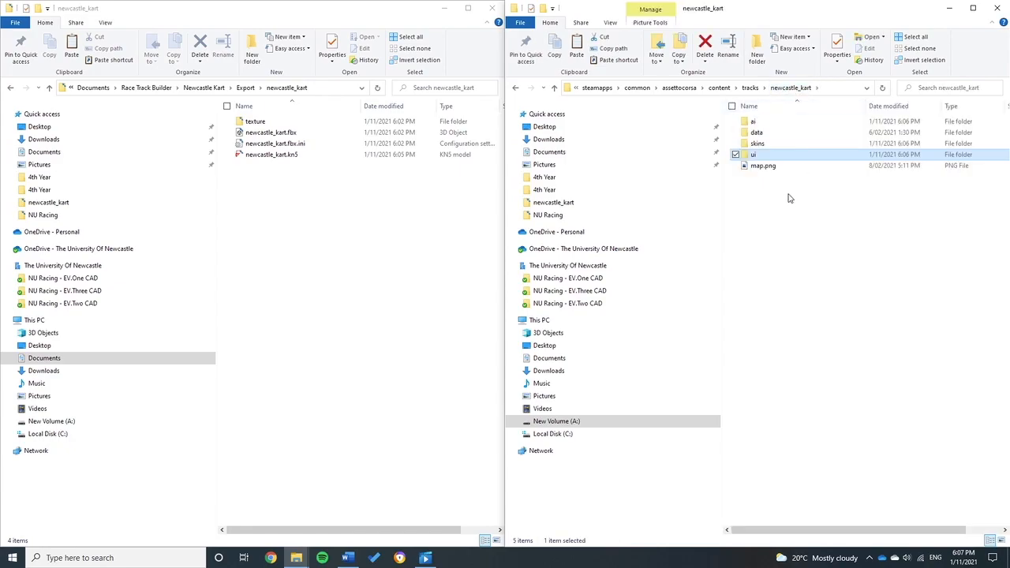
pyautogui.moveTo(297, 155); pyautogui.dragTo(876, 273)
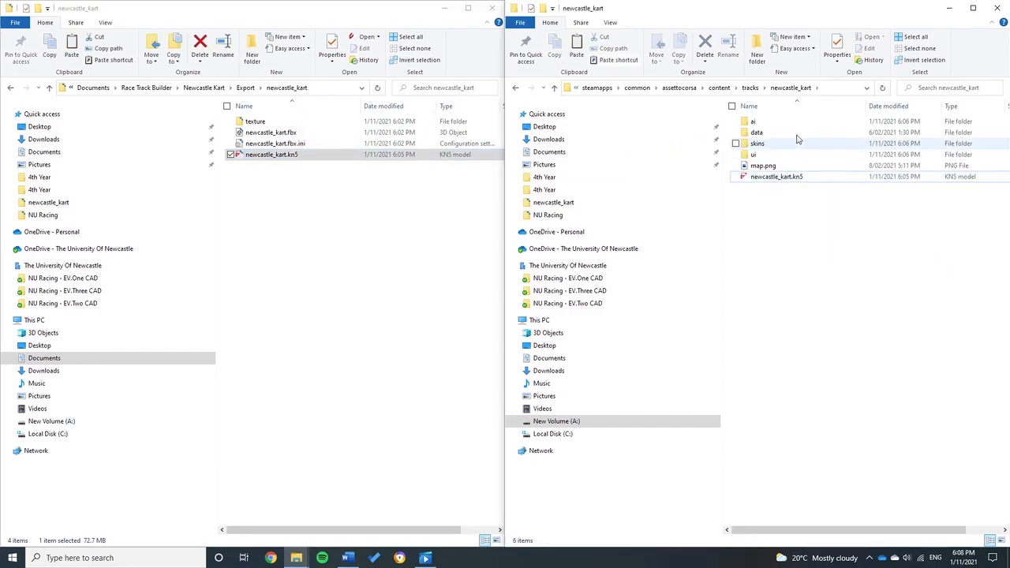
# Check the contents of the newcastle_kart track's data, skins and ai subfolders, then minimize the track folder's window
pyautogui.doubleClick(758, 133)
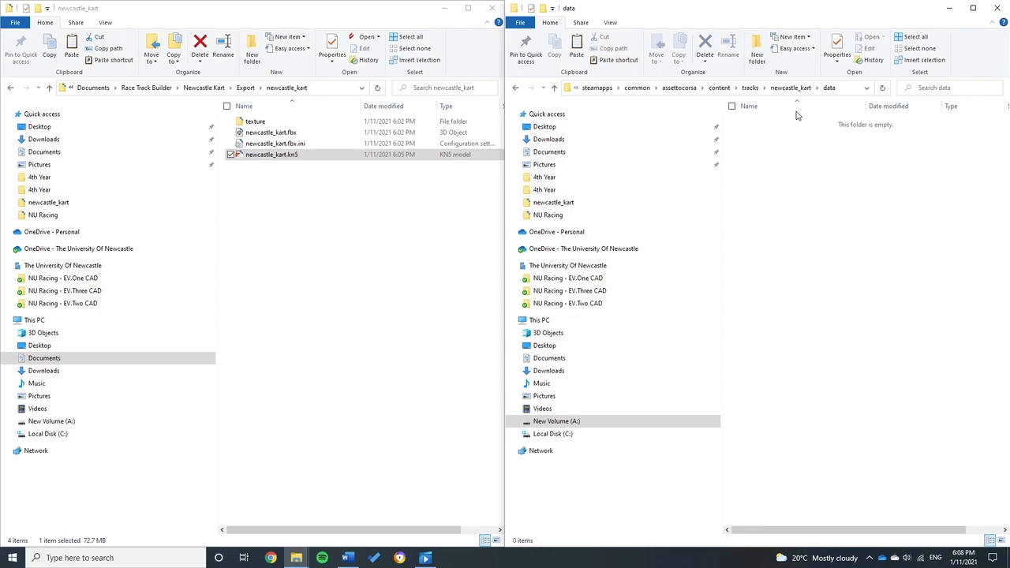
pyautogui.click(791, 88)
pyautogui.doubleClick(756, 143)
pyautogui.click(791, 88)
pyautogui.doubleClick(769, 123)
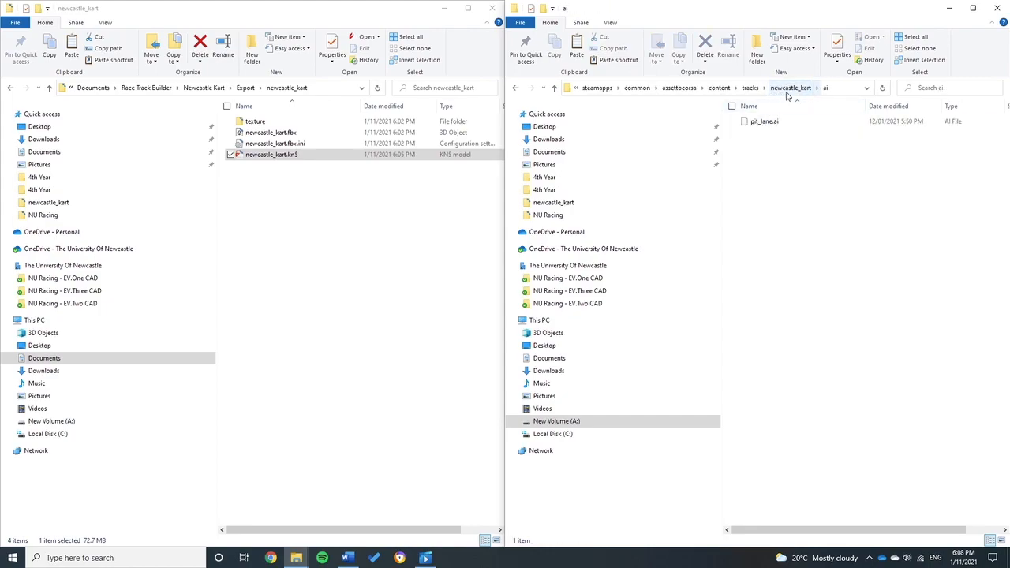
pyautogui.click(791, 87)
pyautogui.click(781, 178)
pyautogui.click(776, 209)
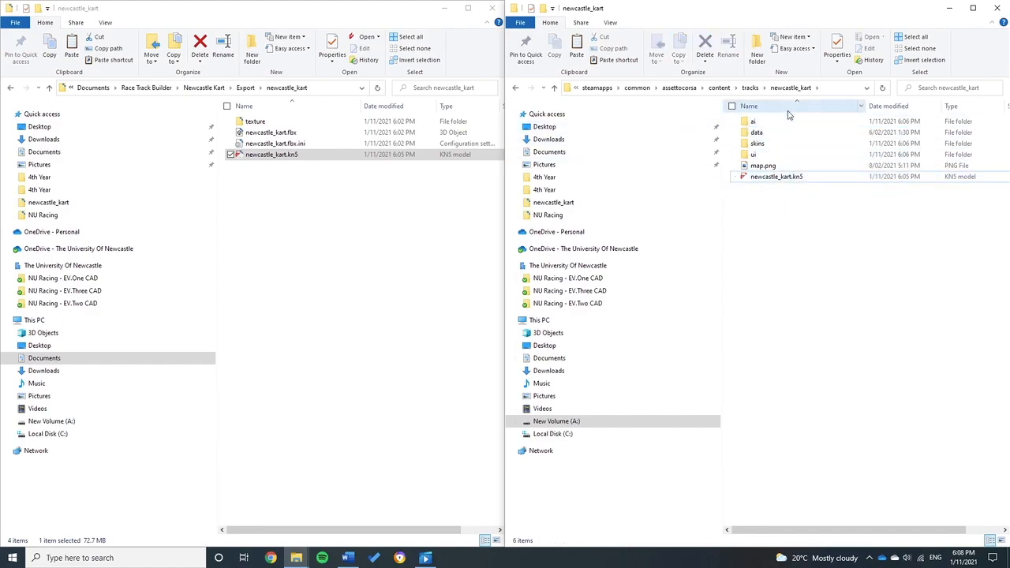
pyautogui.click(953, 11)
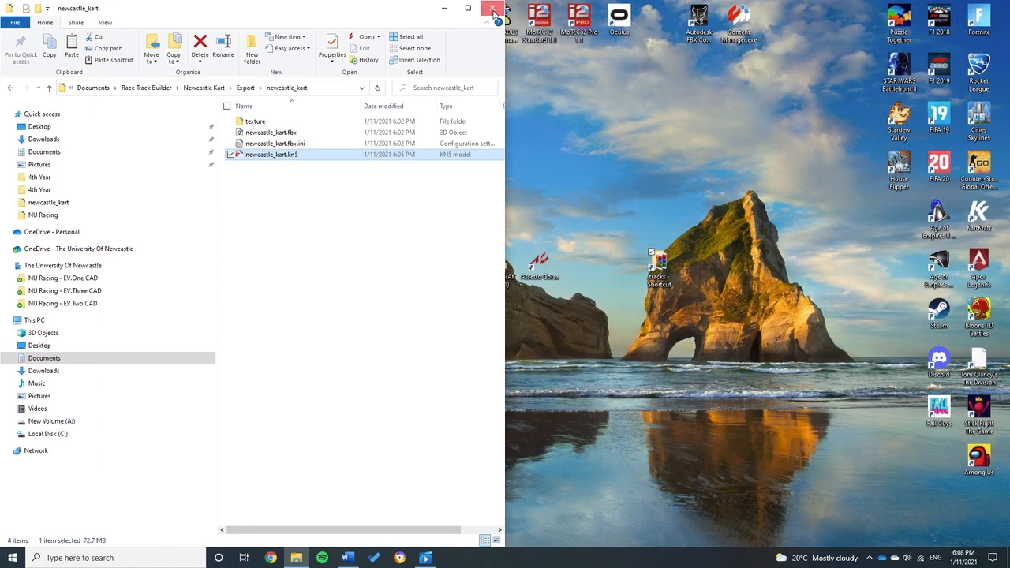
# Close the export folder's window and launch Assetto Corsa from the desktop
pyautogui.click(491, 8)
pyautogui.doubleClick(540, 271)
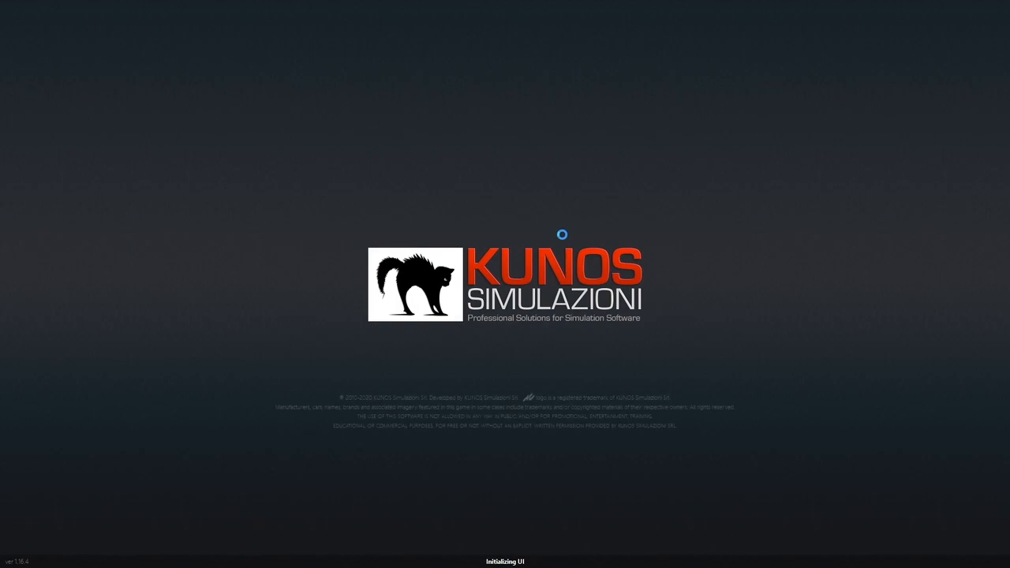
pyautogui.click(427, 211)
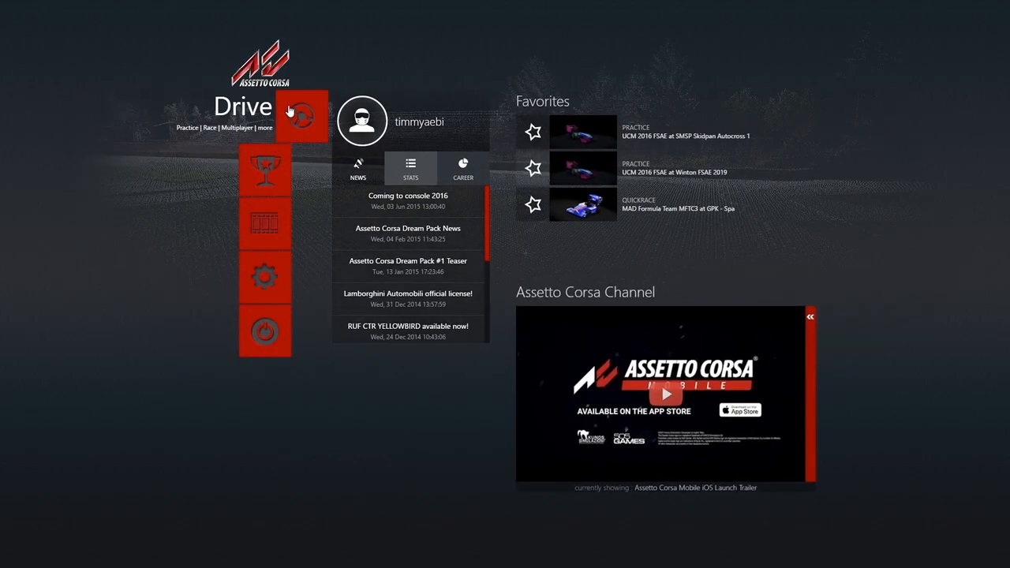
# Set up a practice drive and choose the UCM brand with the UCM 2016 FSAE car
pyautogui.click(290, 112)
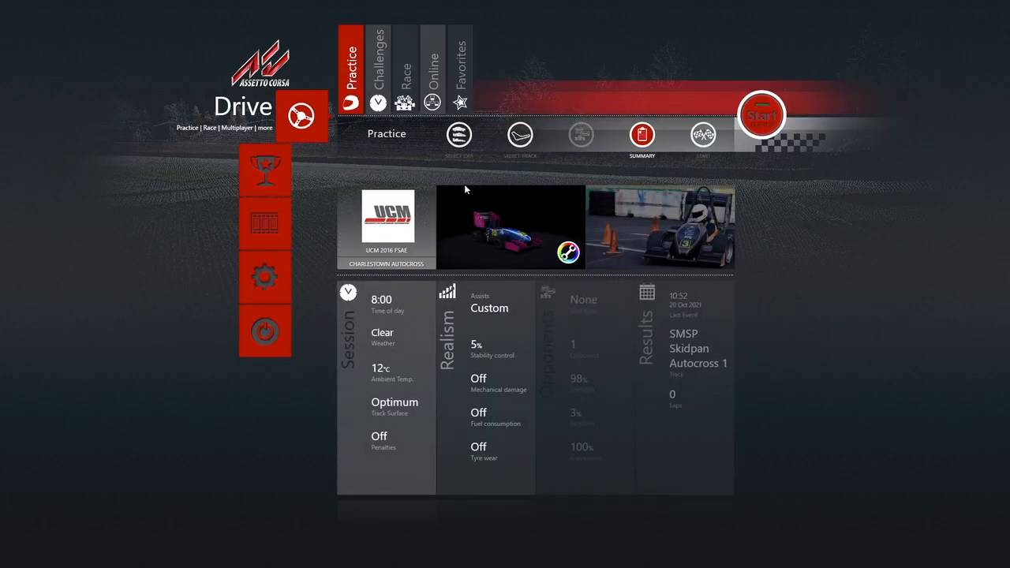
pyautogui.click(497, 207)
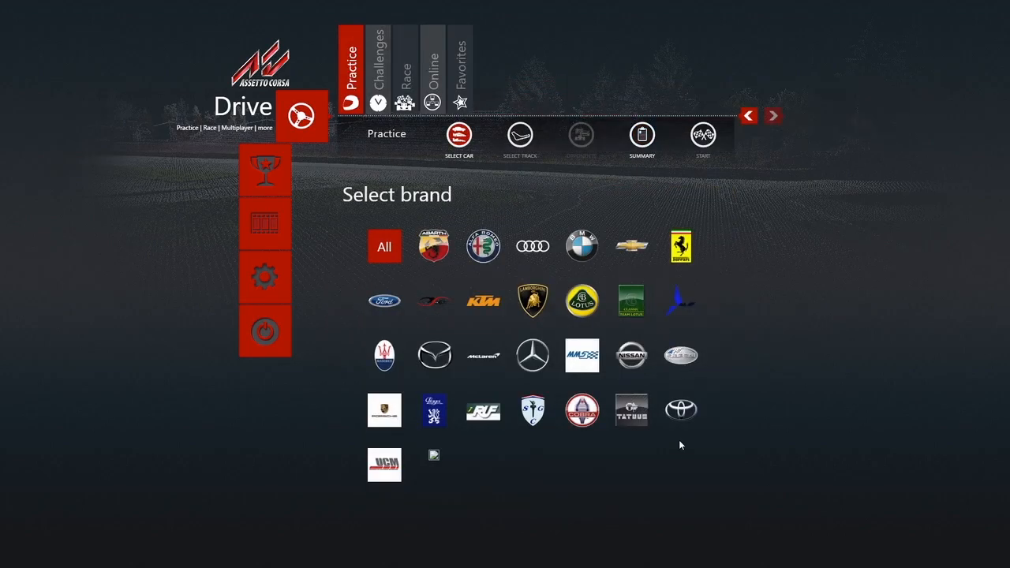
pyautogui.click(386, 465)
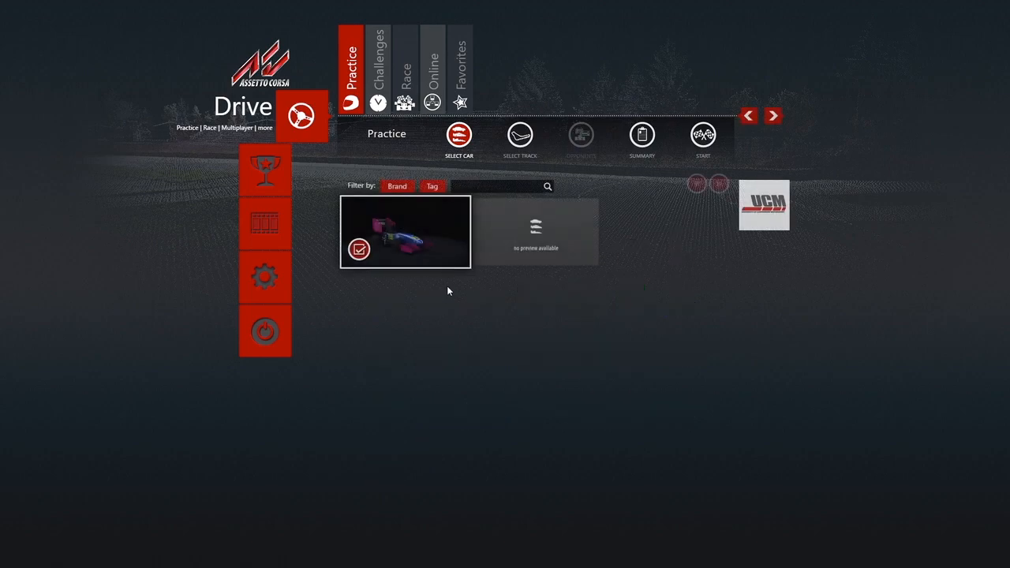
# Find Newcastle Kart in the track selection and choose it for the practice session
pyautogui.click(518, 141)
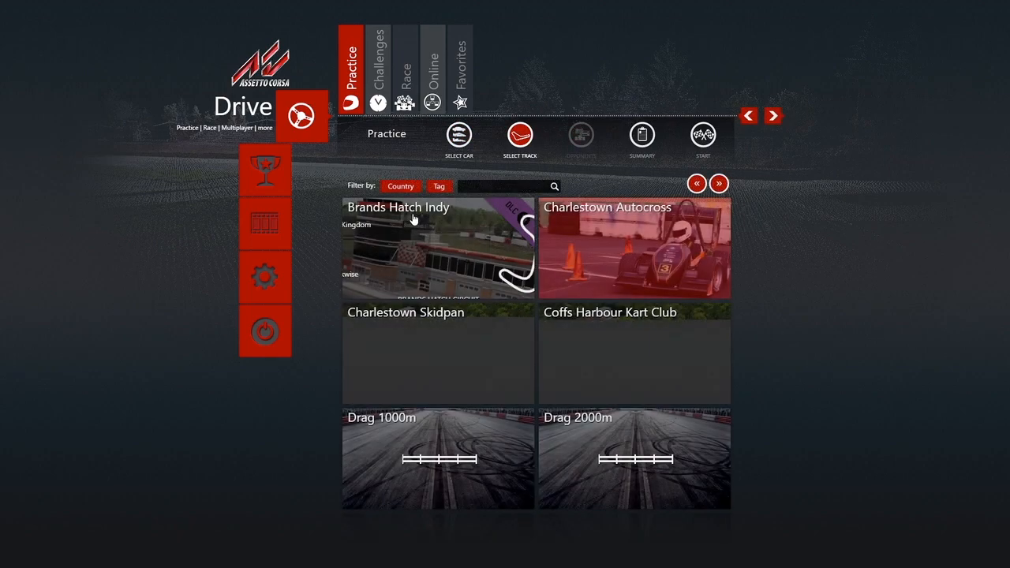
pyautogui.click(719, 184)
pyautogui.click(719, 184)
pyautogui.click(718, 184)
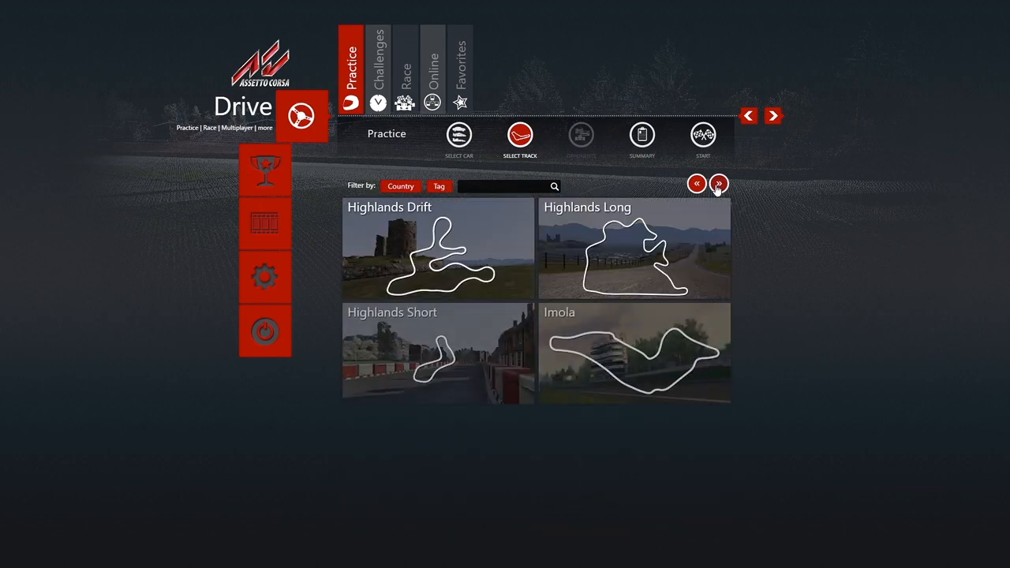
pyautogui.click(718, 184)
pyautogui.click(718, 183)
pyautogui.click(697, 184)
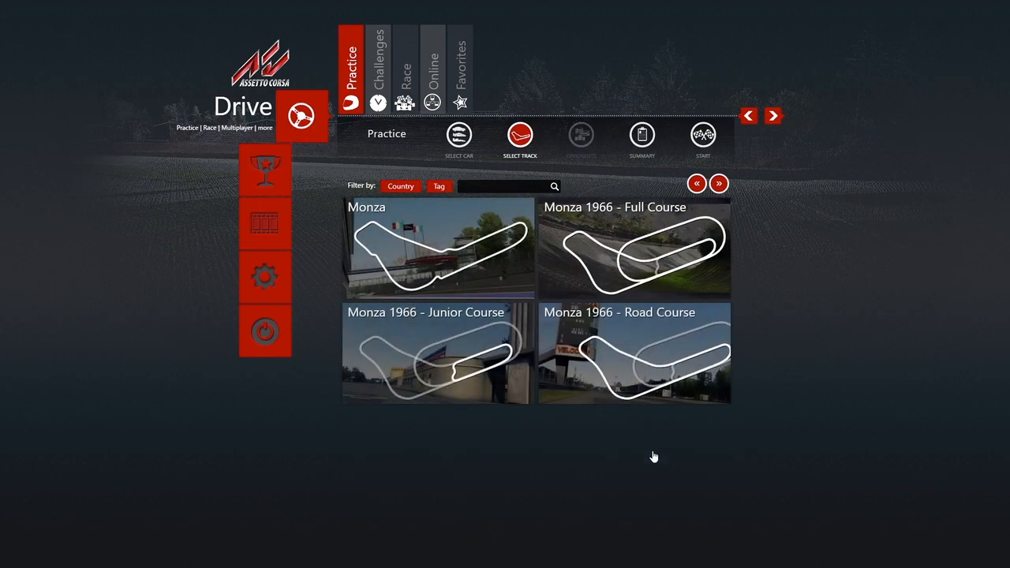
pyautogui.moveTo(708, 424)
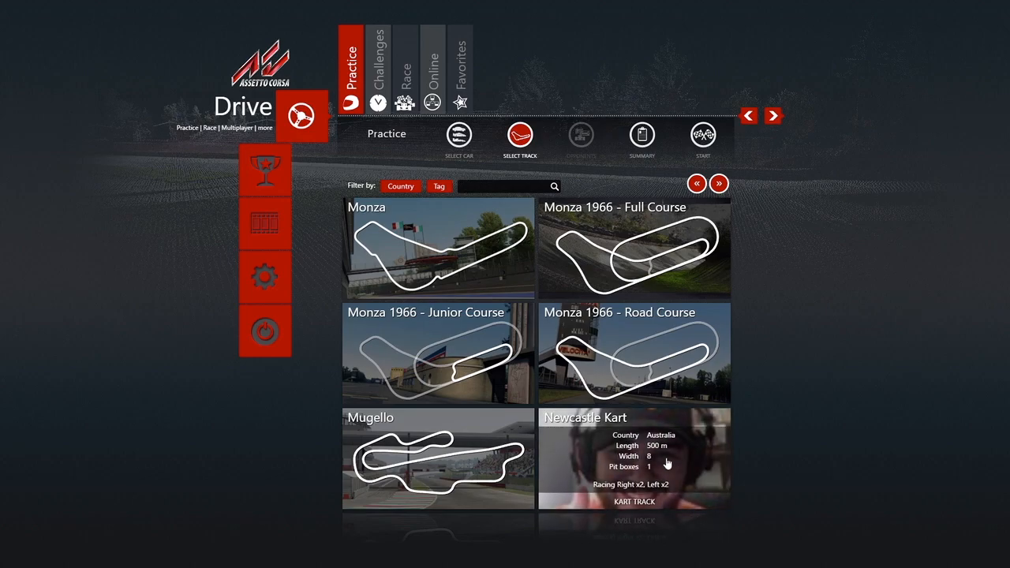
pyautogui.click(642, 433)
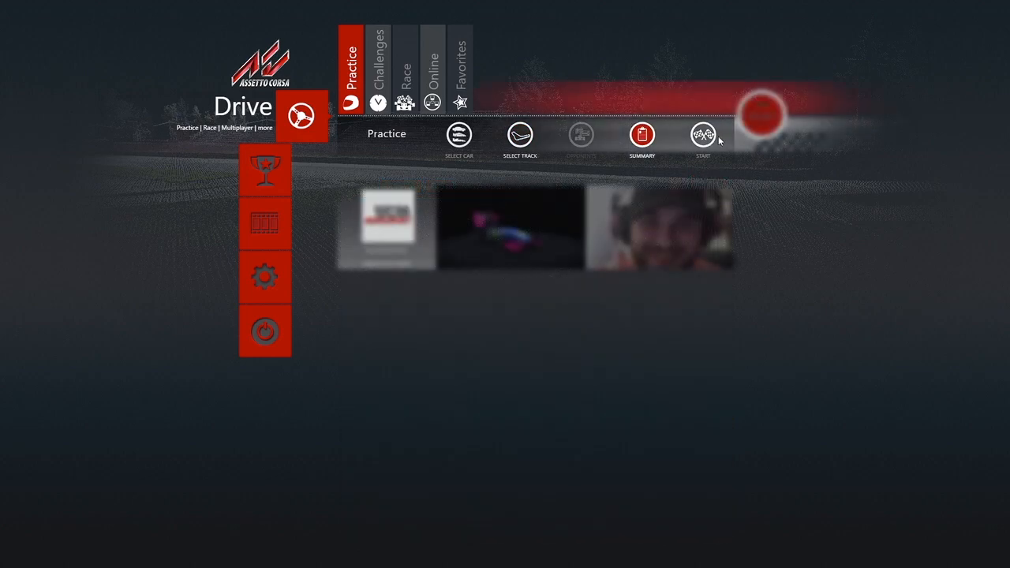
# Start the practice session and test-drive the car along the opening straight and through the right-hand bend
pyautogui.click(773, 117)
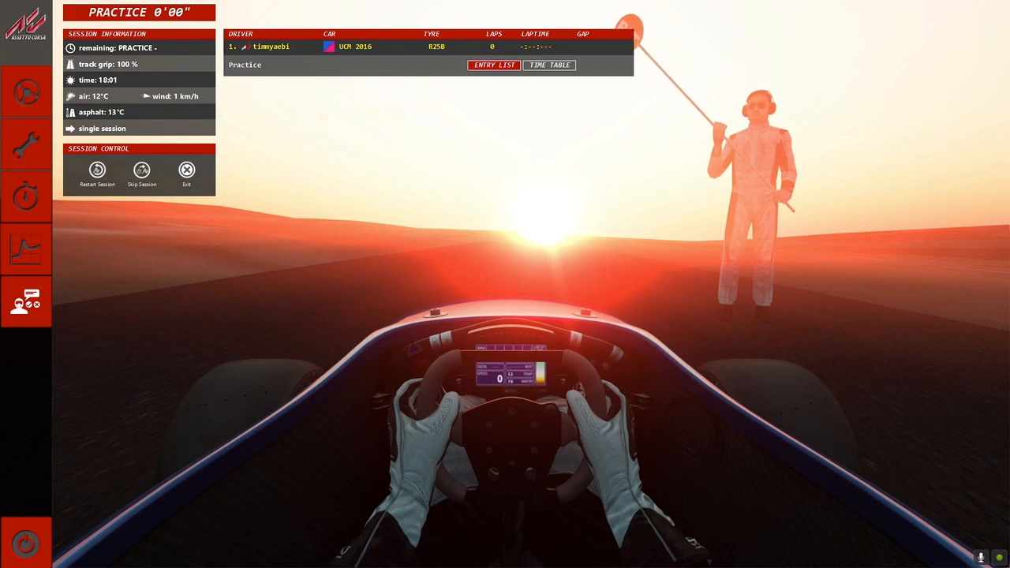
pyautogui.click(26, 92)
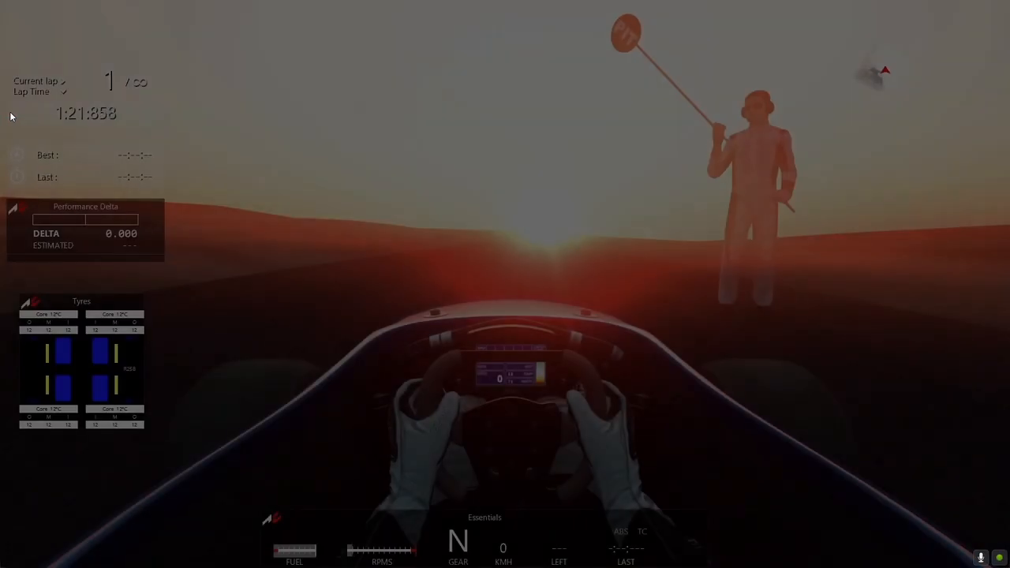
pyautogui.press('Up')
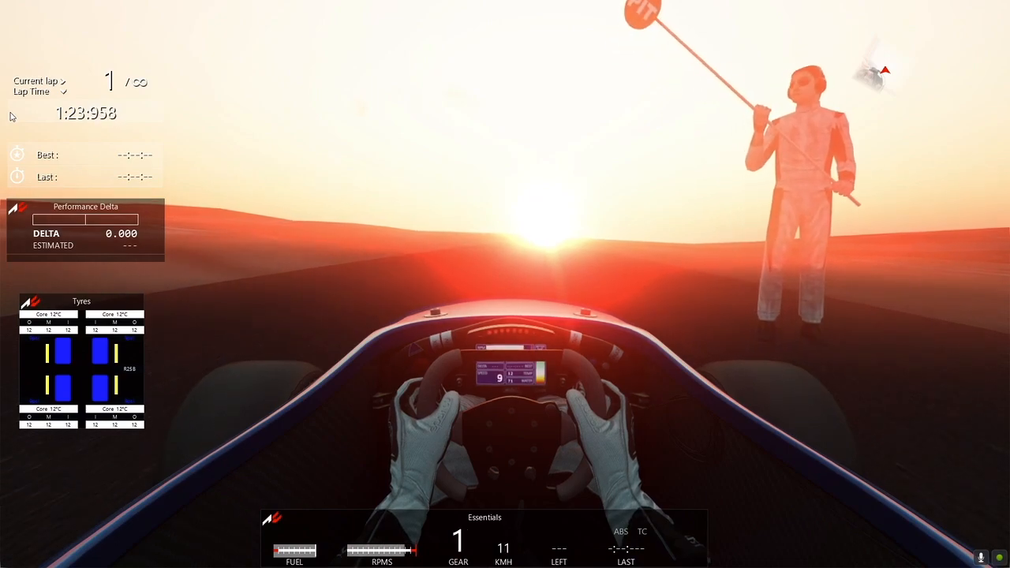
pyautogui.press('Up')
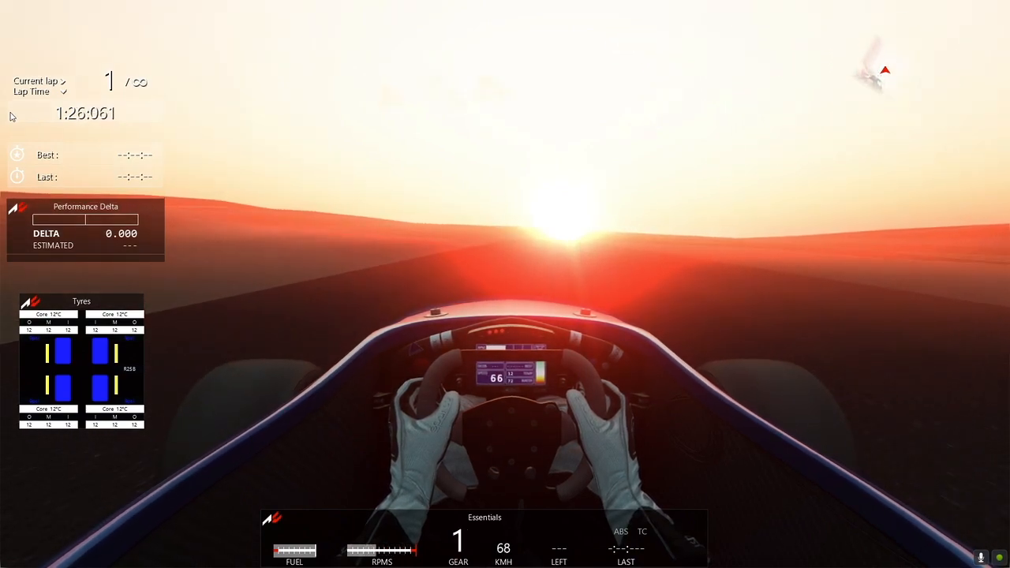
pyautogui.press('Down')
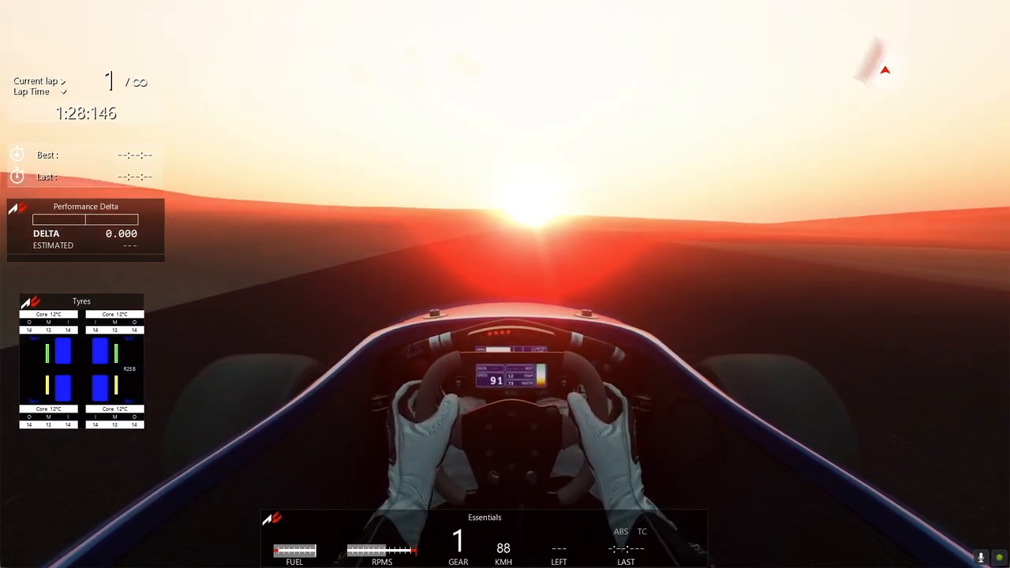
pyautogui.press('Right')
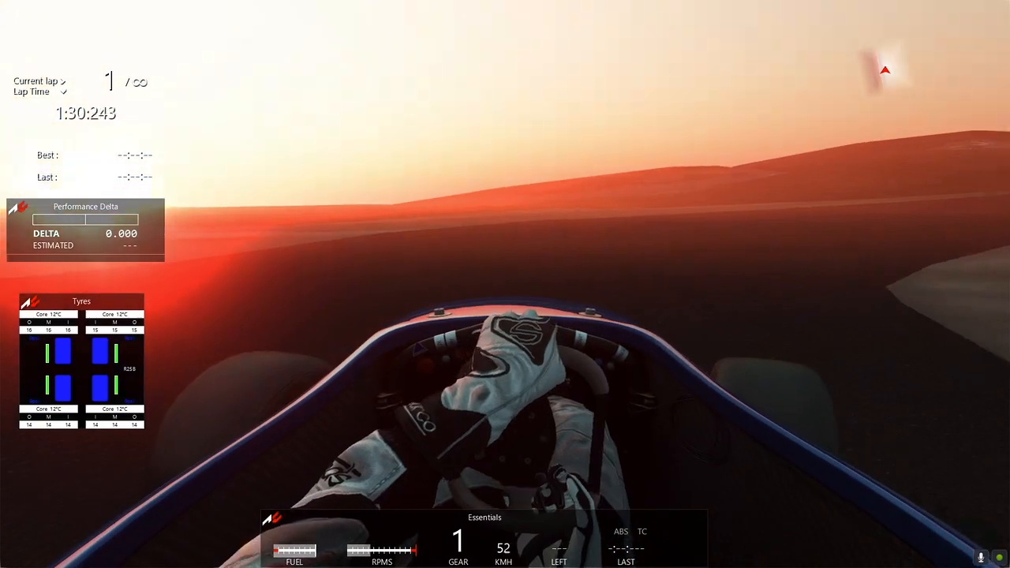
pyautogui.press('Up')
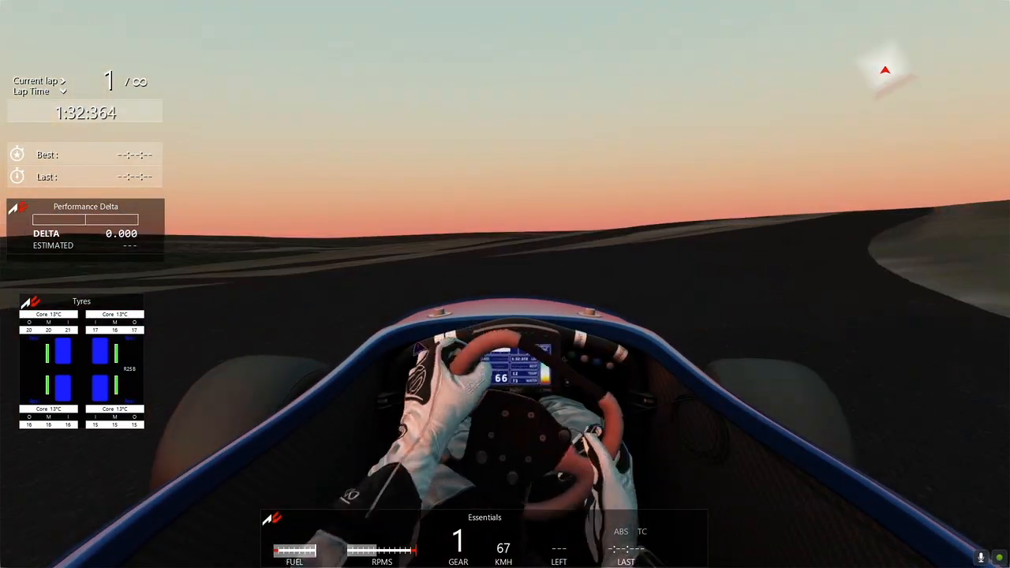
pyautogui.press('Up')
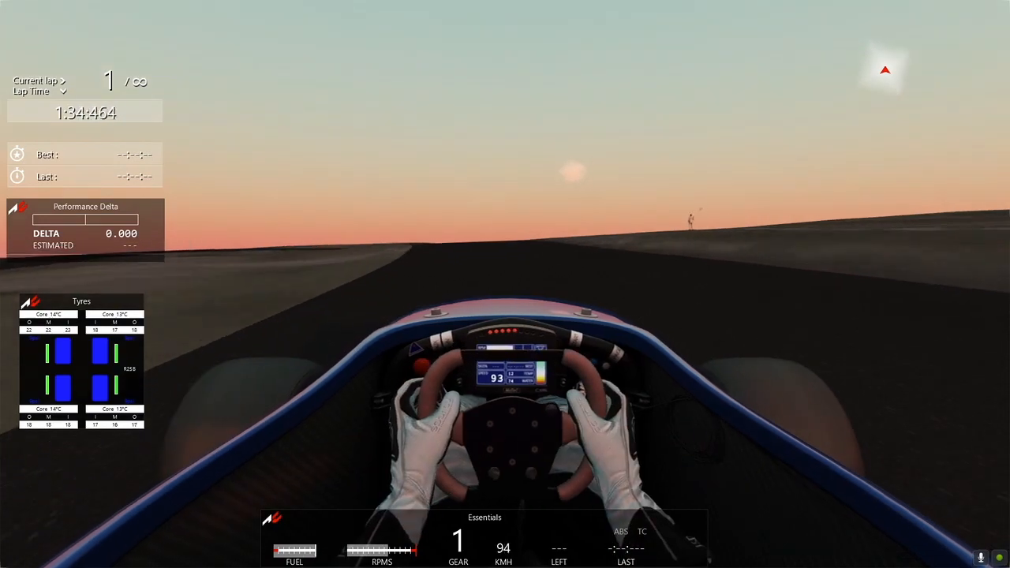